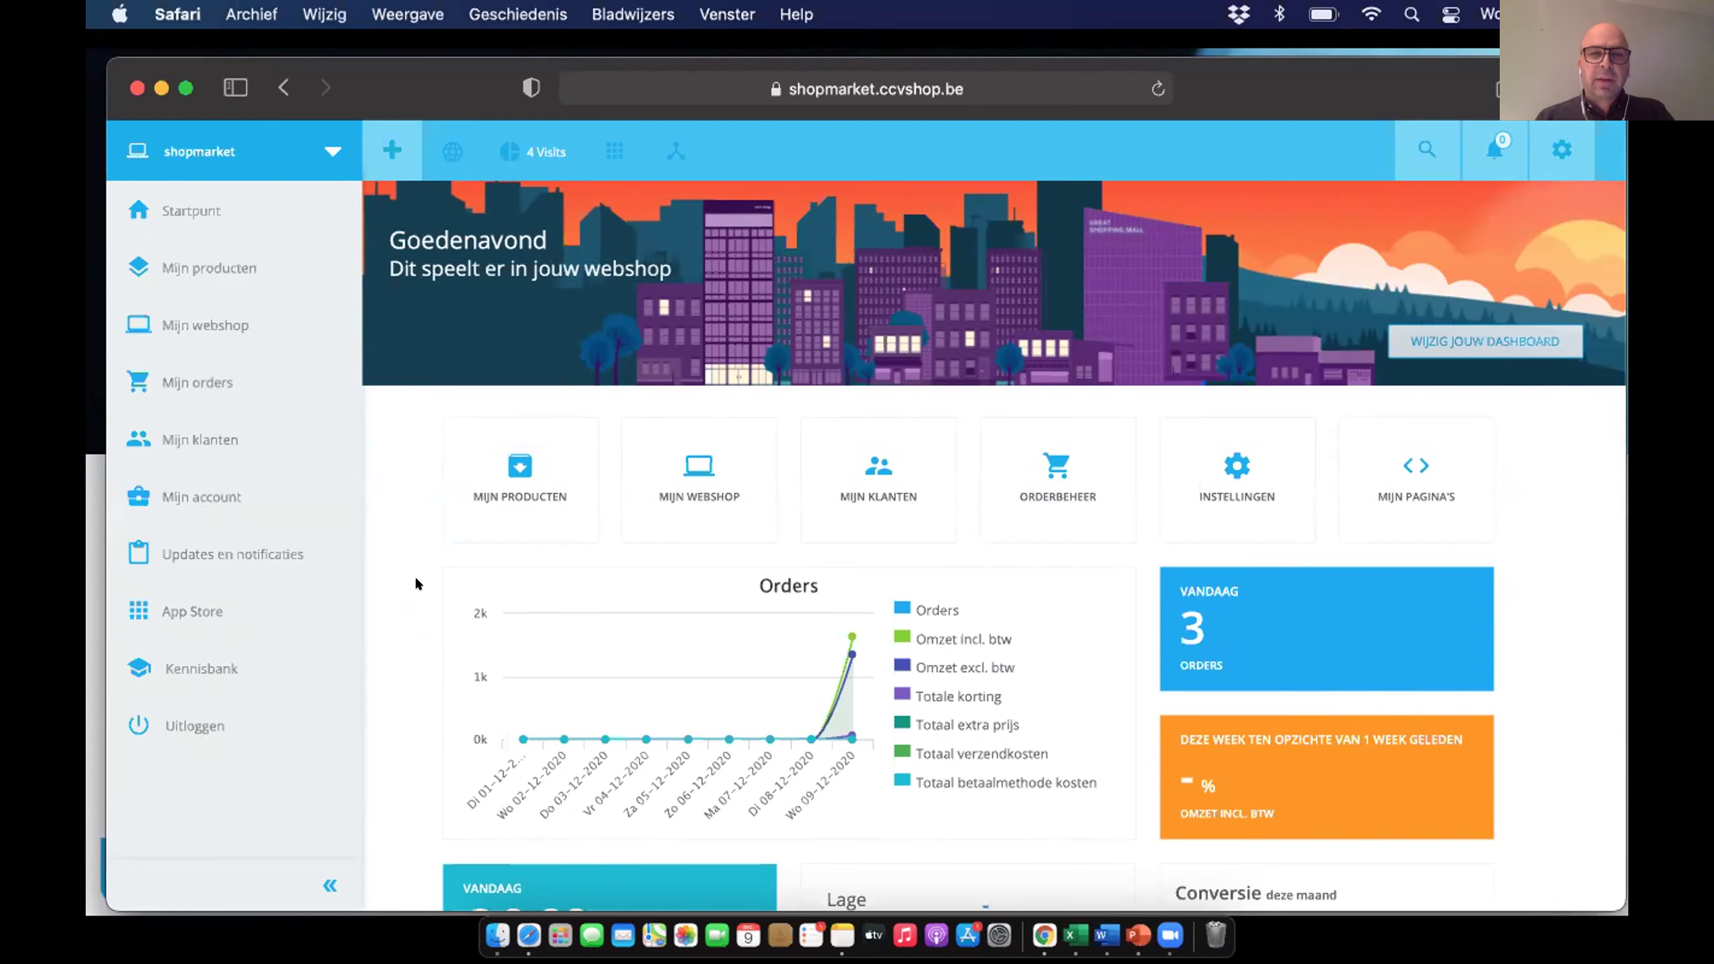
# Step: Look over the webshop dashboard, including the orders chart, the daily sales tiles and the conversion overview
pyautogui.scroll(-1, 421, 548)
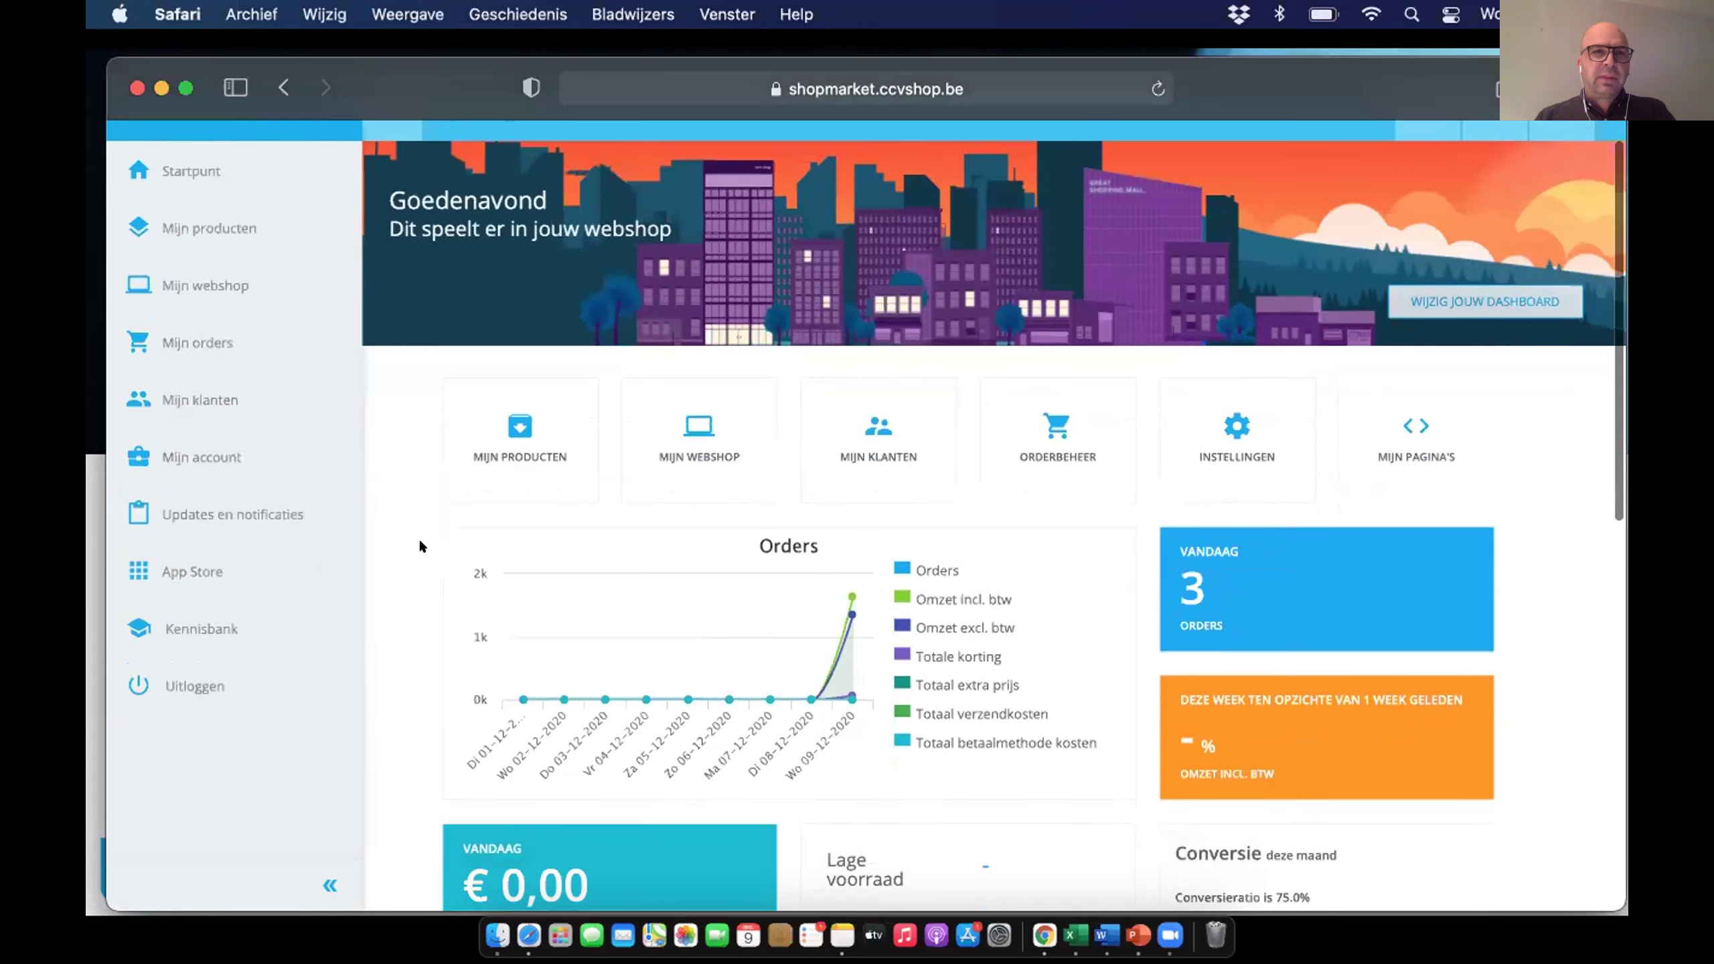
pyautogui.scroll(-2, 418, 545)
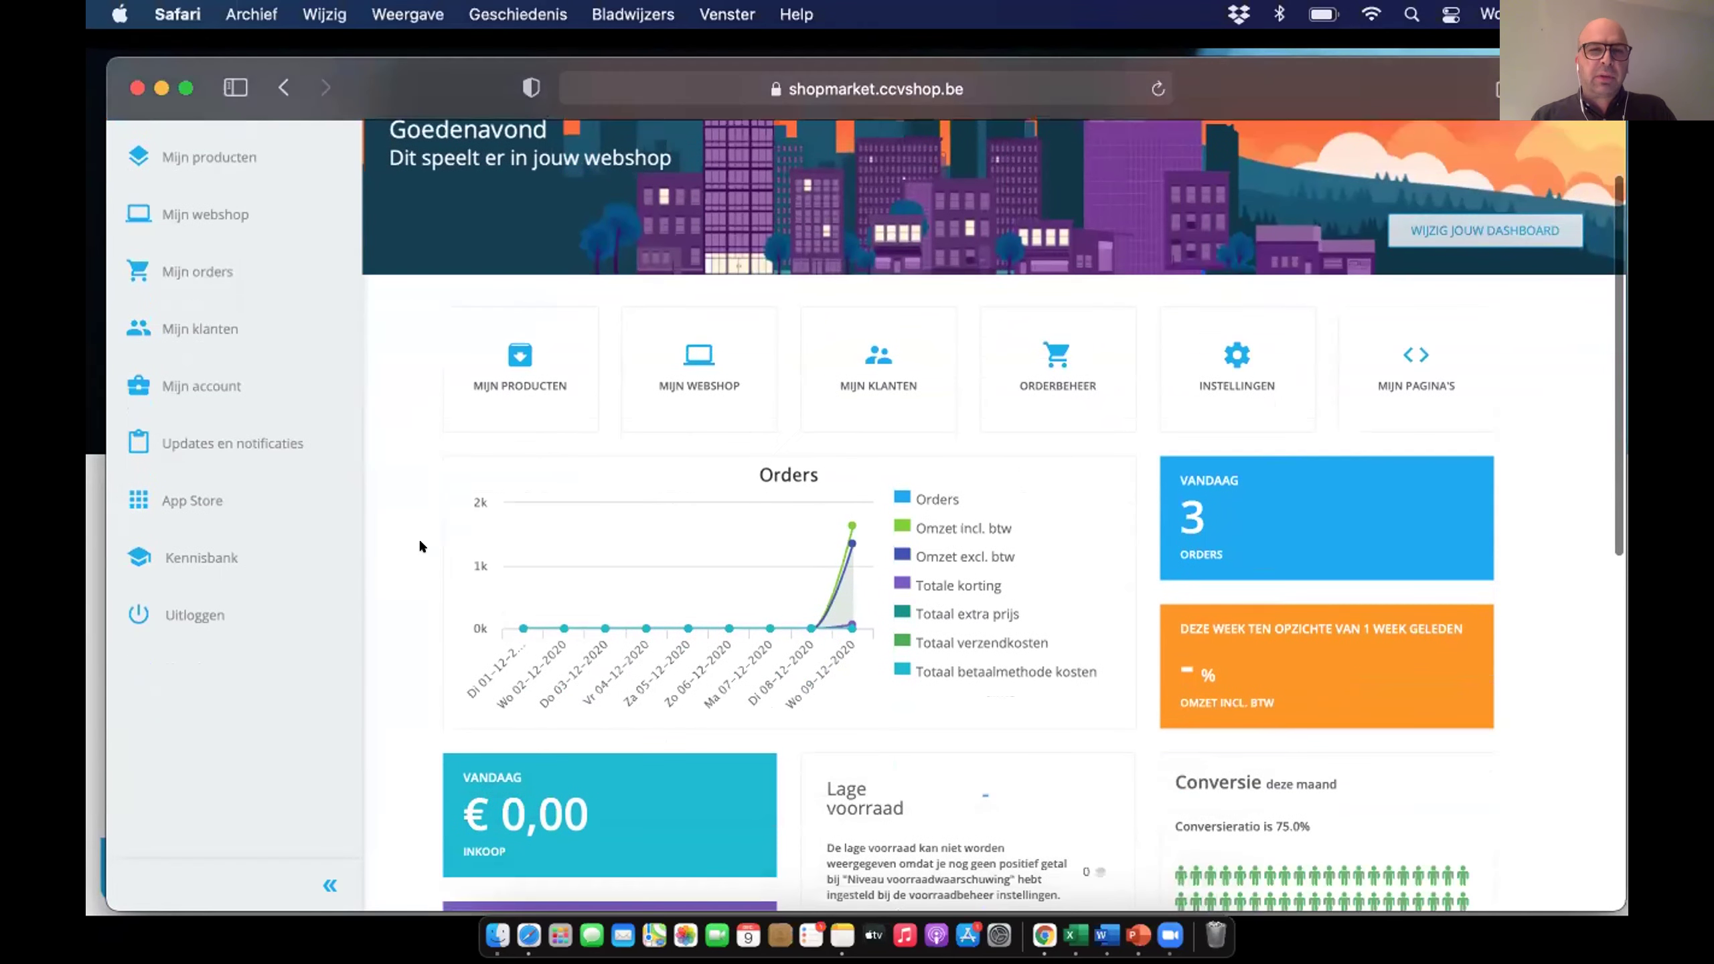
pyautogui.scroll(-2, 385, 560)
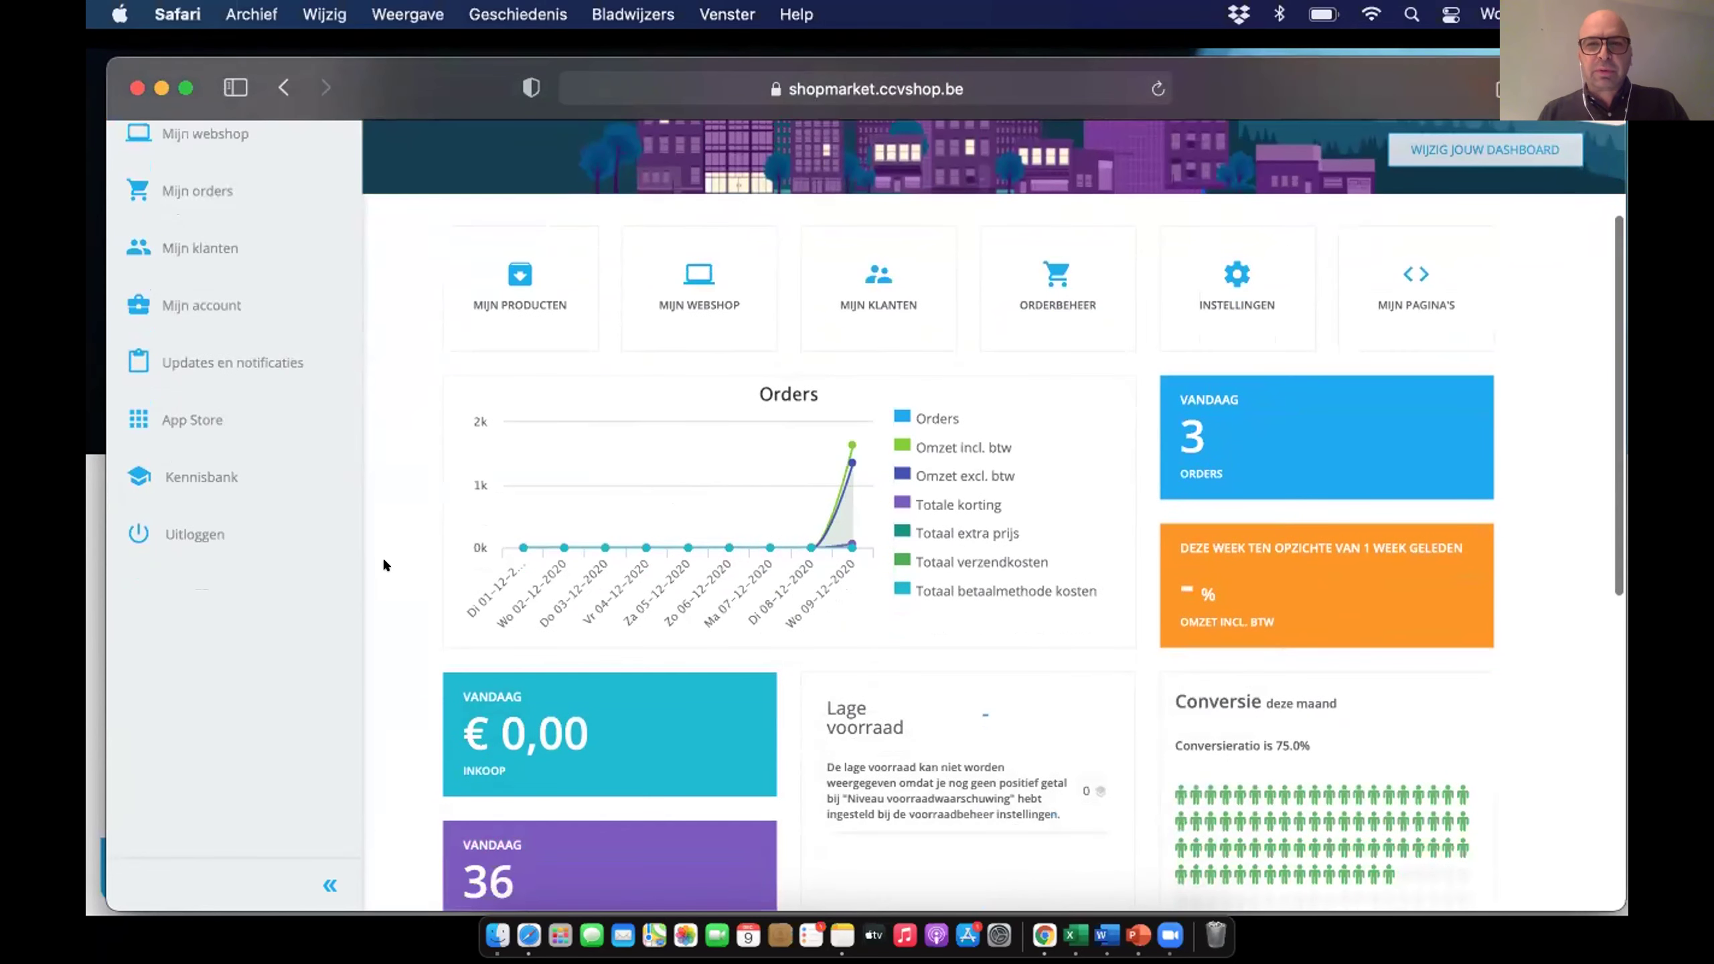
pyautogui.scroll(-2, 384, 565)
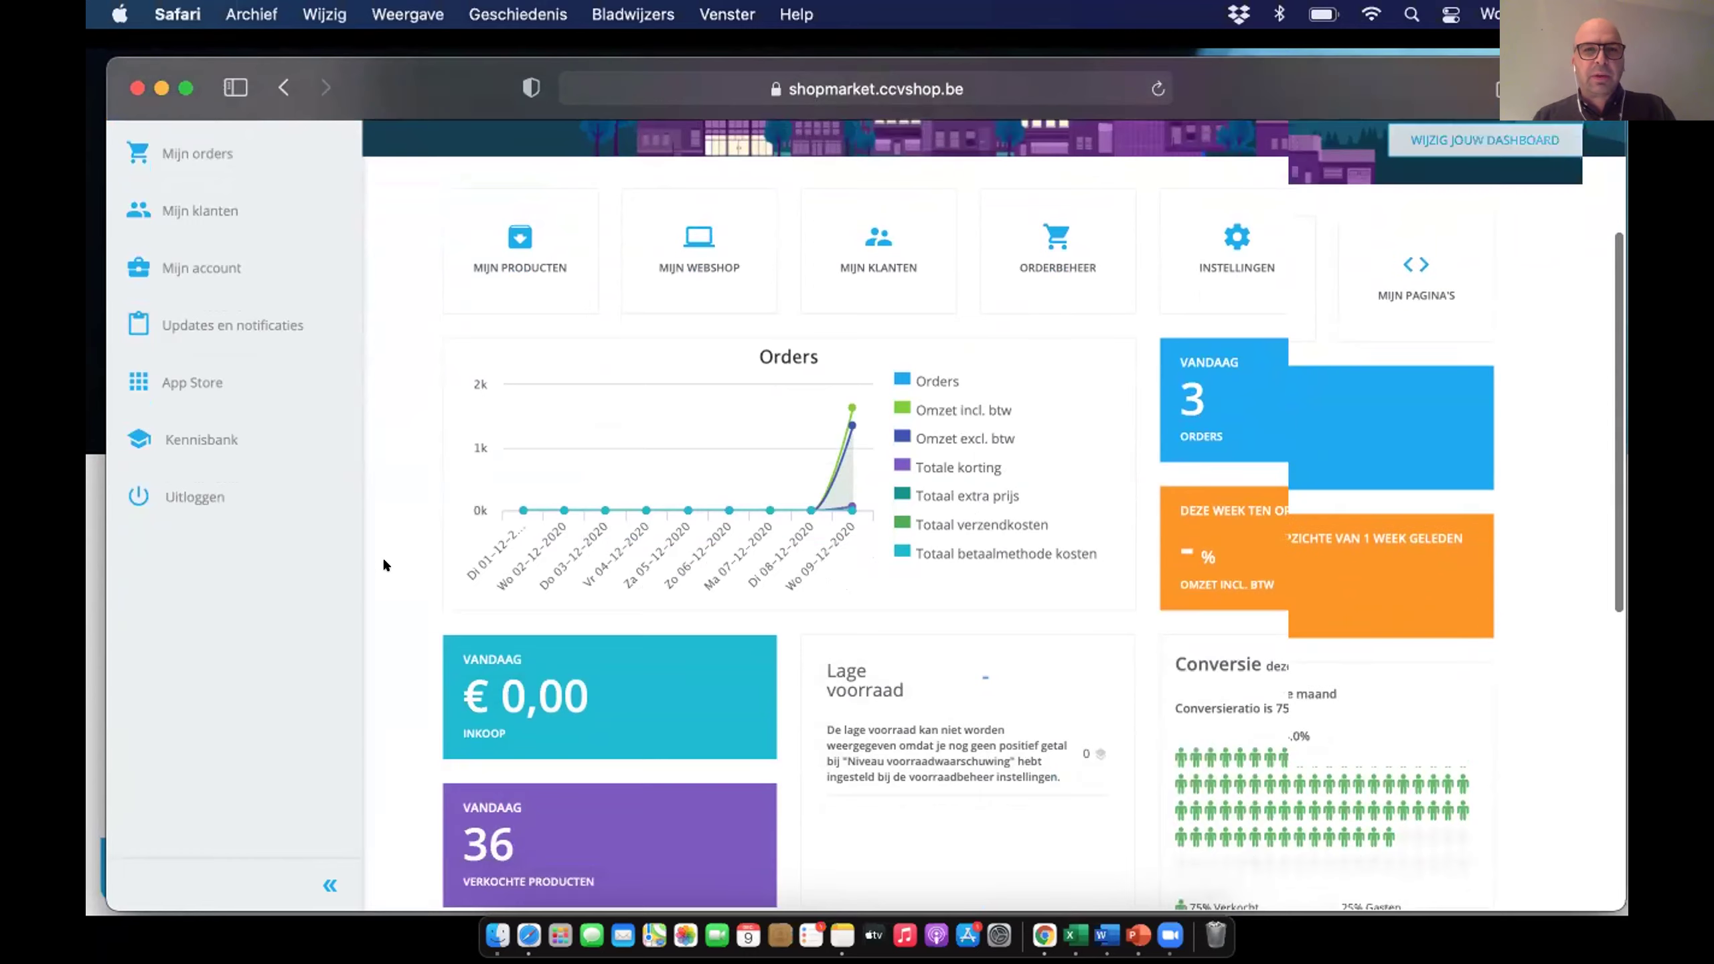
pyautogui.scroll(4, 383, 565)
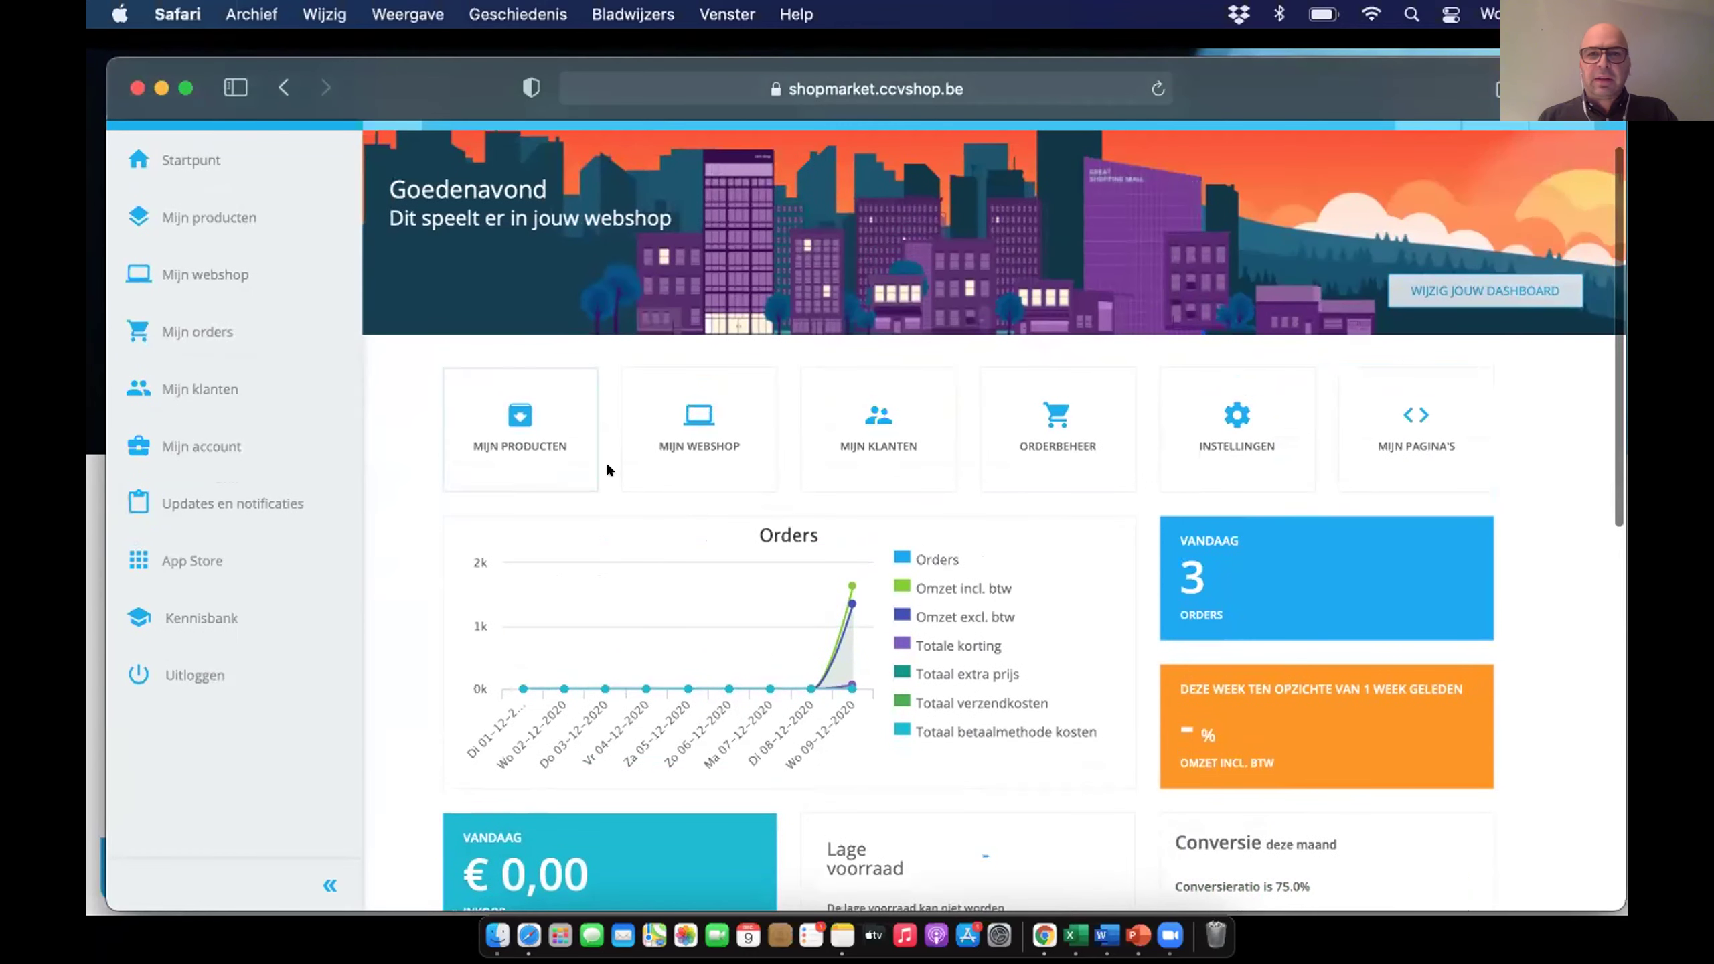
pyautogui.scroll(1, 513, 459)
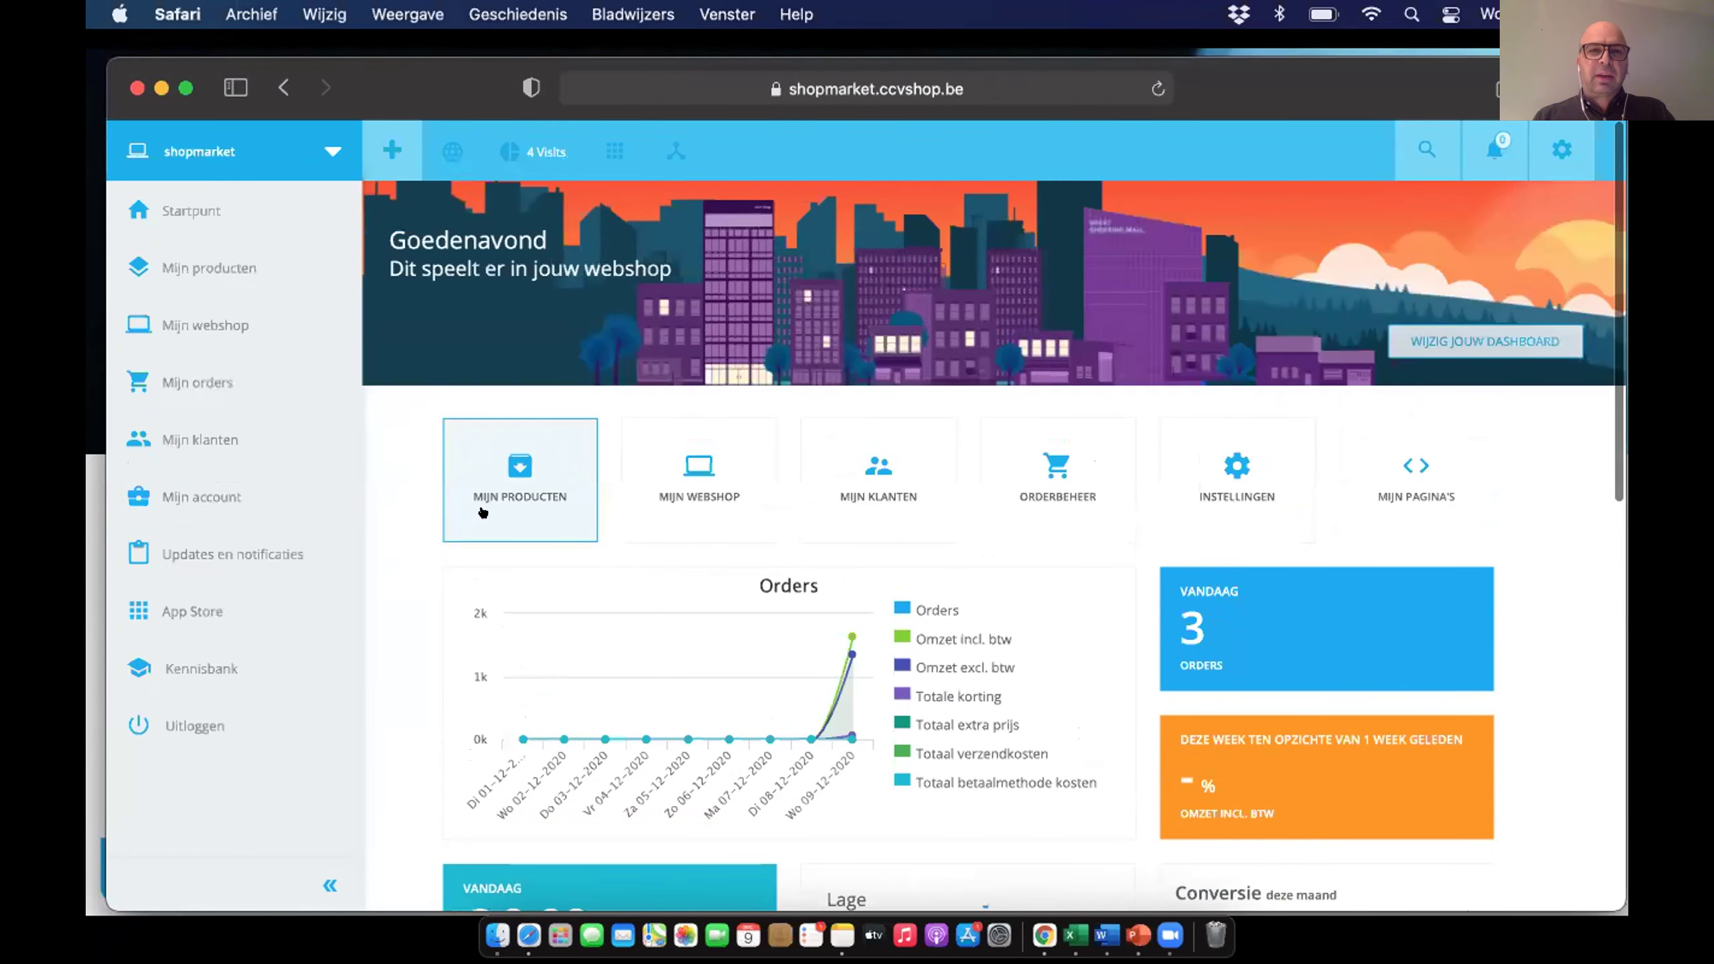
# Step: Open the product "Volutpat lobortis dolor felis sed" for editing from the product management list
pyautogui.click(506, 480)
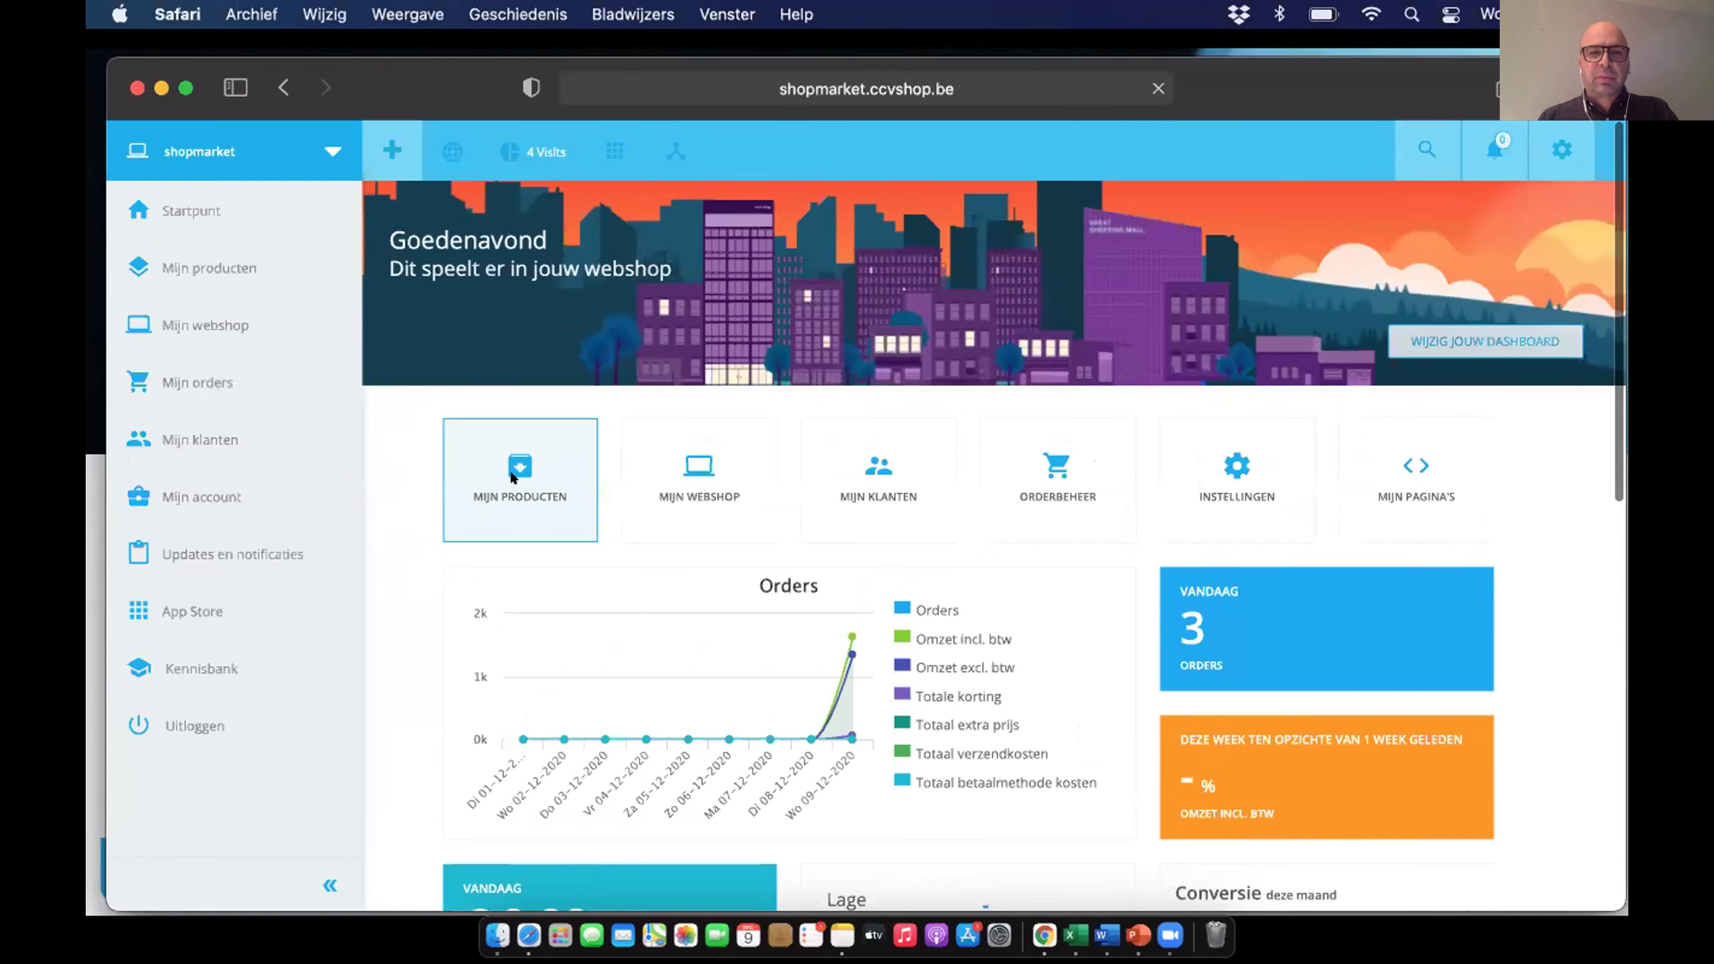
pyautogui.click(516, 352)
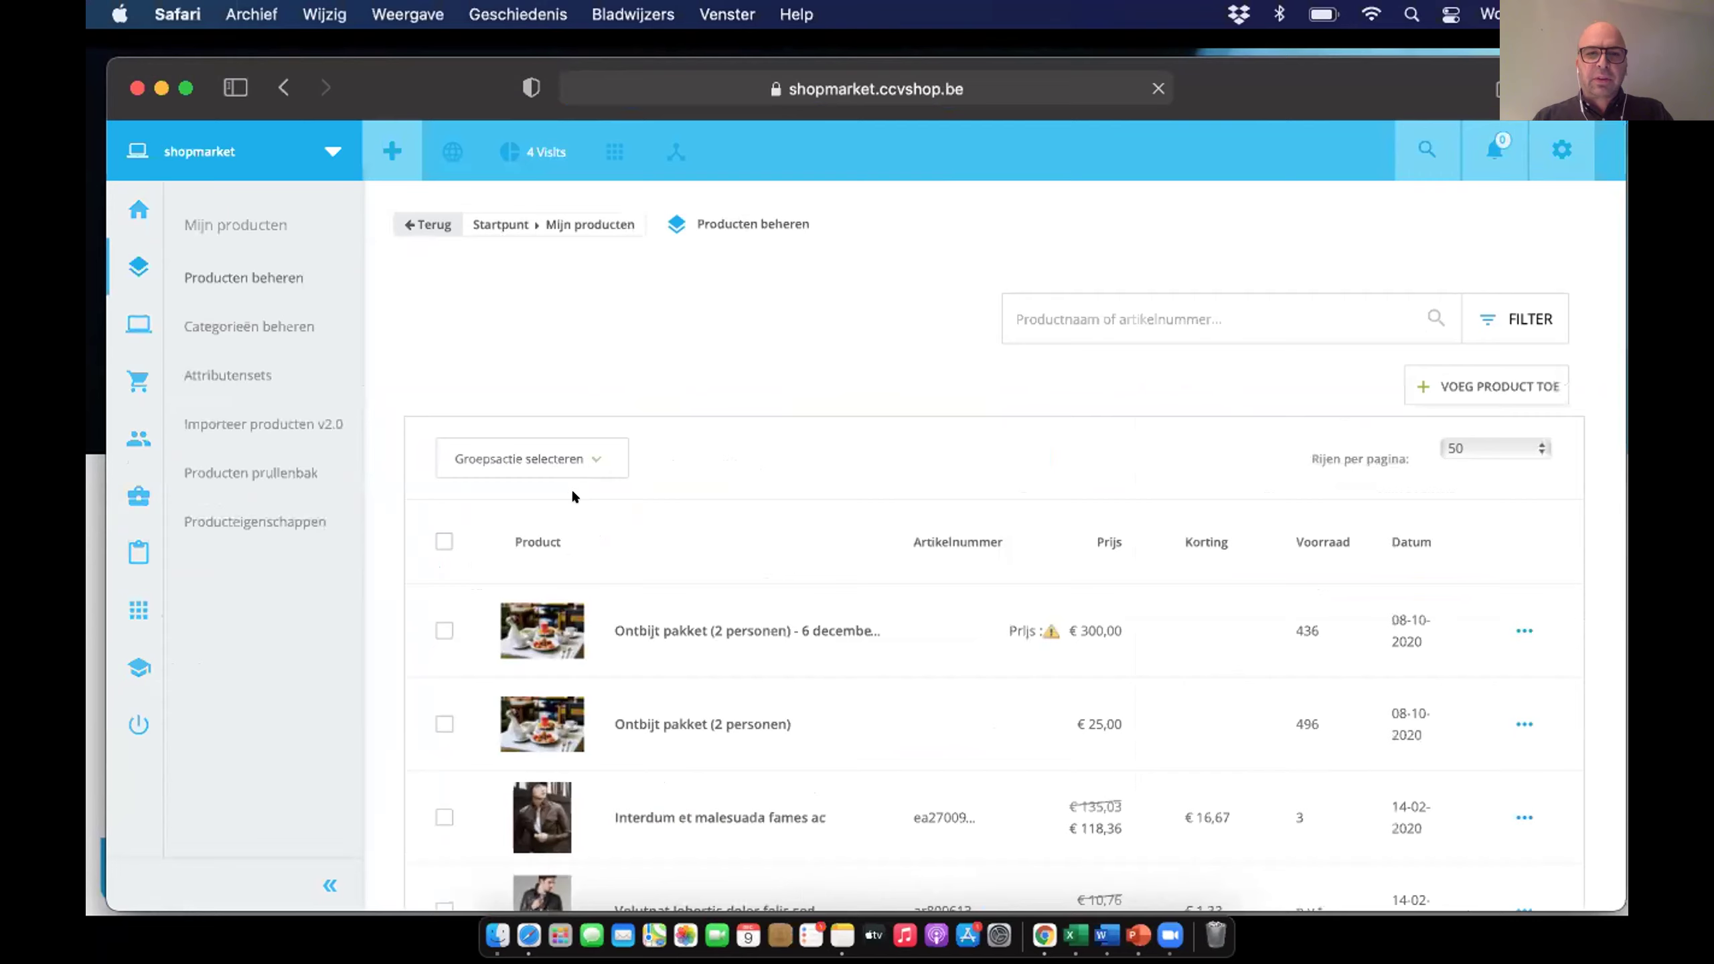
pyautogui.scroll(-1, 700, 589)
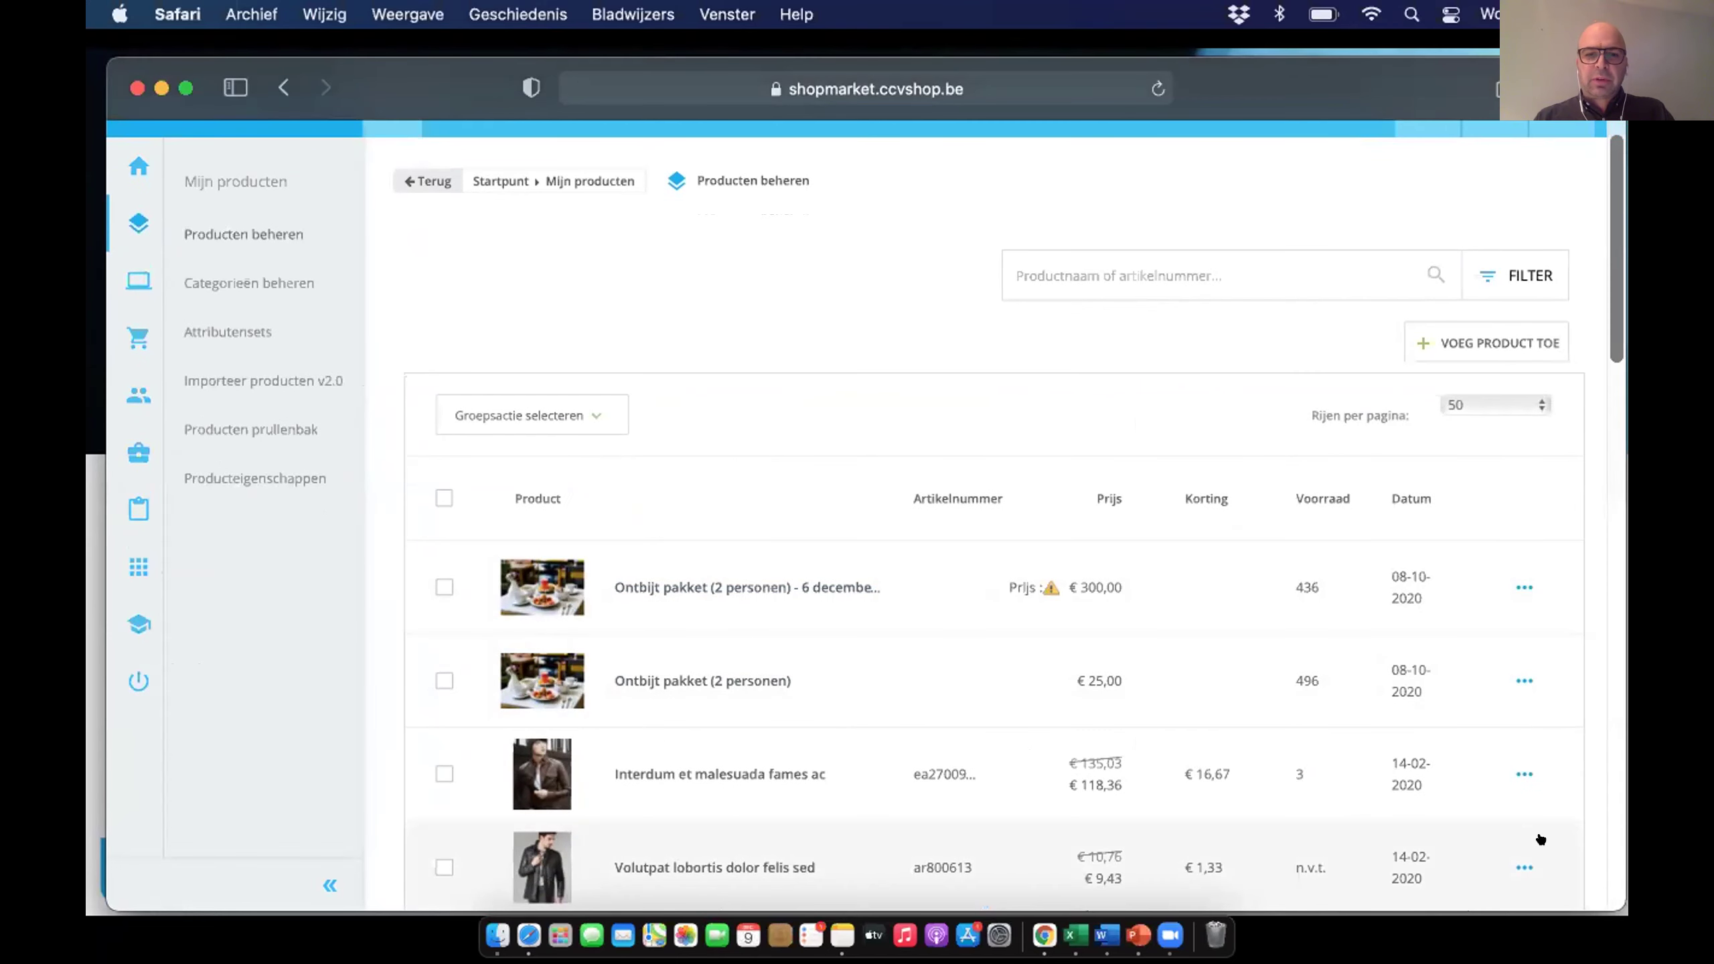
pyautogui.scroll(-1, 1527, 827)
pyautogui.click(1525, 822)
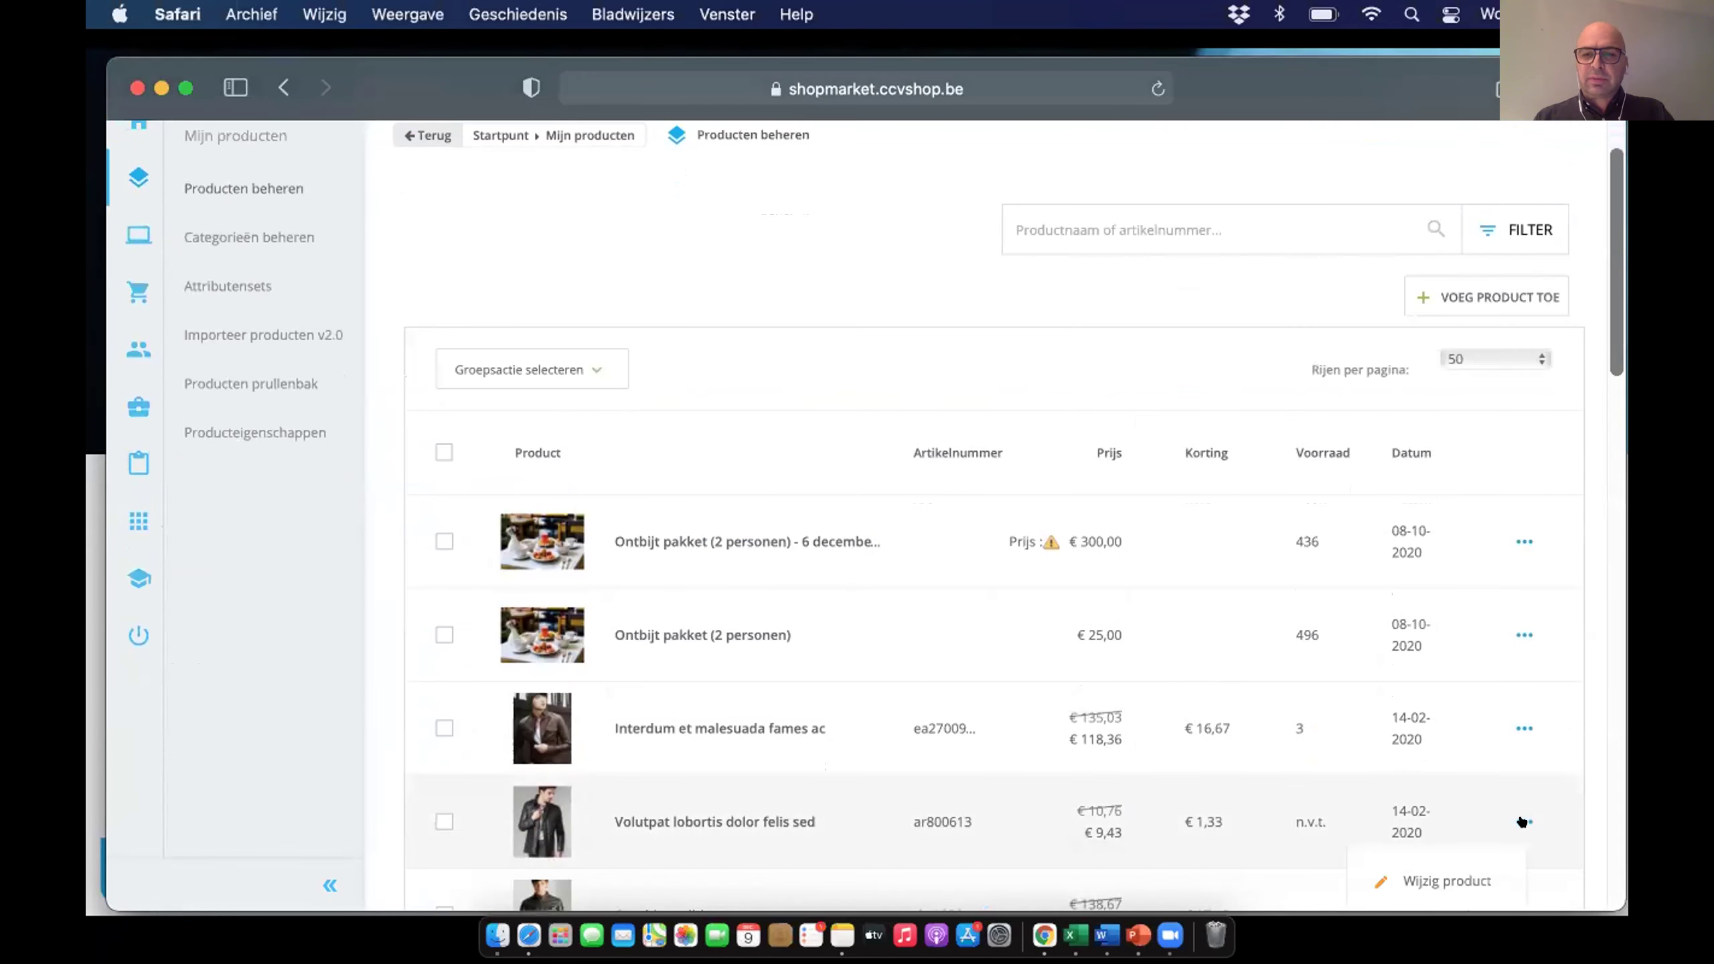
pyautogui.click(1443, 863)
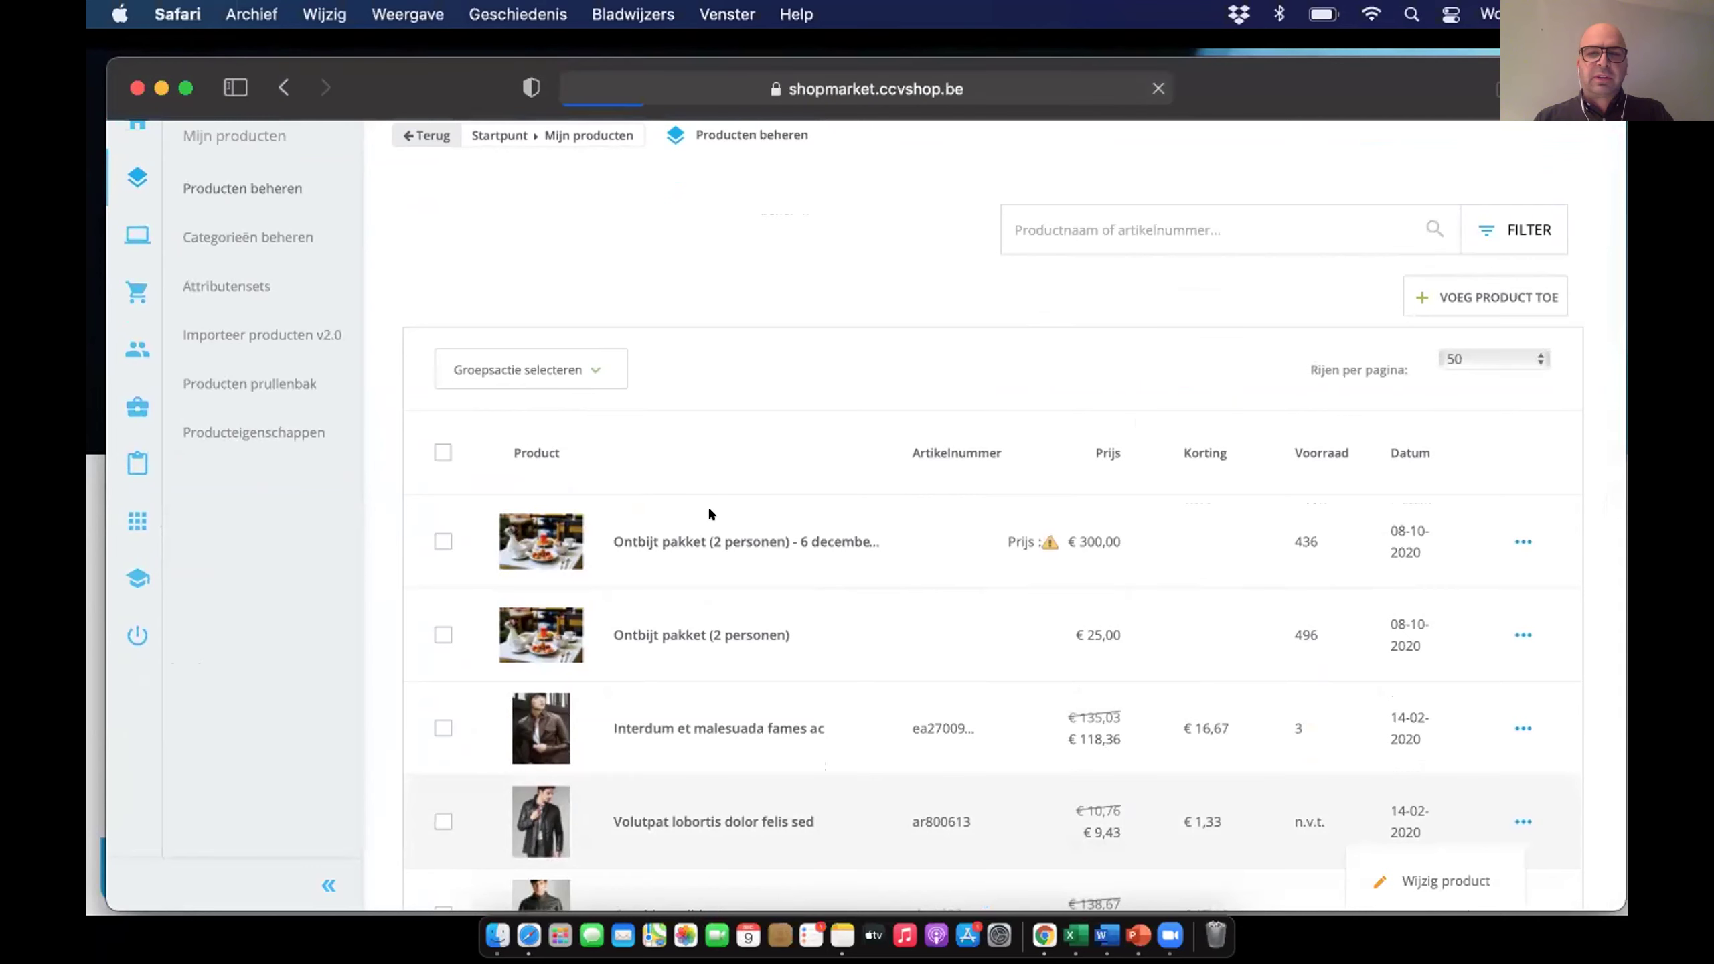
pyautogui.scroll(-1, 712, 527)
pyautogui.scroll(1, 710, 534)
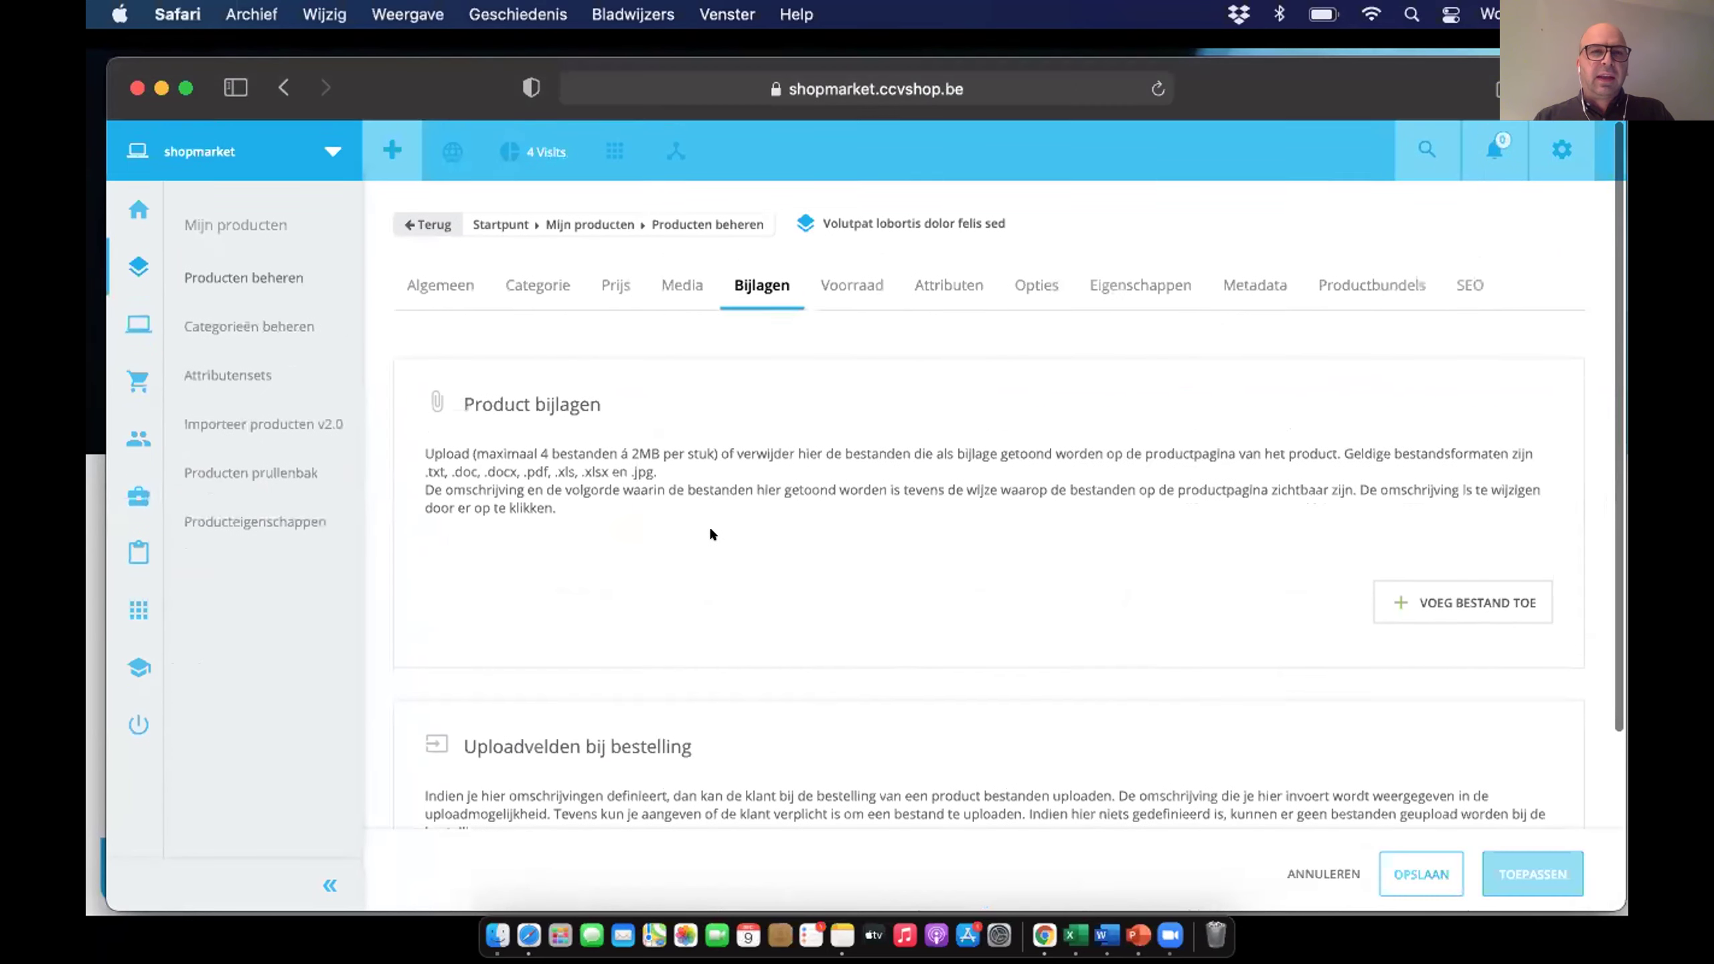
# Step: Examine the product's general information fields and its category assignment
pyautogui.click(426, 284)
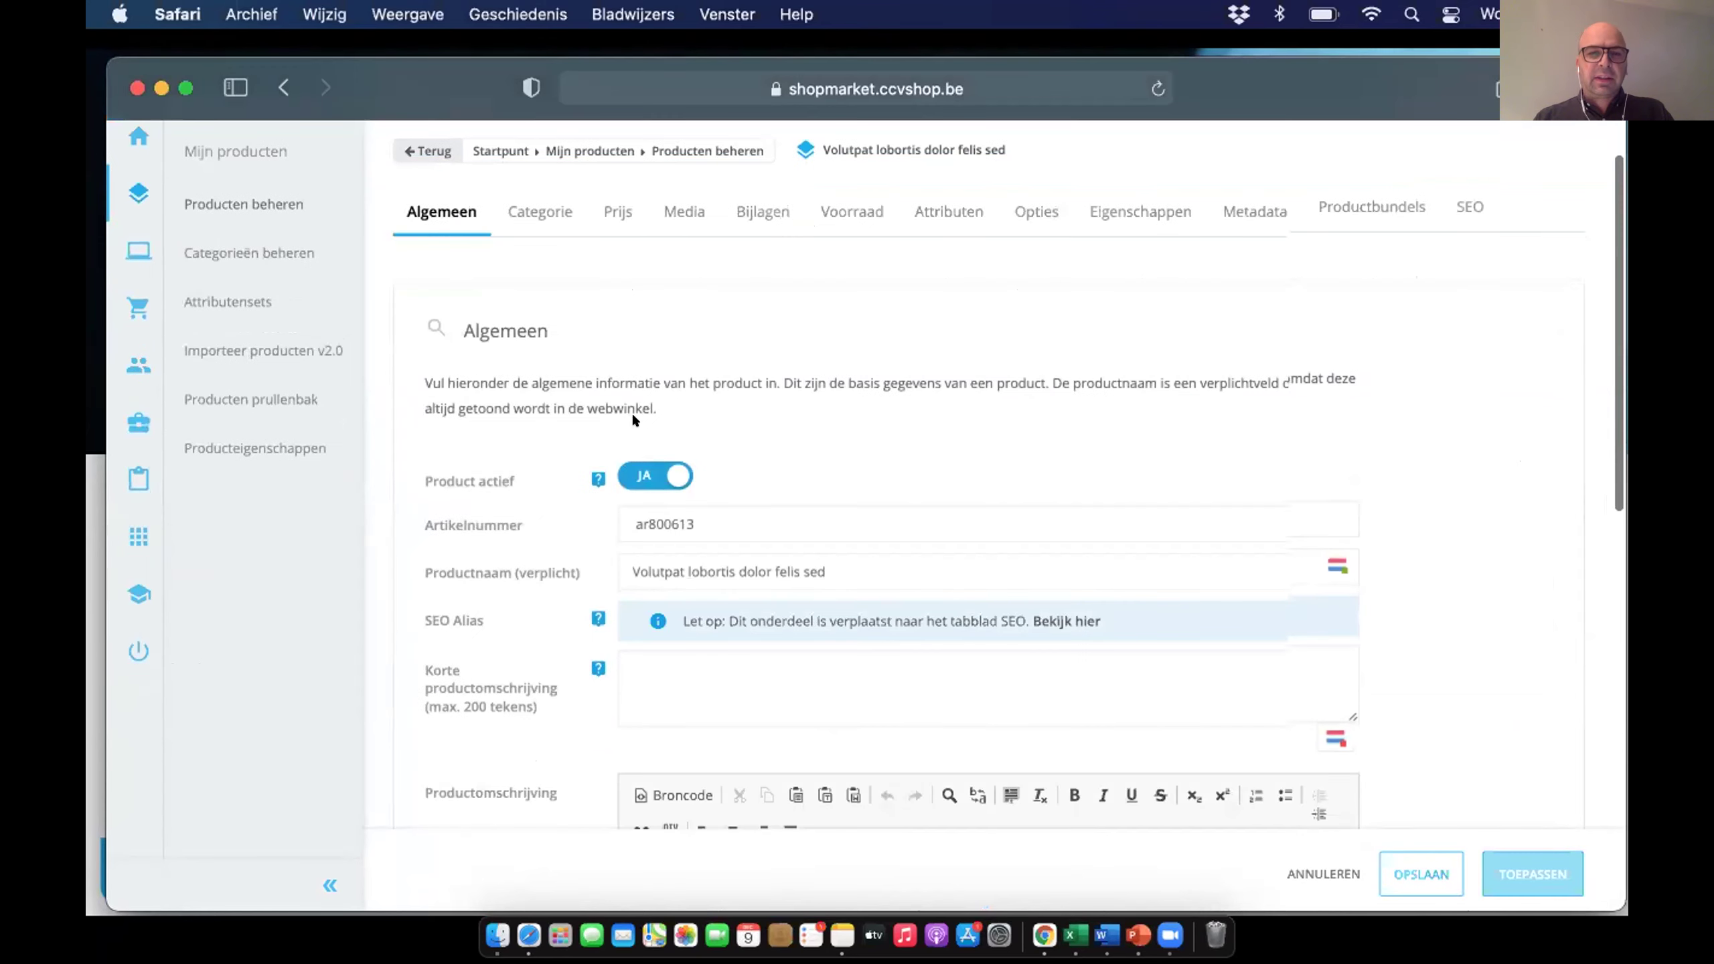
pyautogui.scroll(-5, 633, 412)
pyautogui.scroll(10, 632, 412)
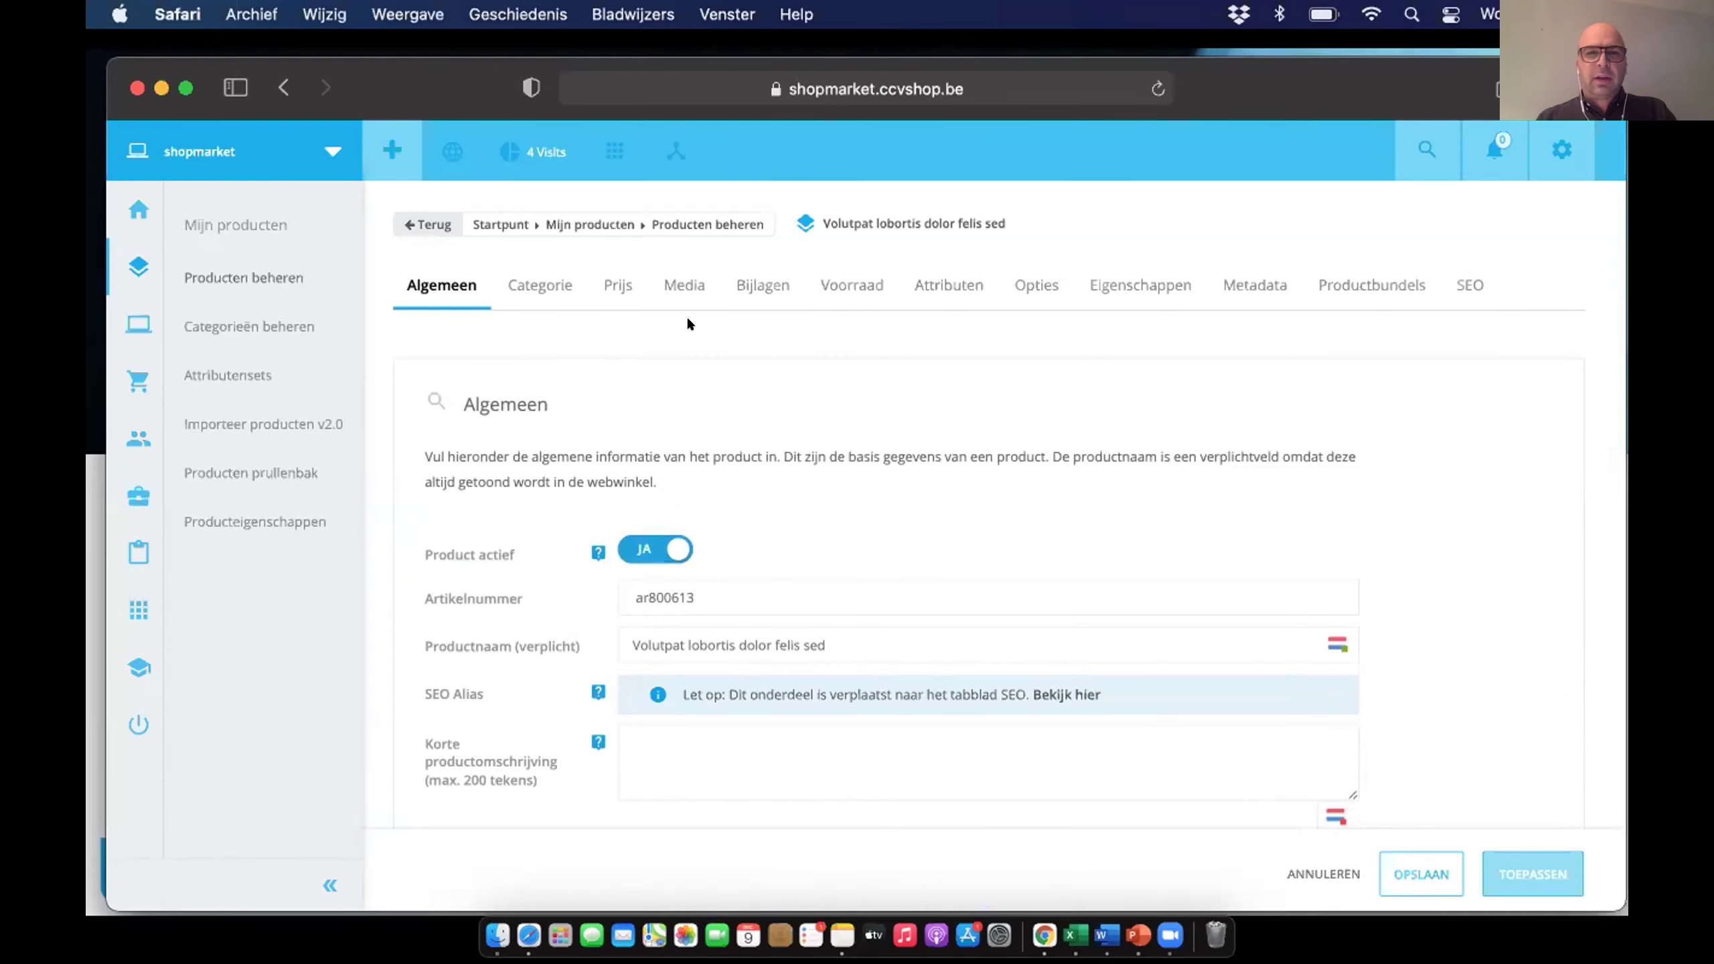
pyautogui.click(541, 294)
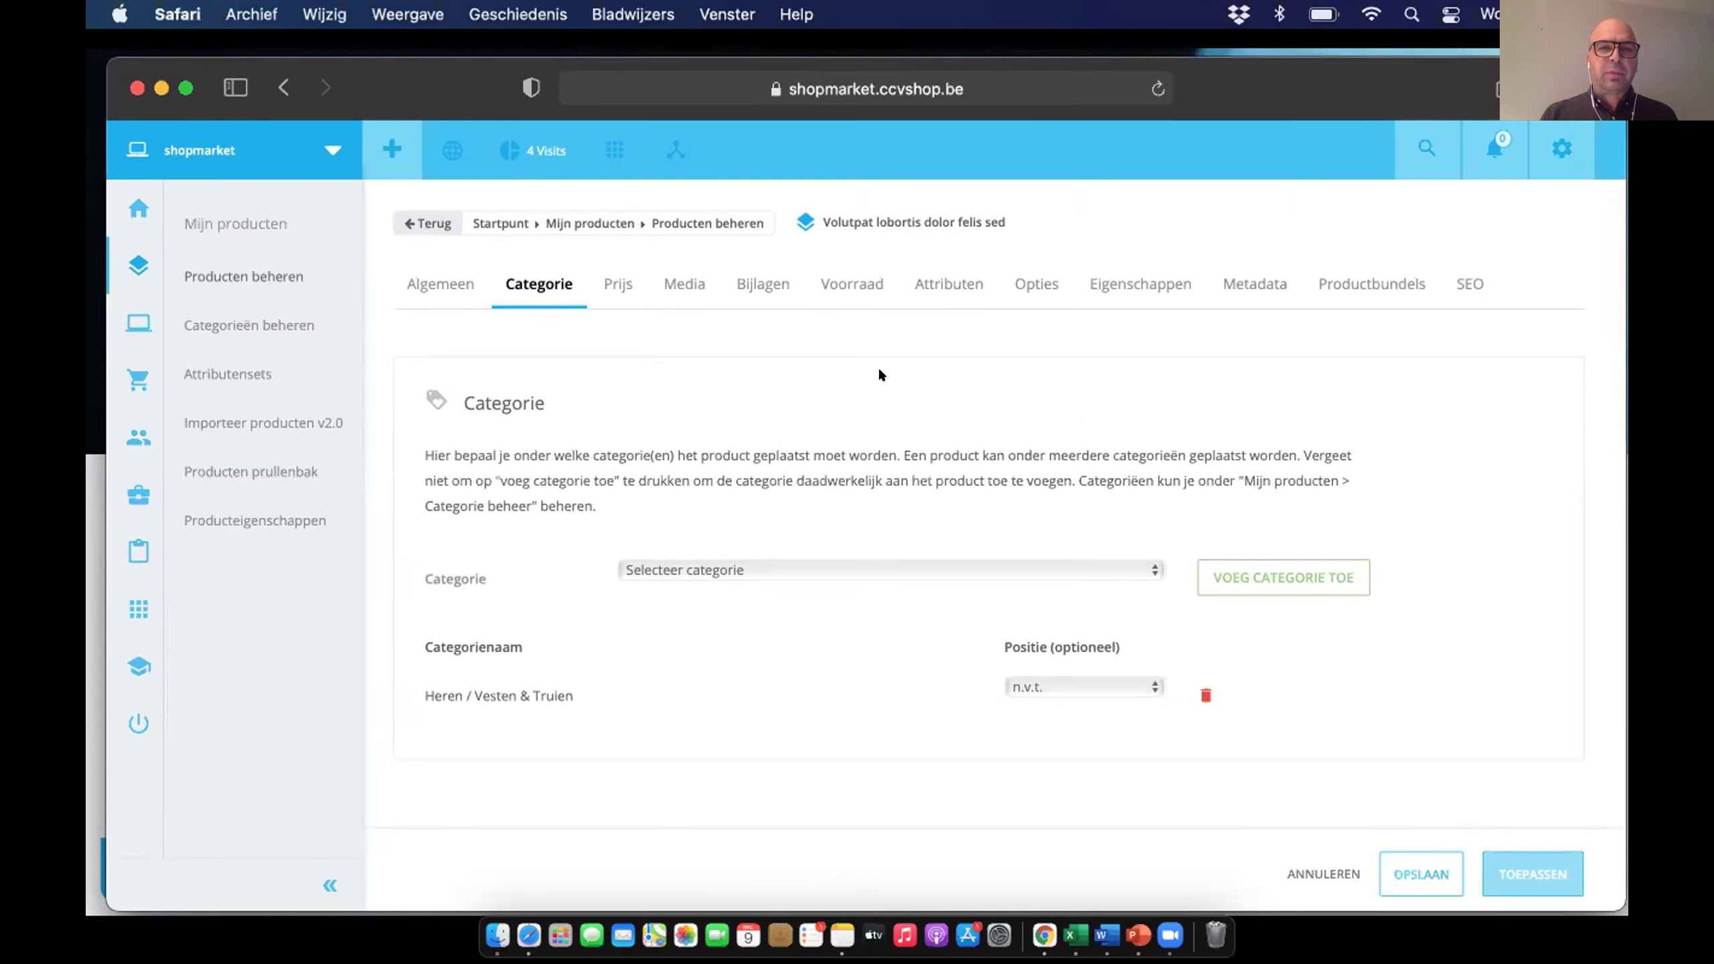
# Step: Review the product's SEO settings, including the SEO alias, browser page title and expected Google result
pyautogui.click(1460, 299)
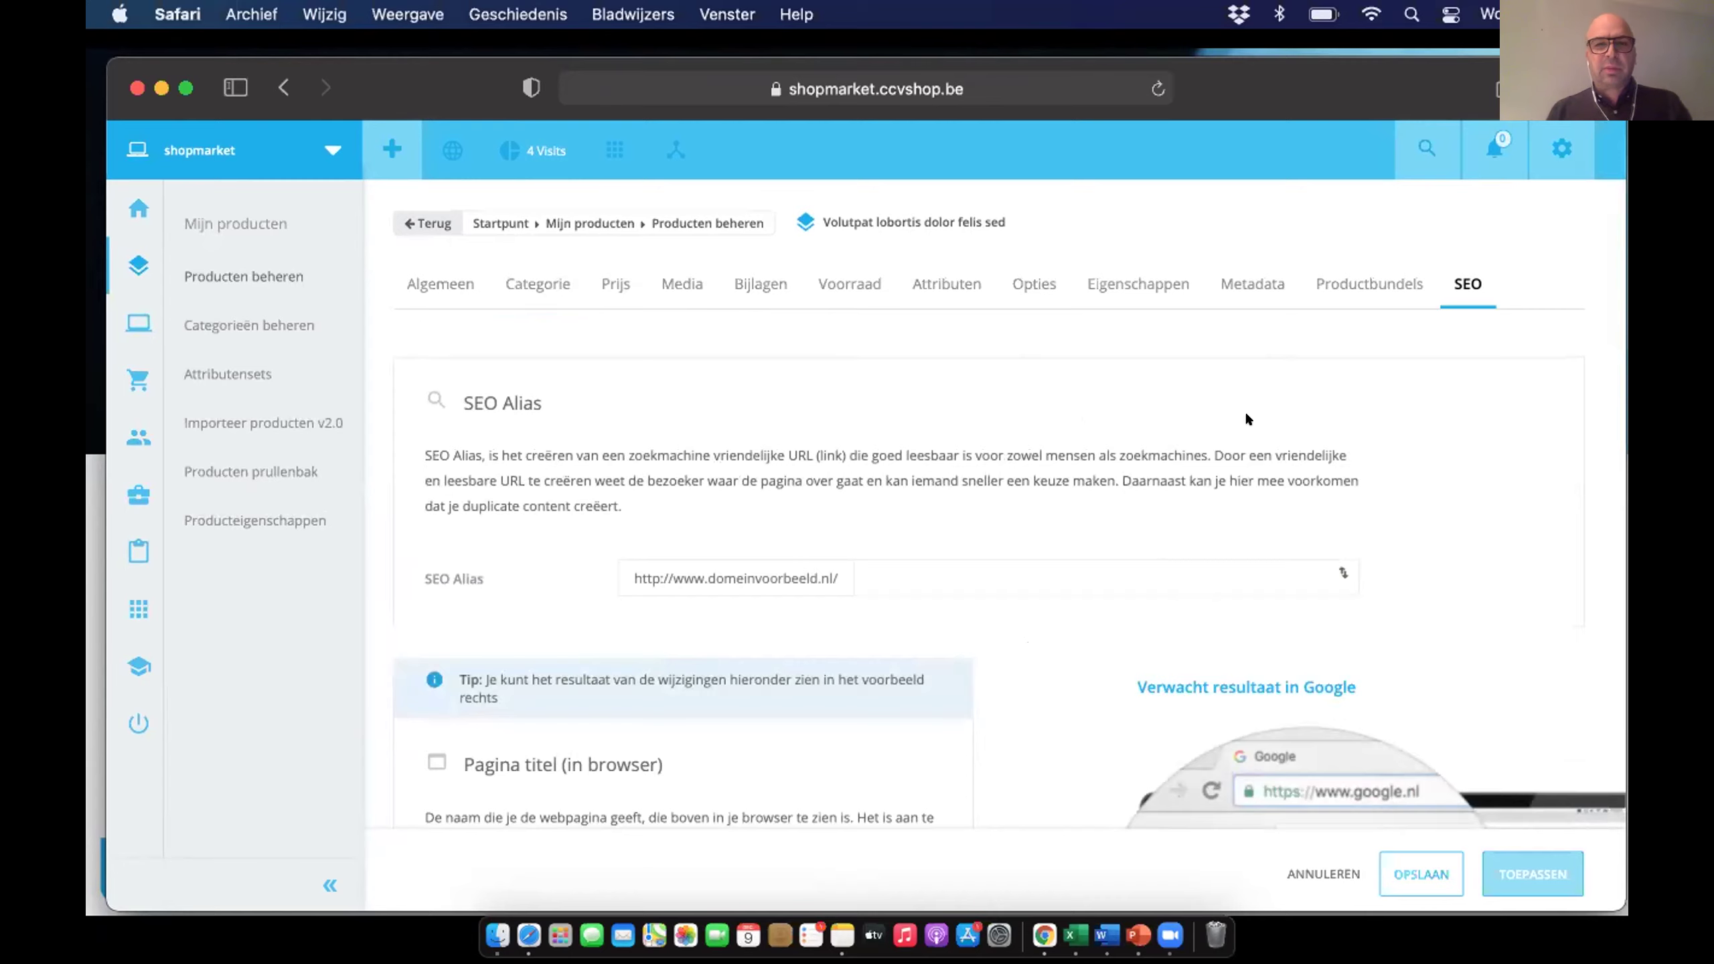
pyautogui.scroll(-5, 1247, 418)
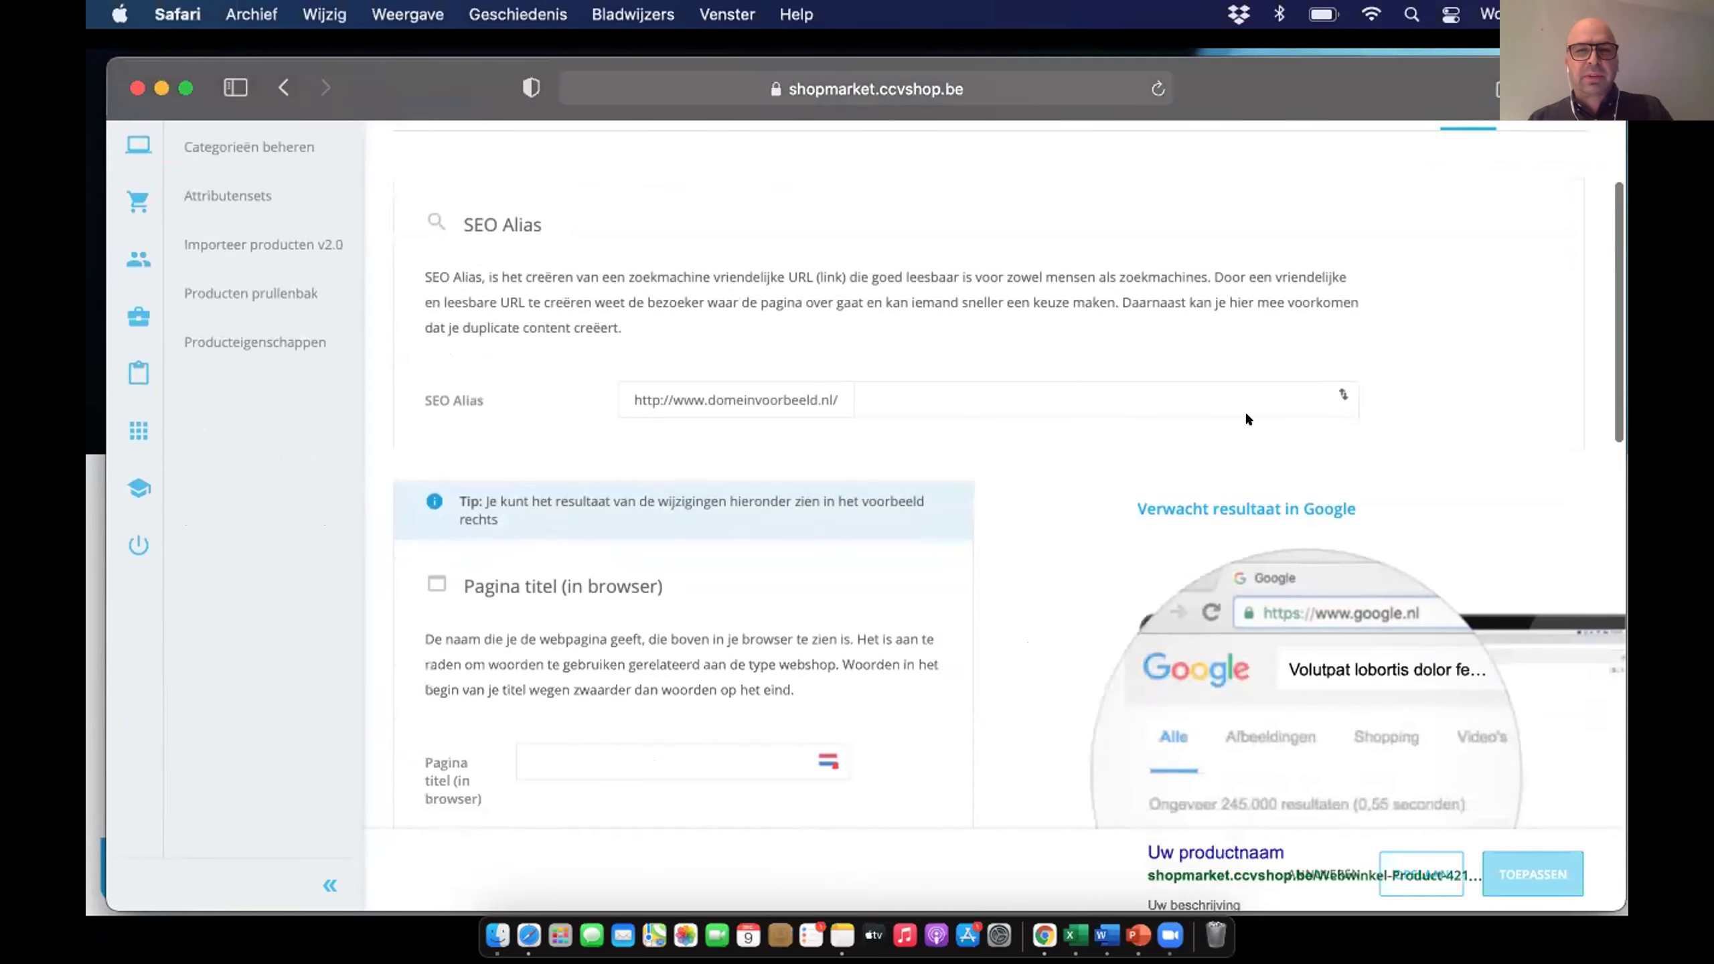
pyautogui.scroll(4, 1247, 419)
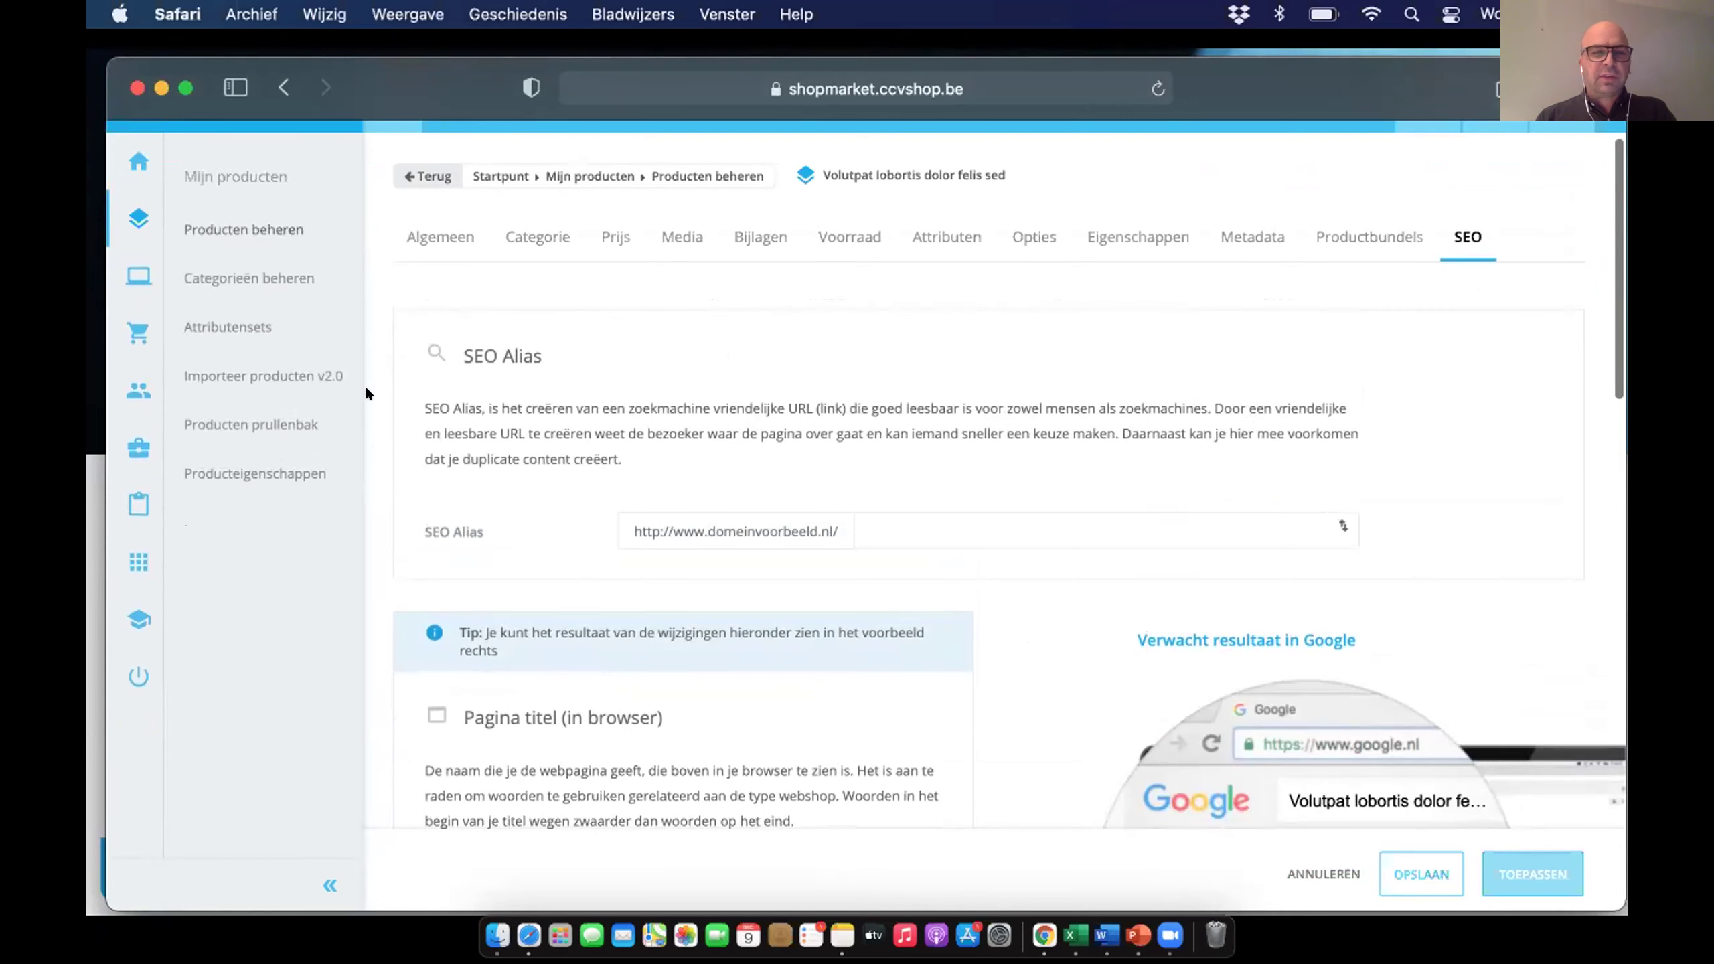
pyautogui.scroll(-1, 375, 386)
pyautogui.scroll(2, 375, 387)
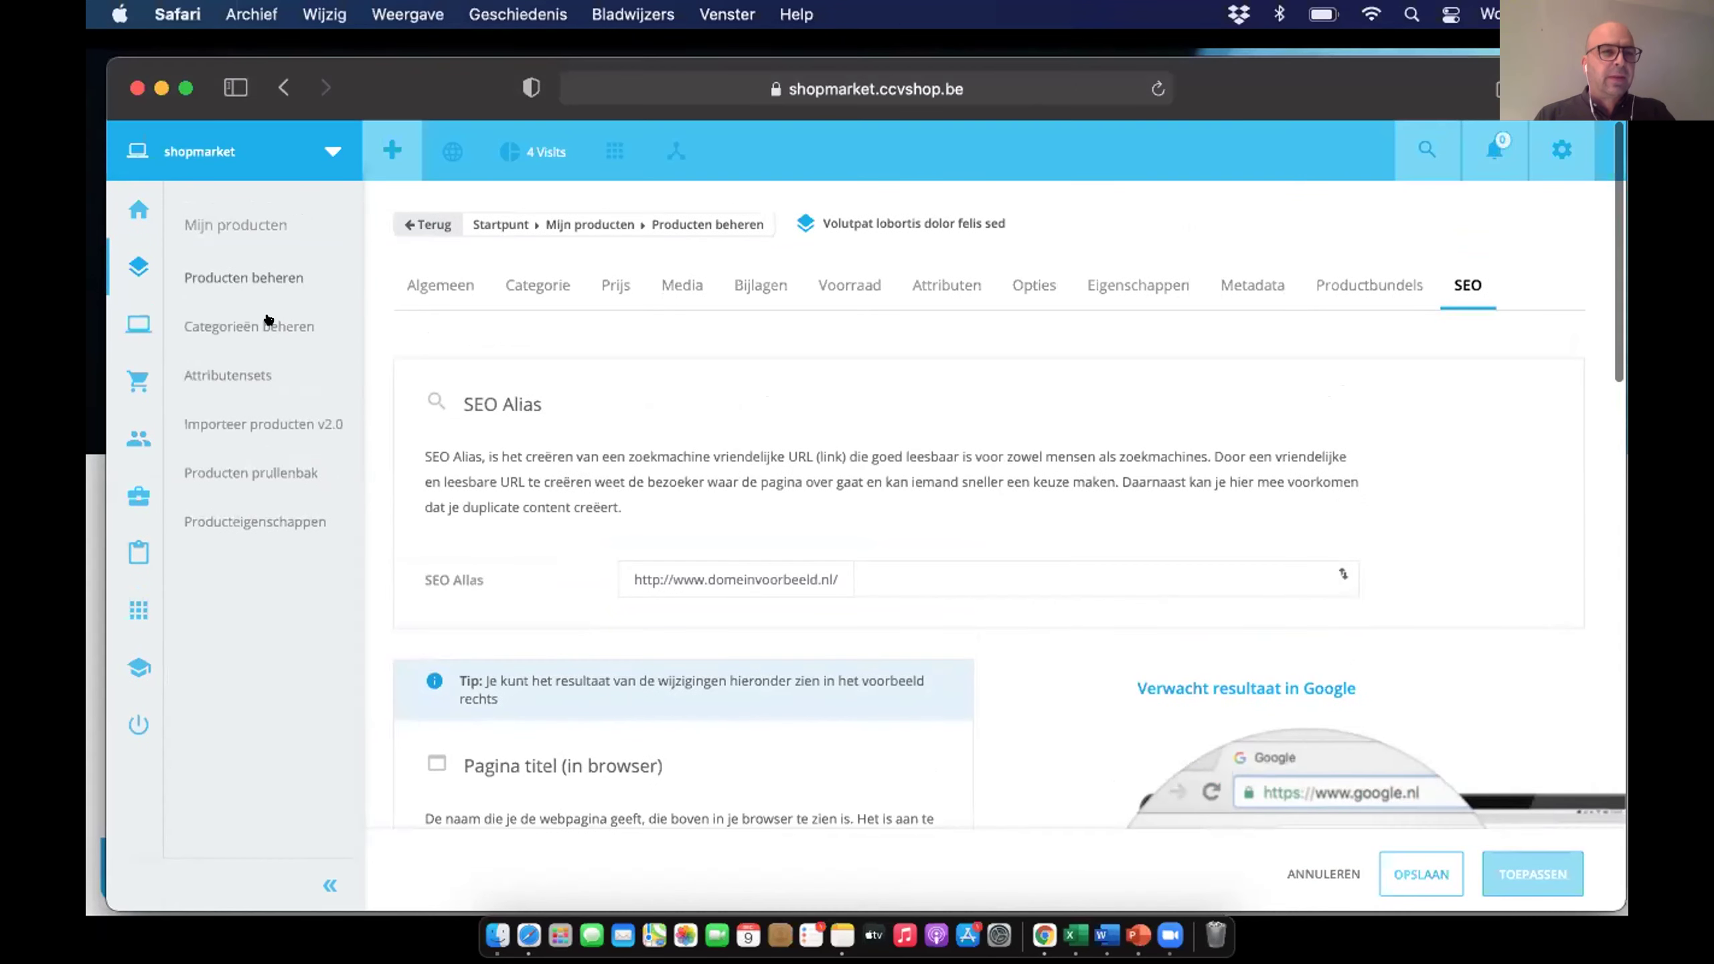
# Step: Open order management and look through the orders with their shipping method, payment method and status
pyautogui.moveTo(200, 493)
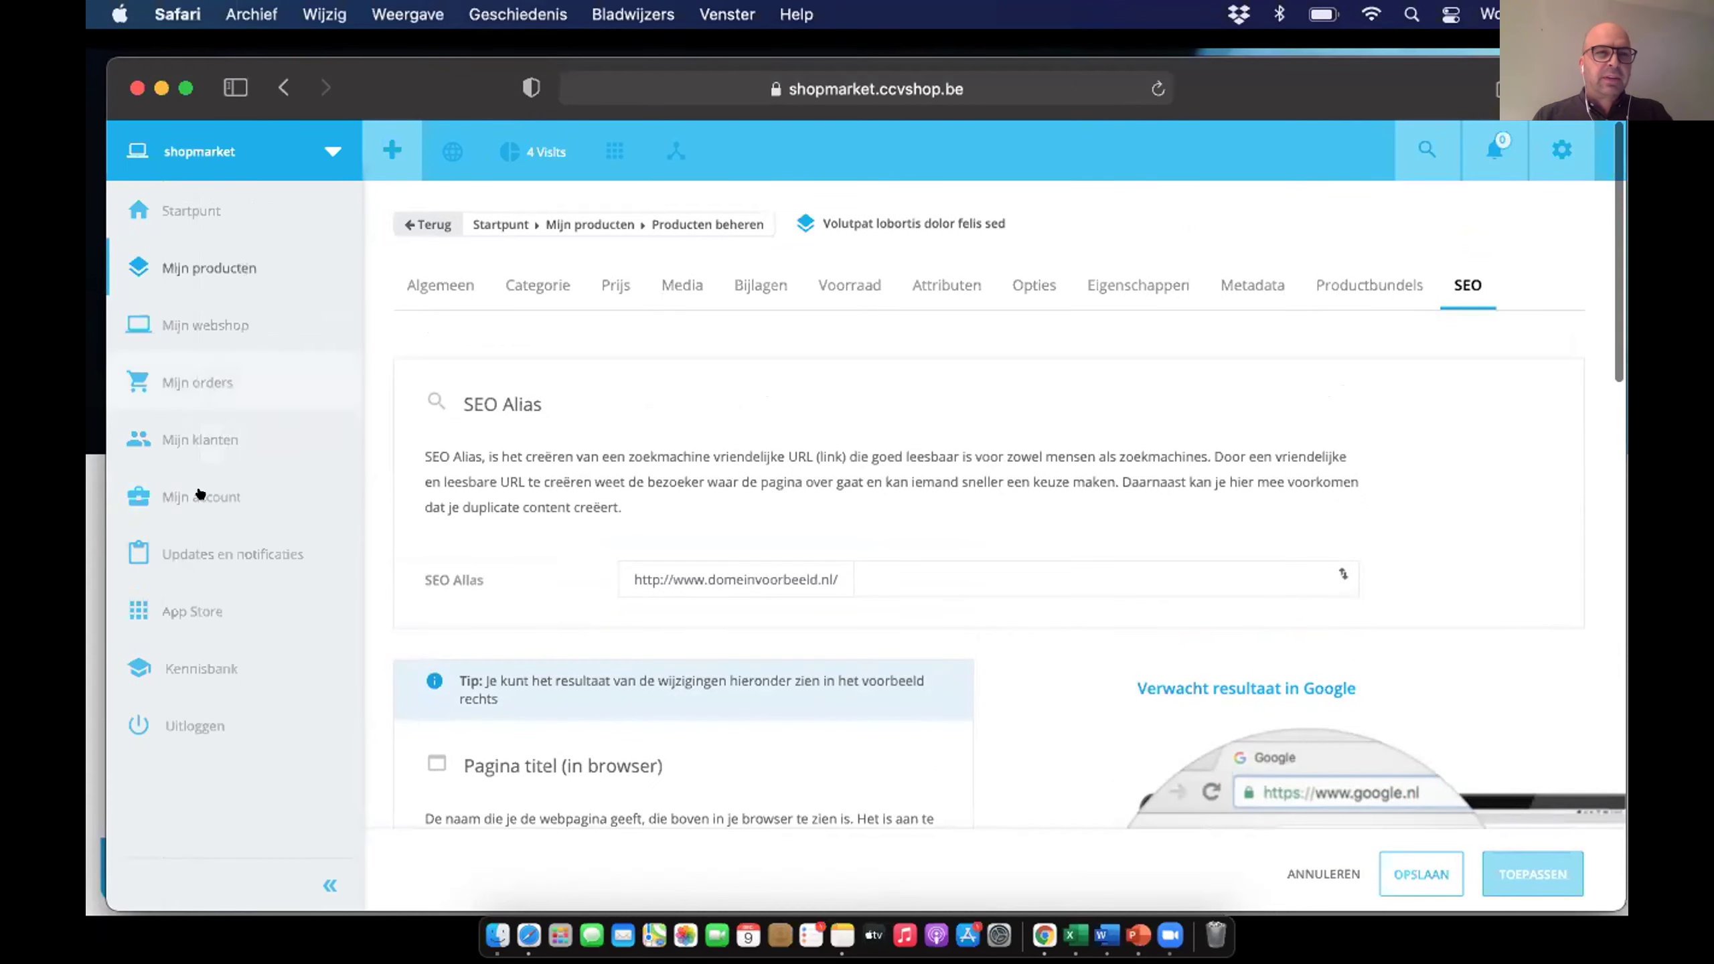
pyautogui.click(175, 378)
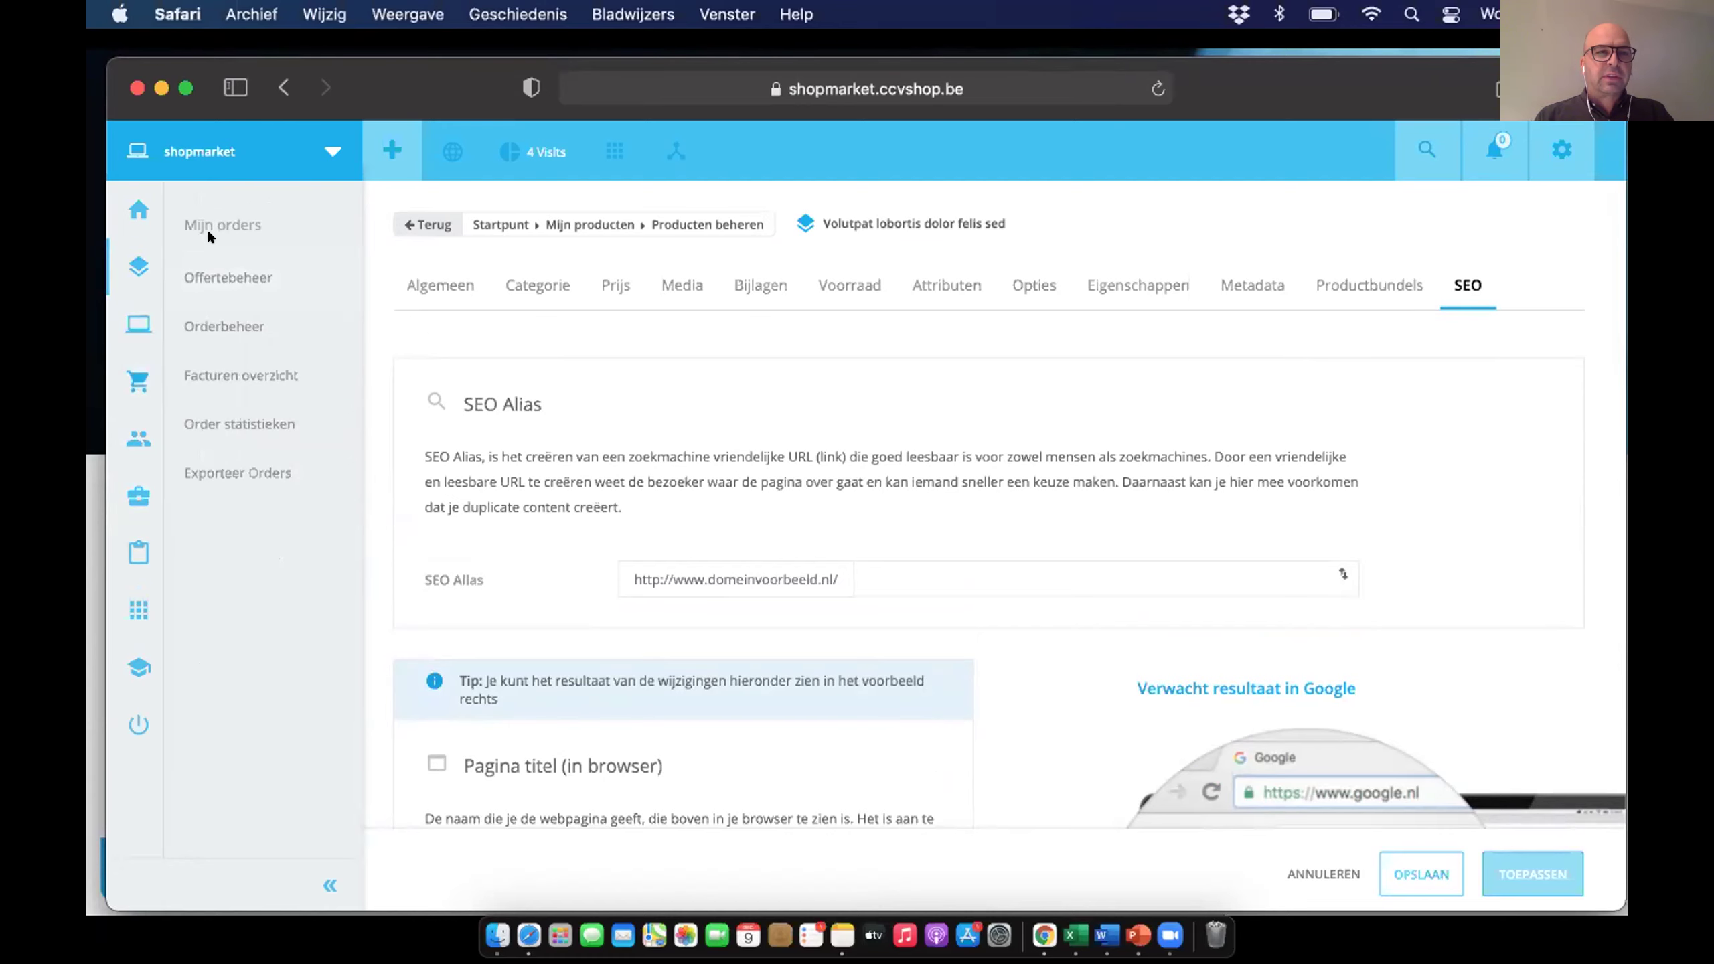
pyautogui.click(198, 324)
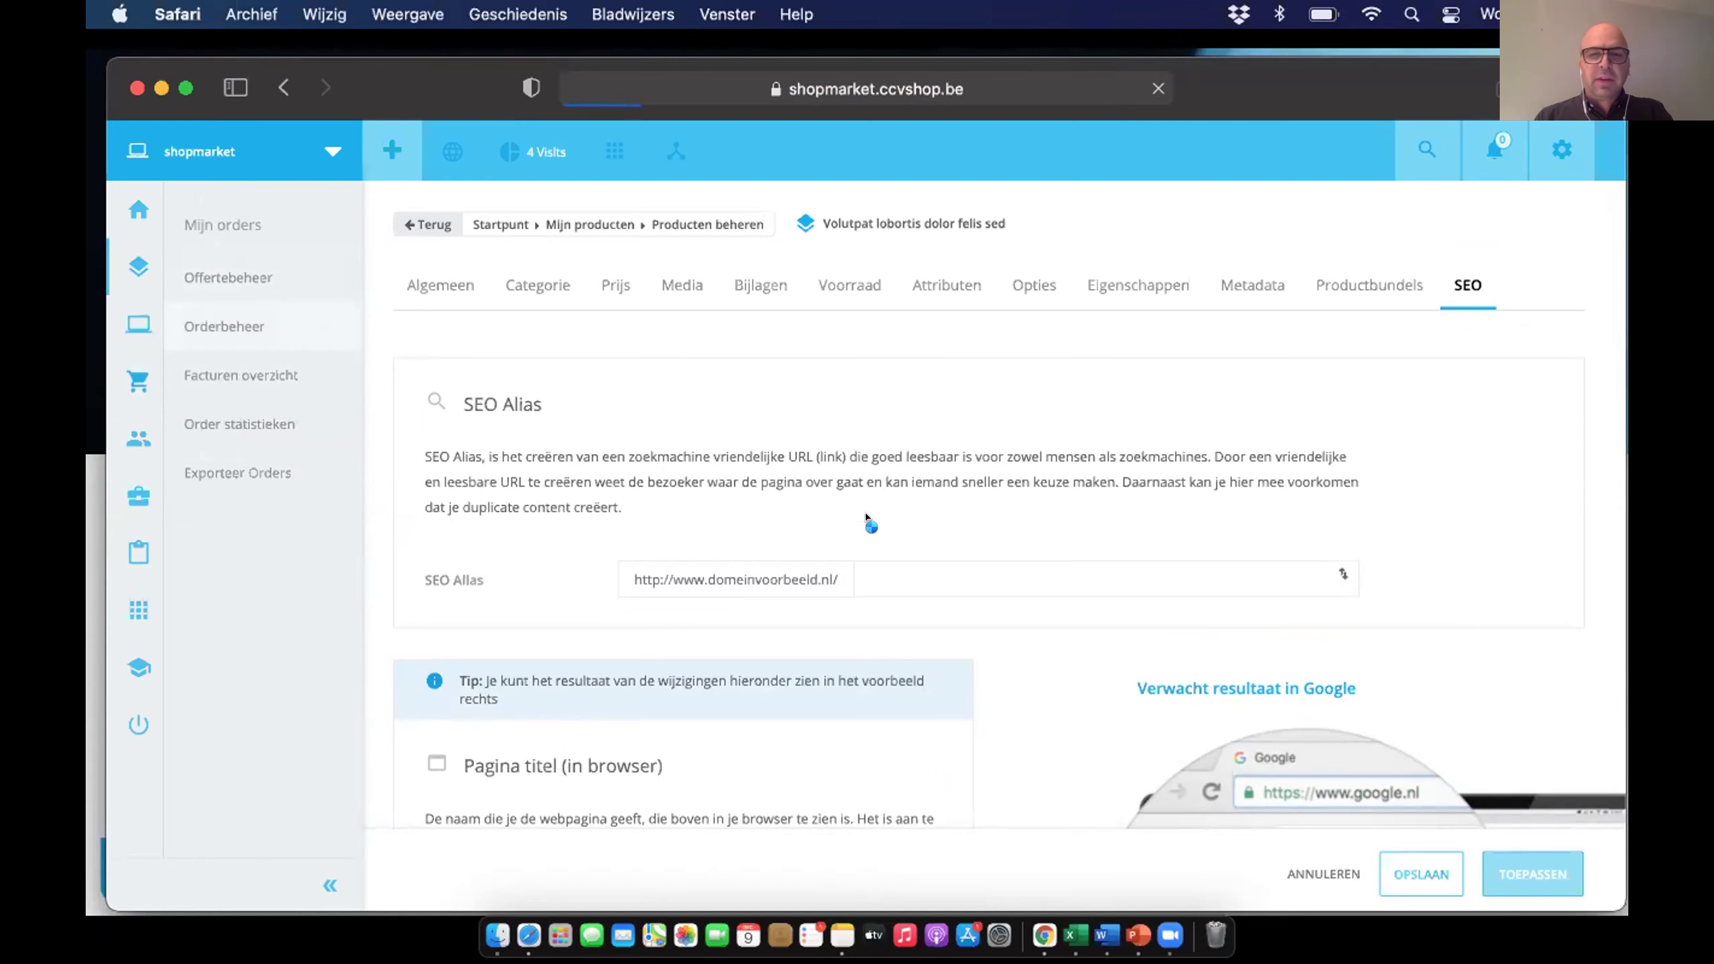
pyautogui.scroll(-5, 915, 501)
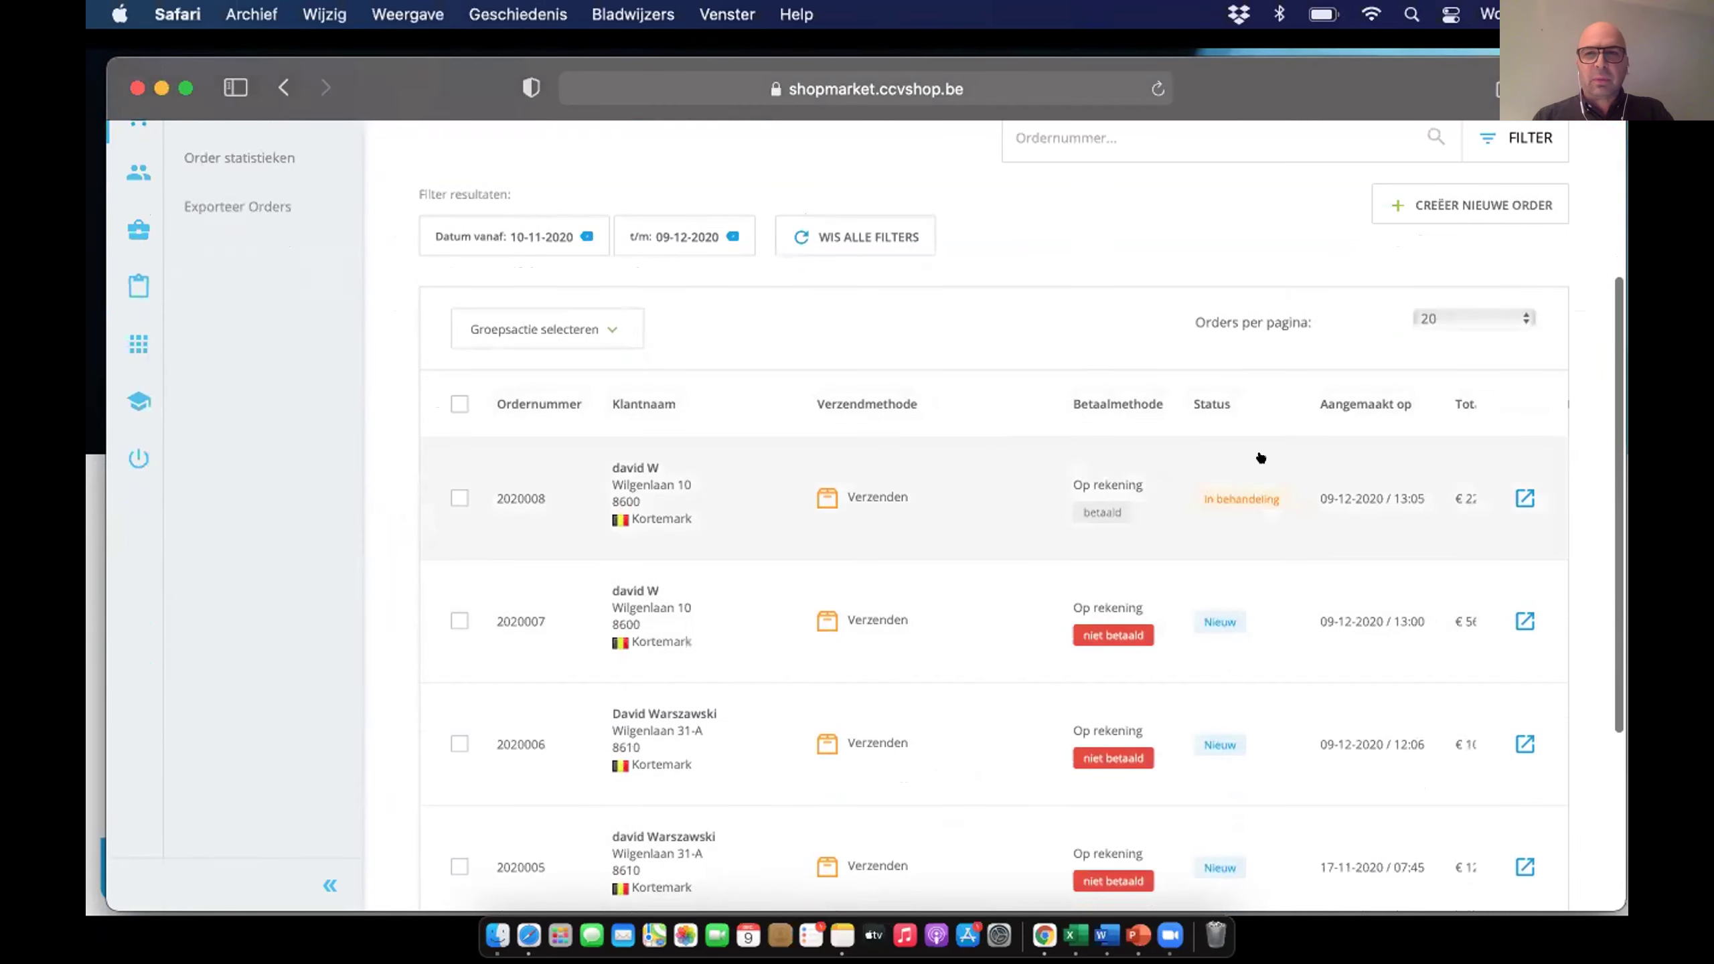
pyautogui.scroll(3, 559, 471)
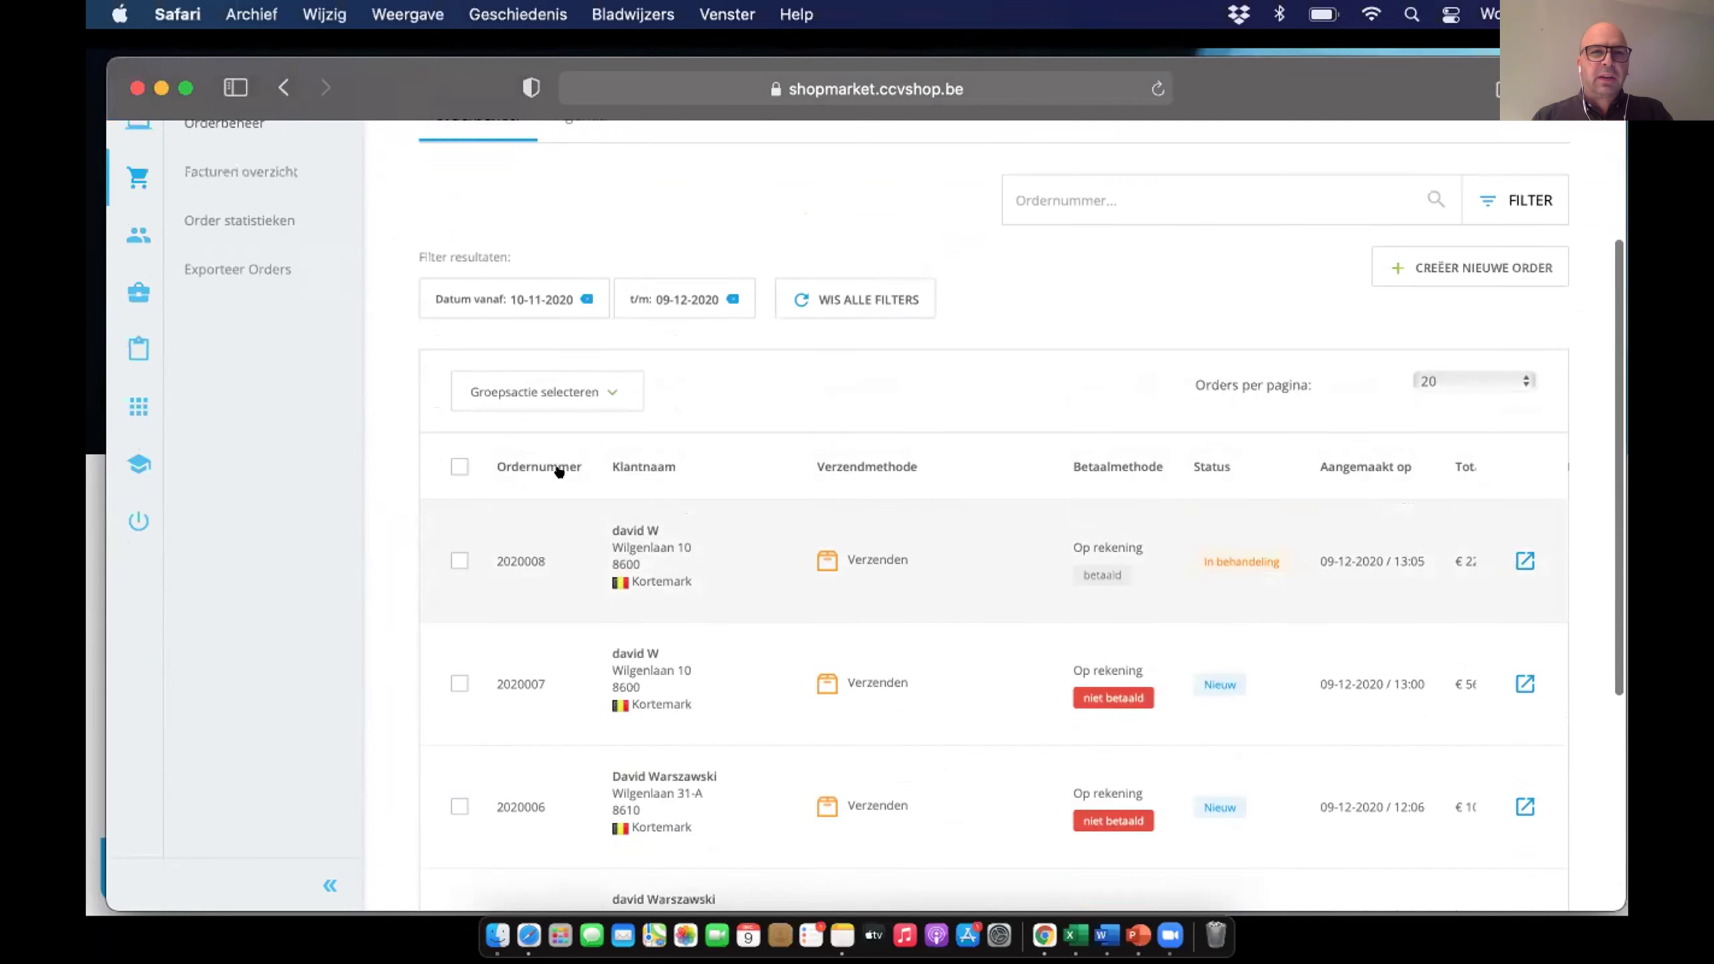
# Step: View the group actions available for orders, including status changes, printing and exports, and close the list without choosing one
pyautogui.click(596, 492)
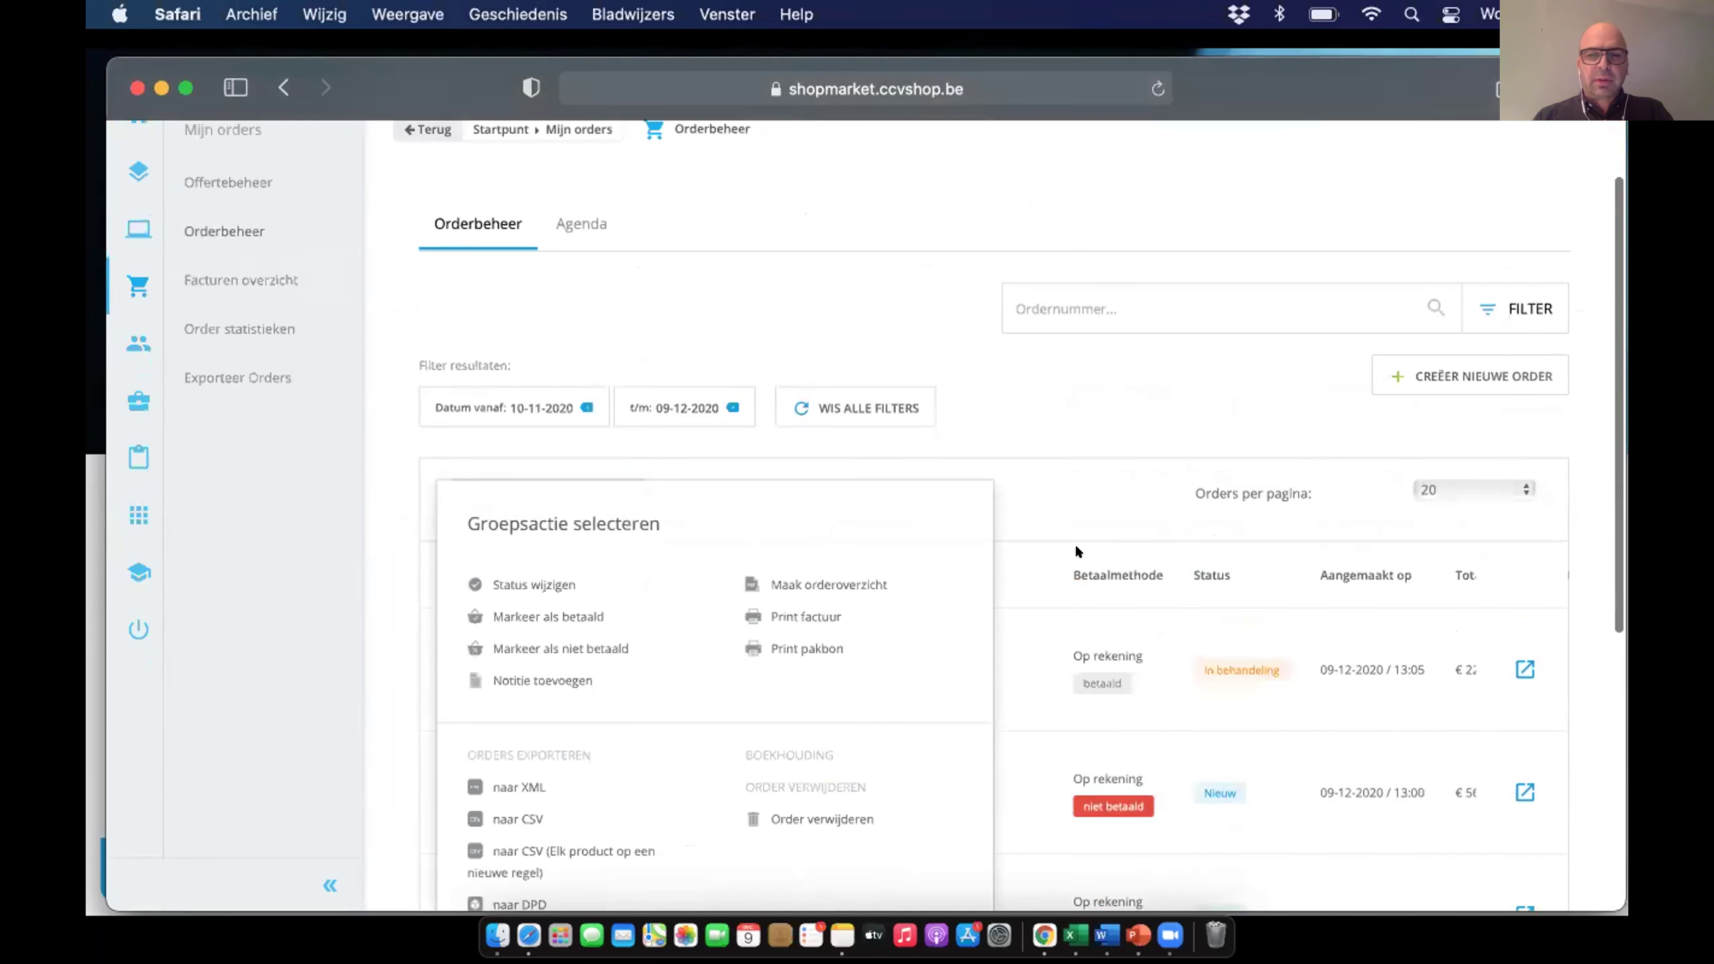
pyautogui.scroll(-2, 996, 498)
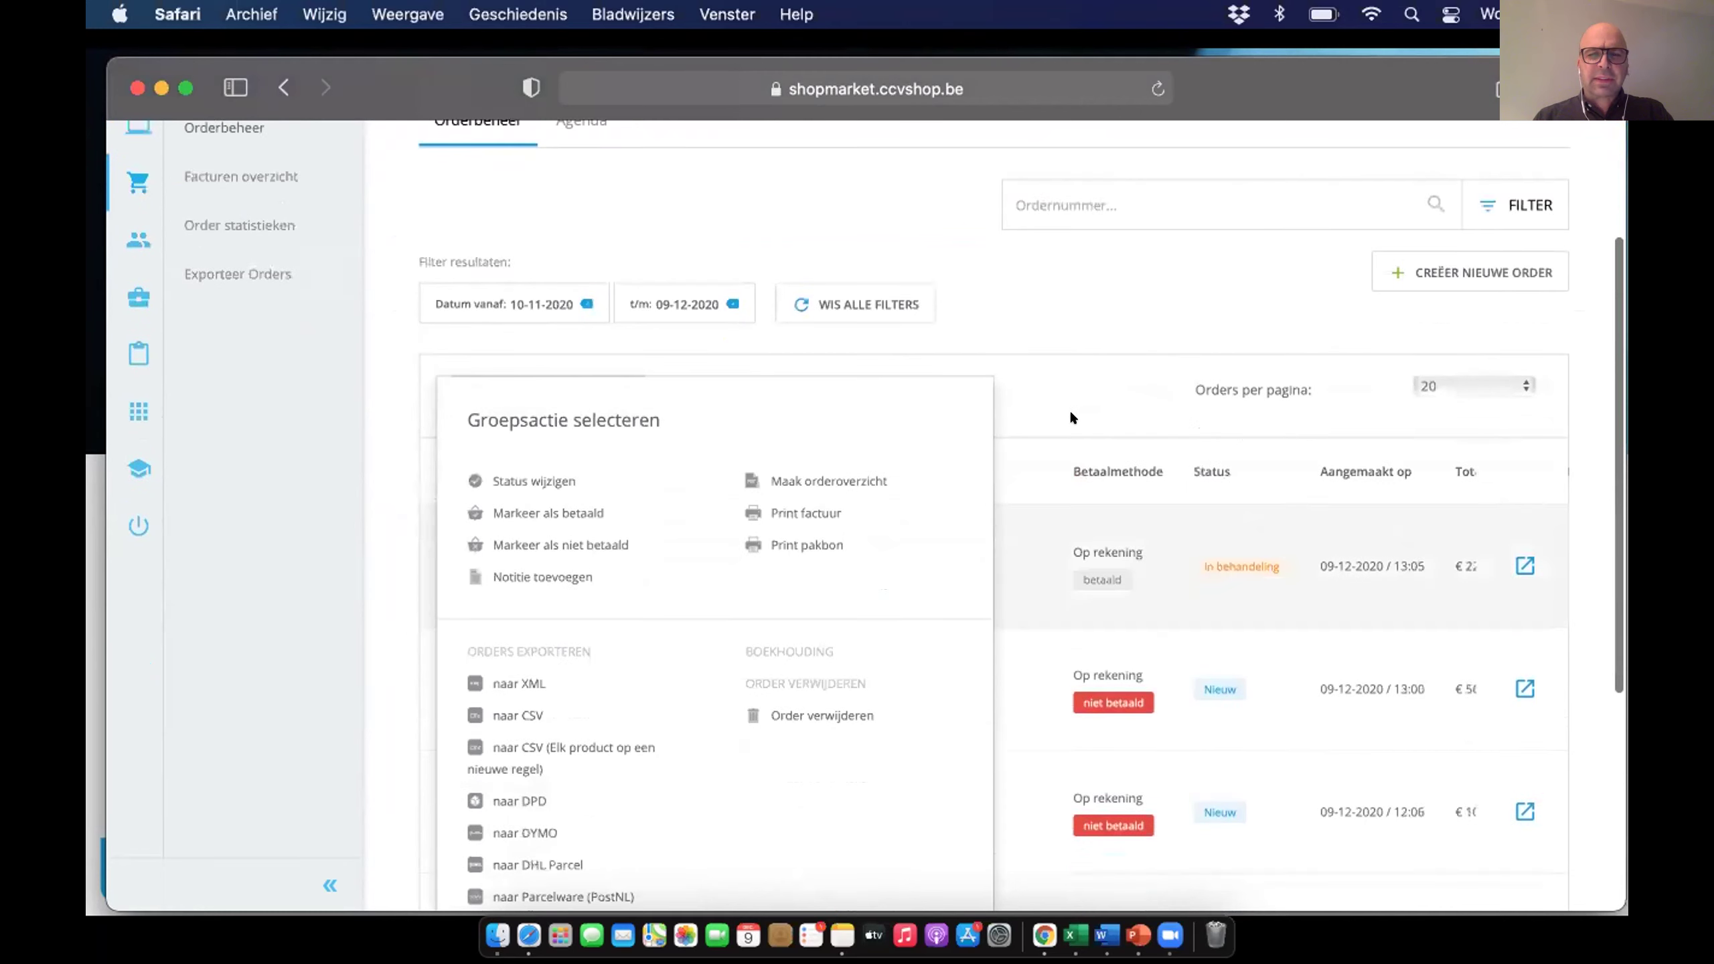
pyautogui.click(1072, 388)
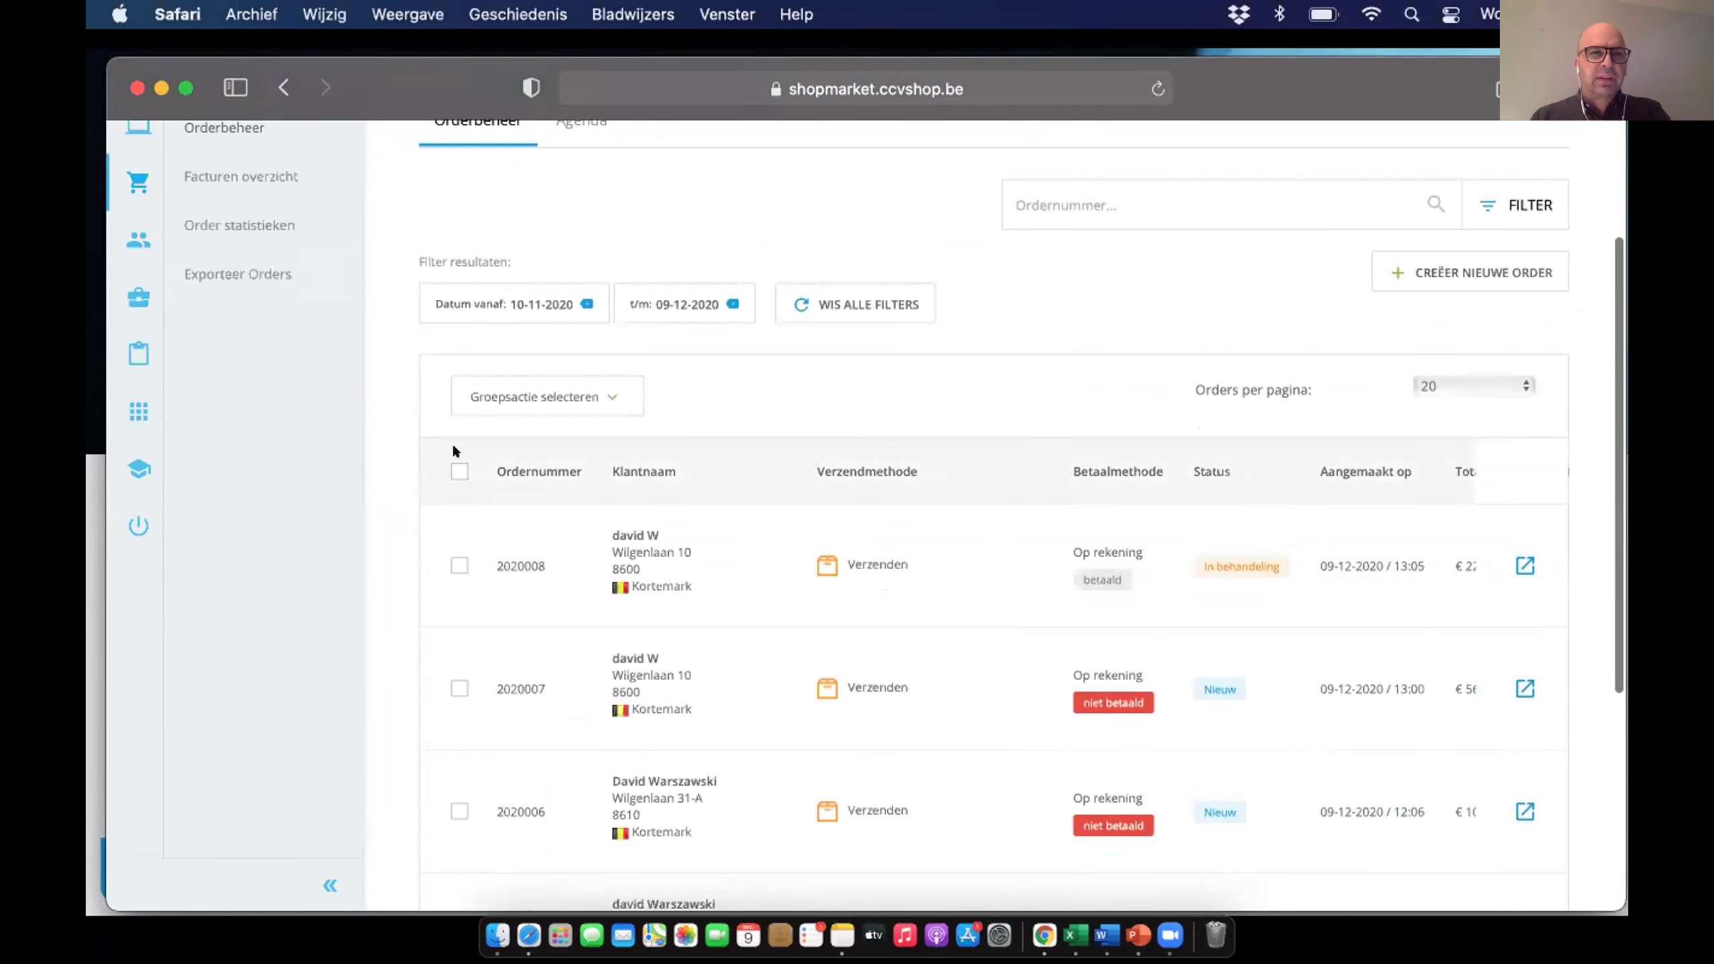
pyautogui.scroll(2, 455, 449)
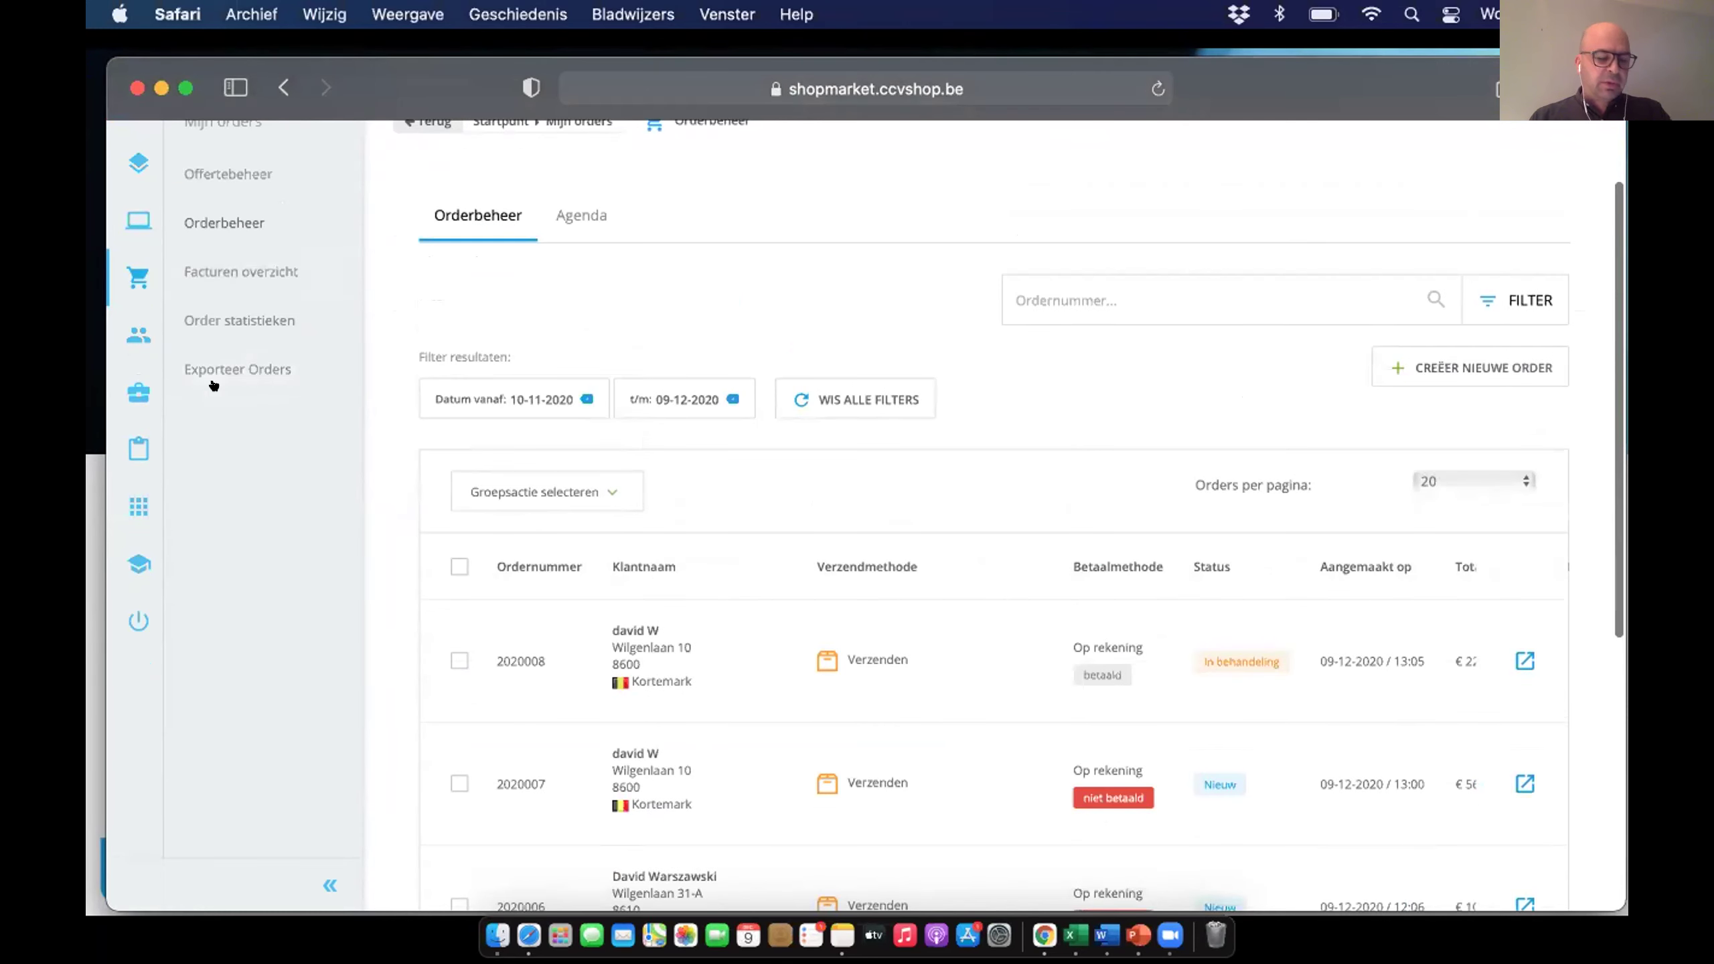
pyautogui.scroll(2, 213, 386)
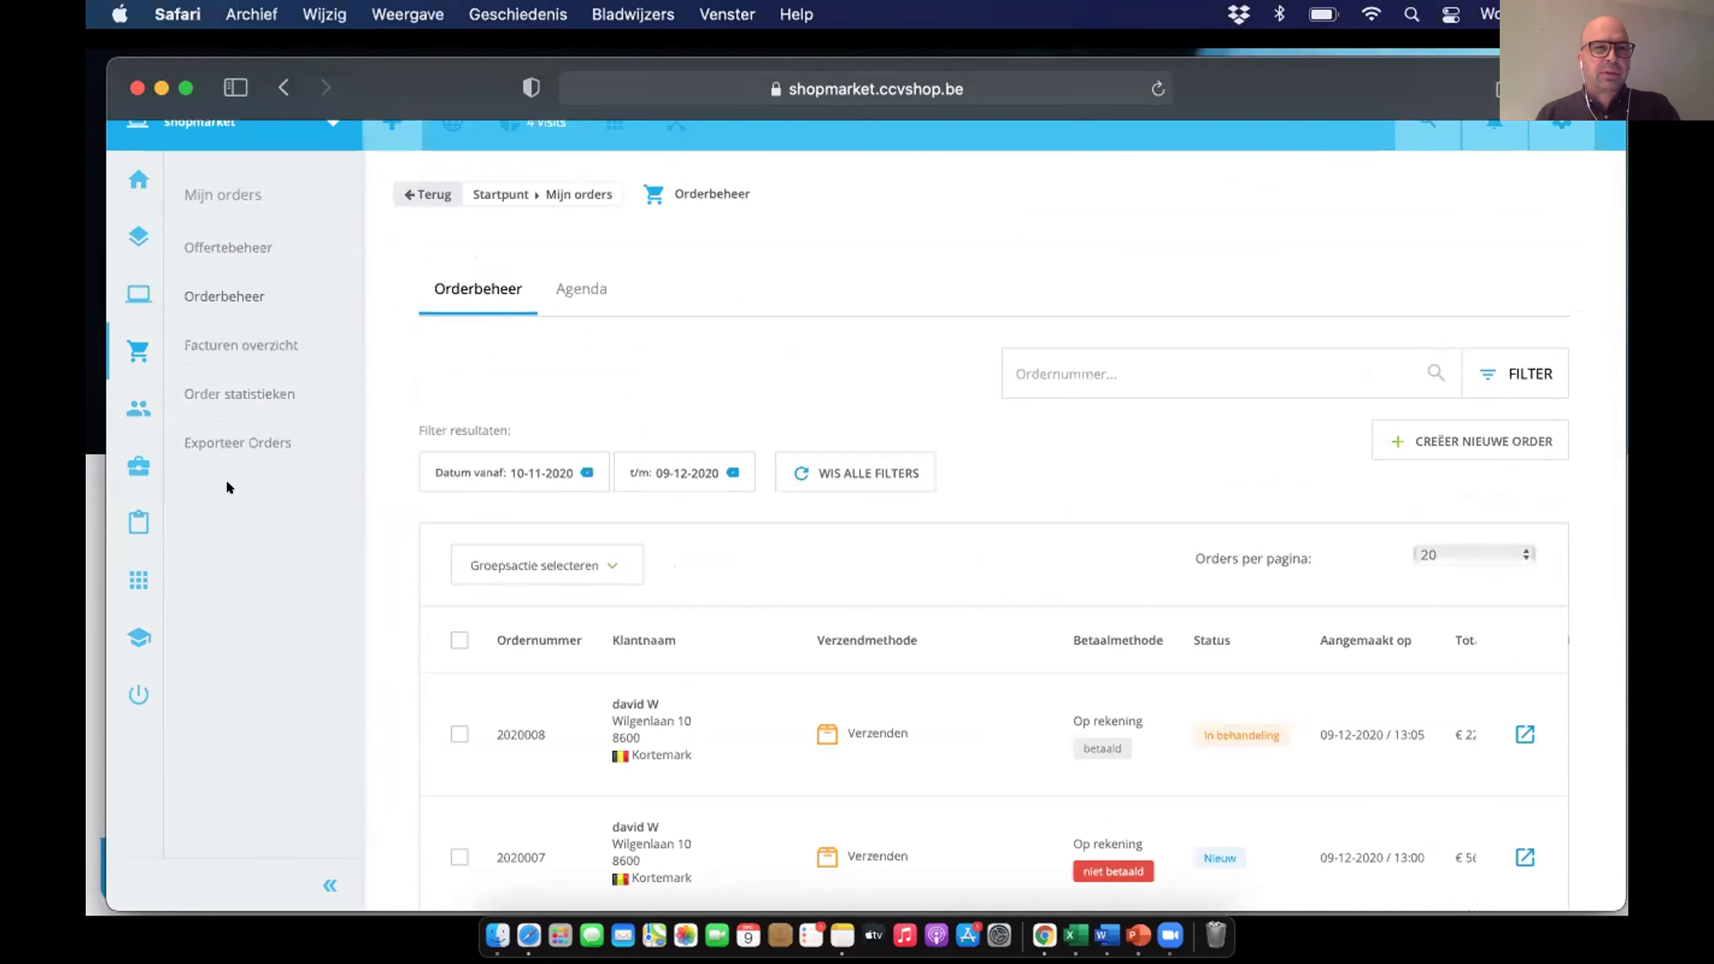
# Step: Open the App Store and browse the apps in the Marketing and Verkoopkanalen categories
pyautogui.click(123, 574)
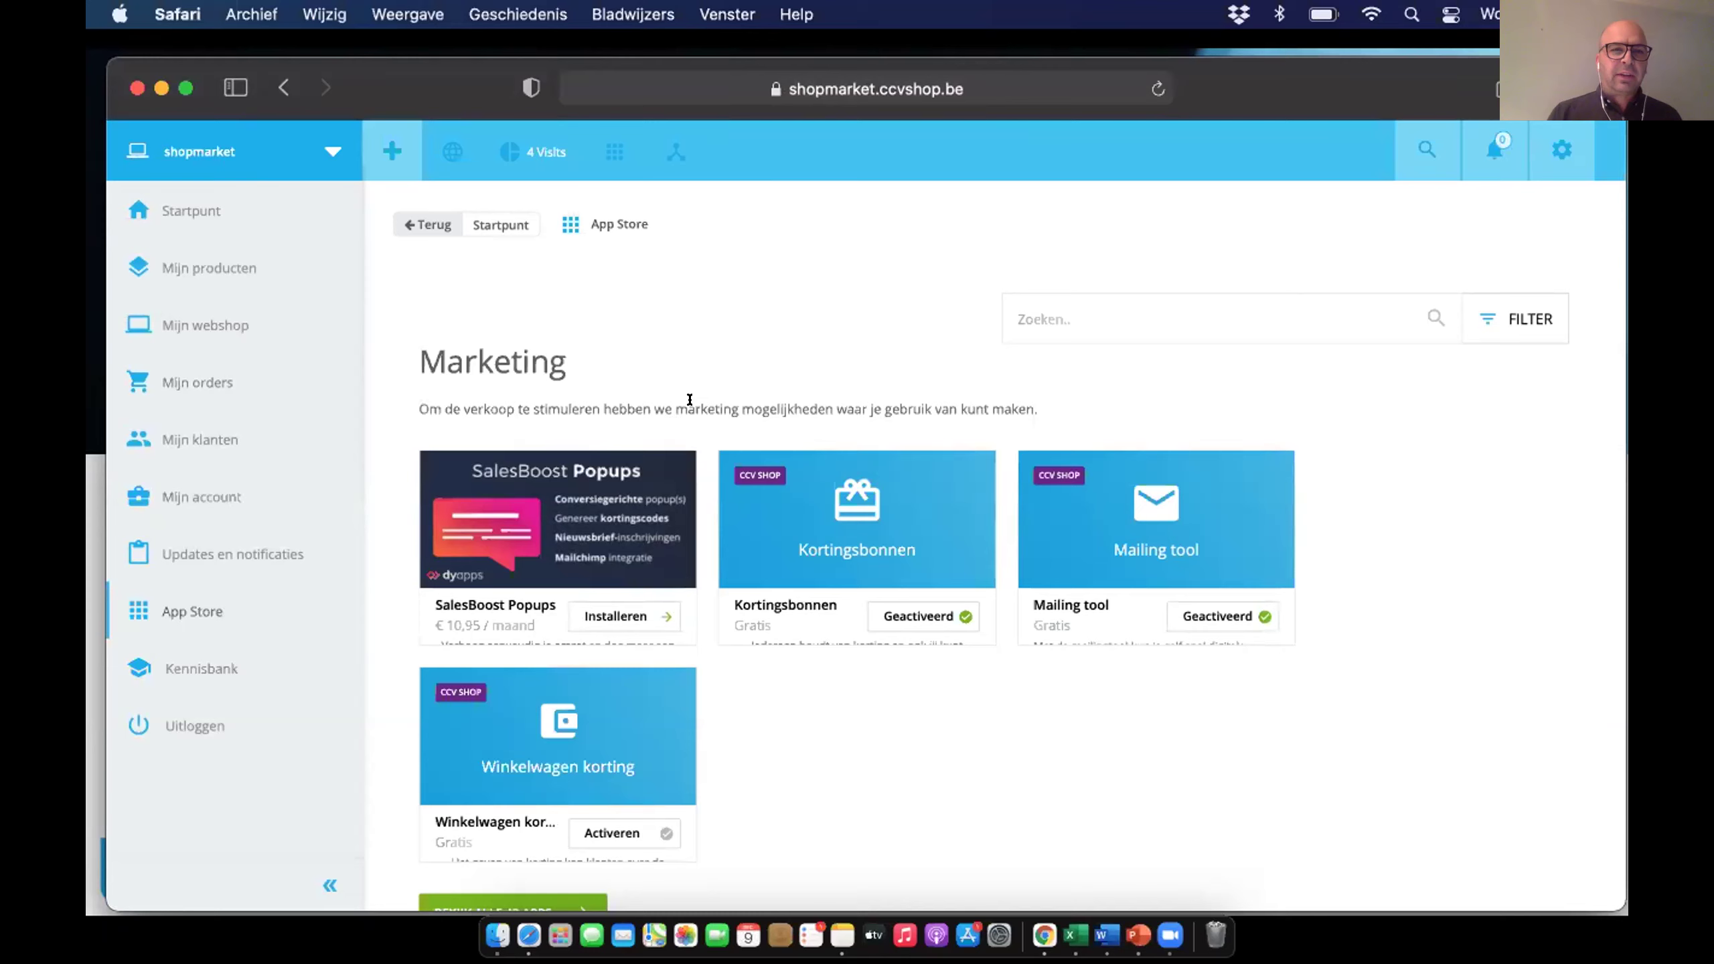
pyautogui.scroll(-2, 691, 365)
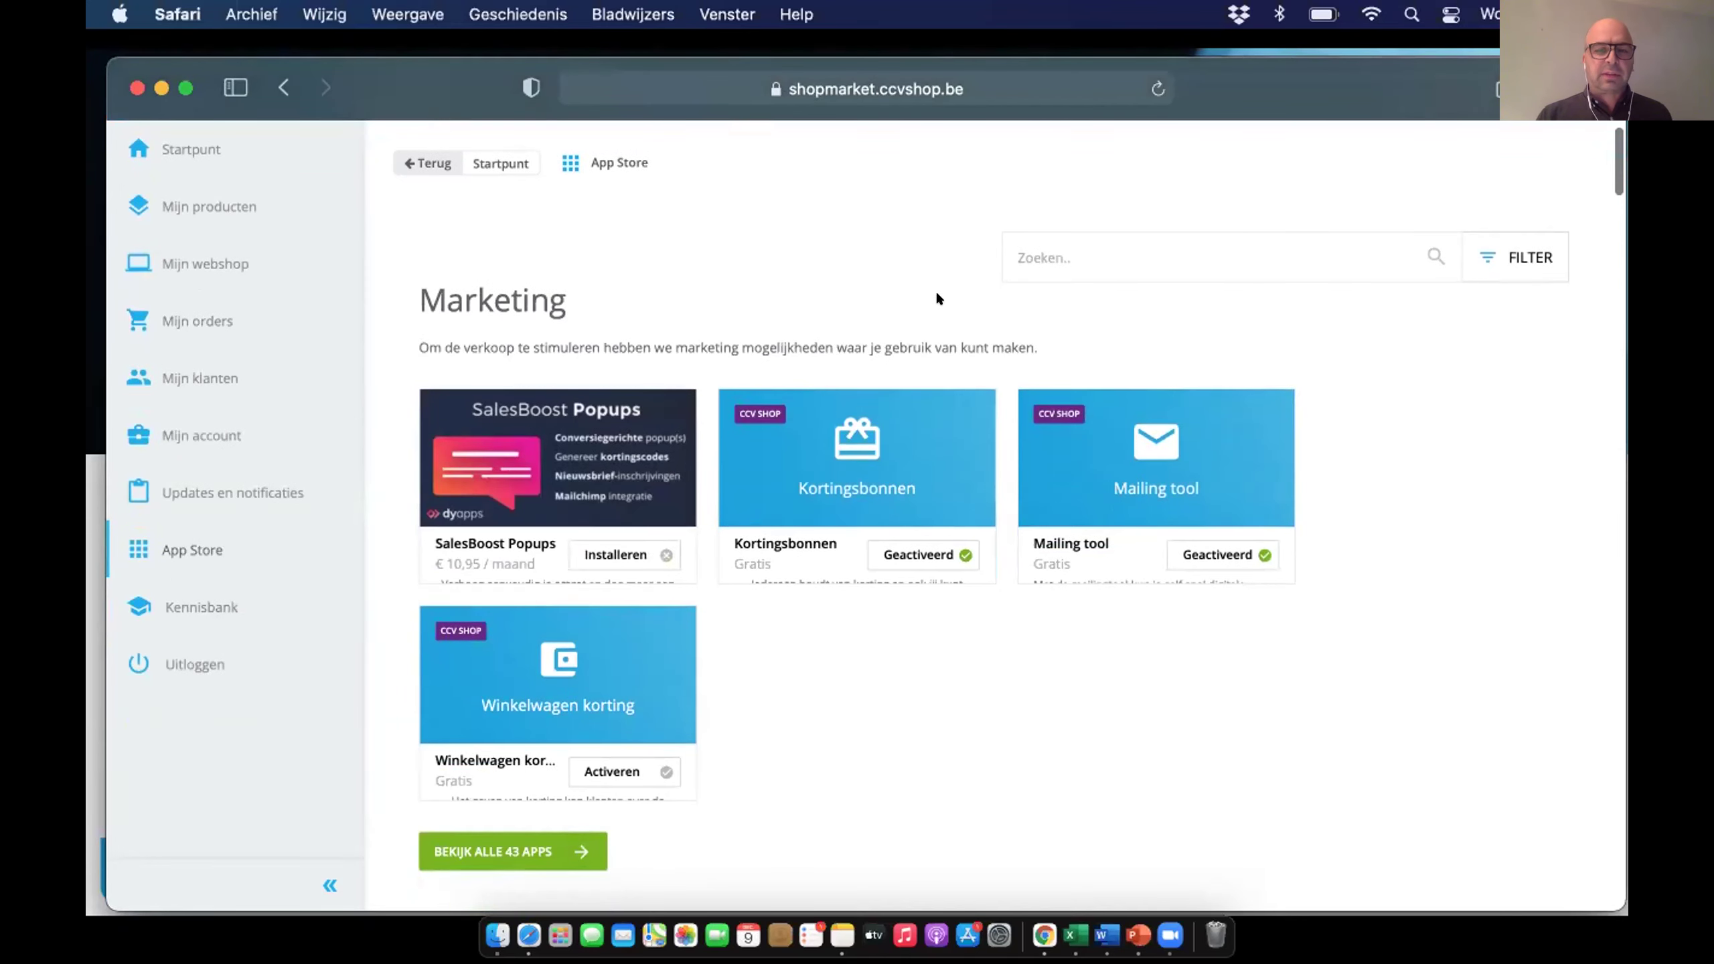
pyautogui.scroll(-5, 919, 290)
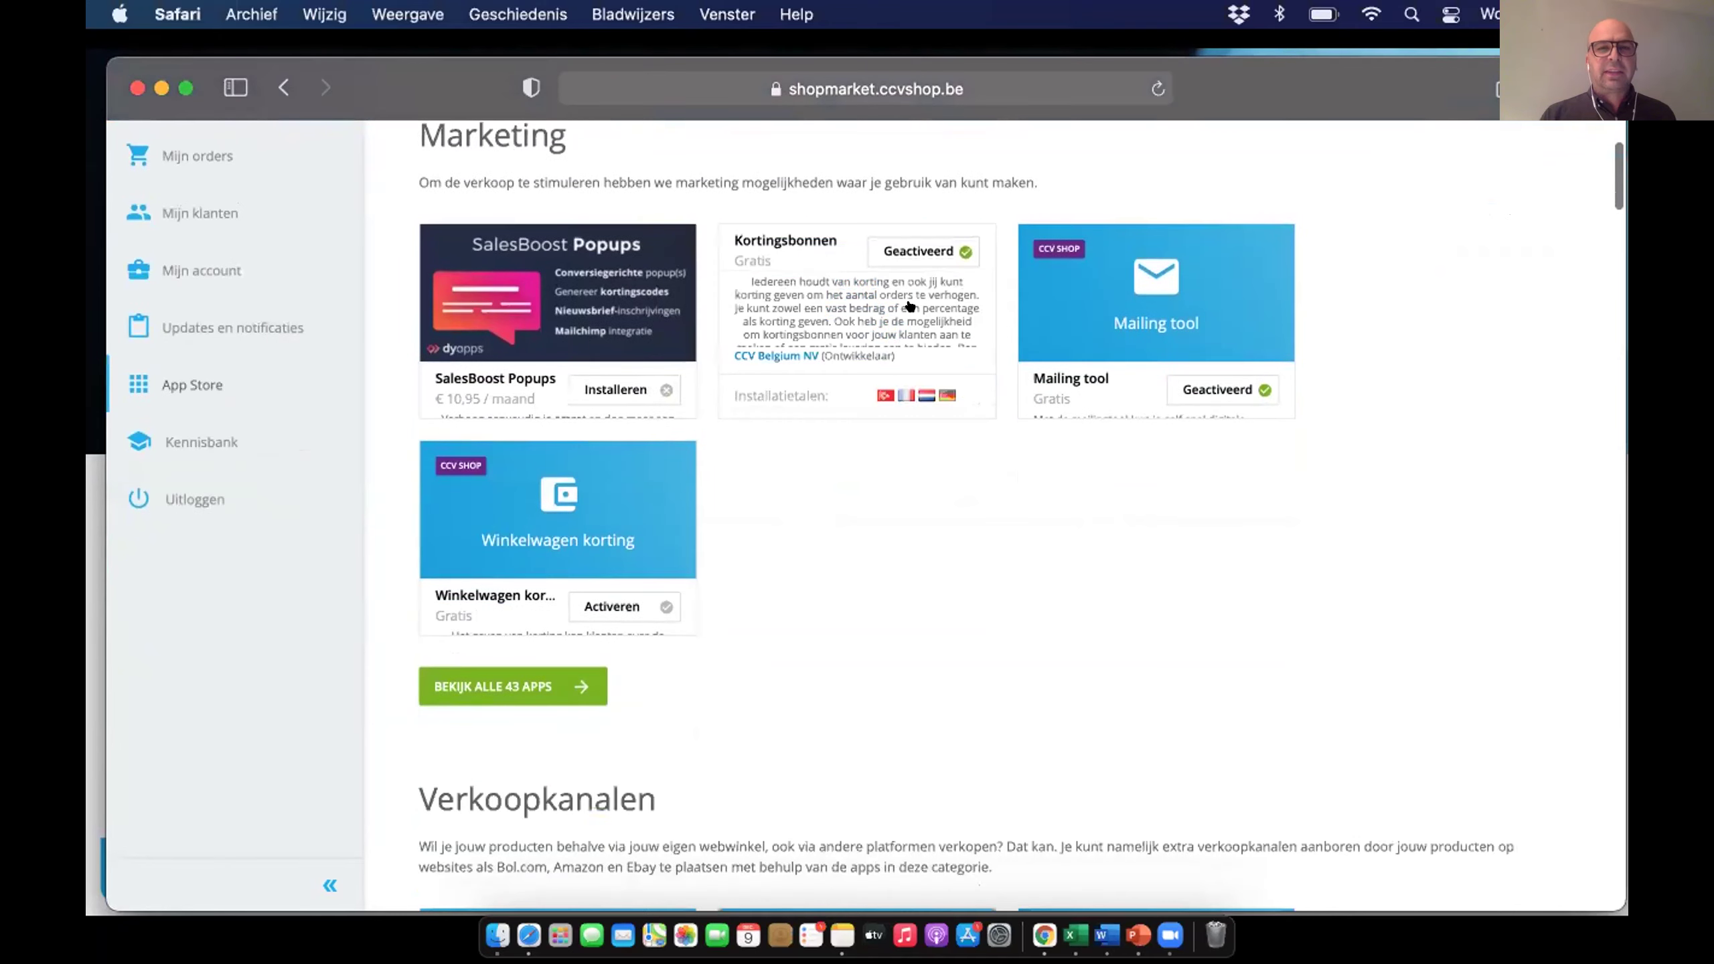
pyautogui.scroll(-7, 1133, 484)
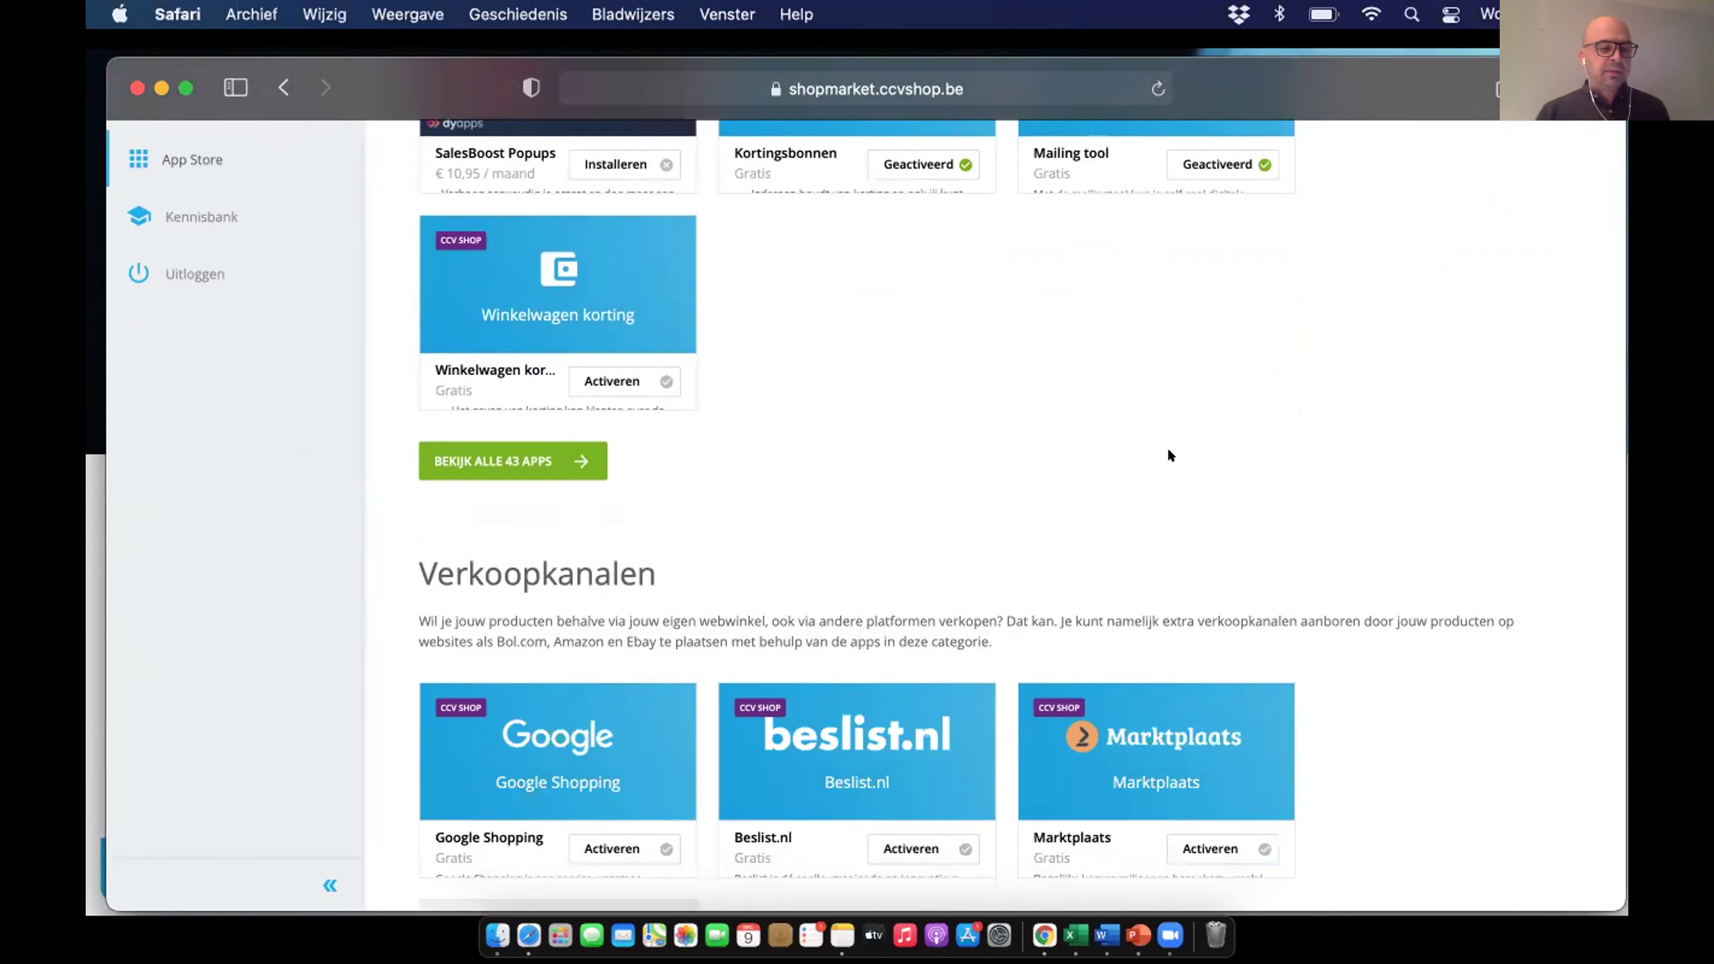
pyautogui.scroll(-1, 1168, 448)
pyautogui.scroll(8, 1168, 447)
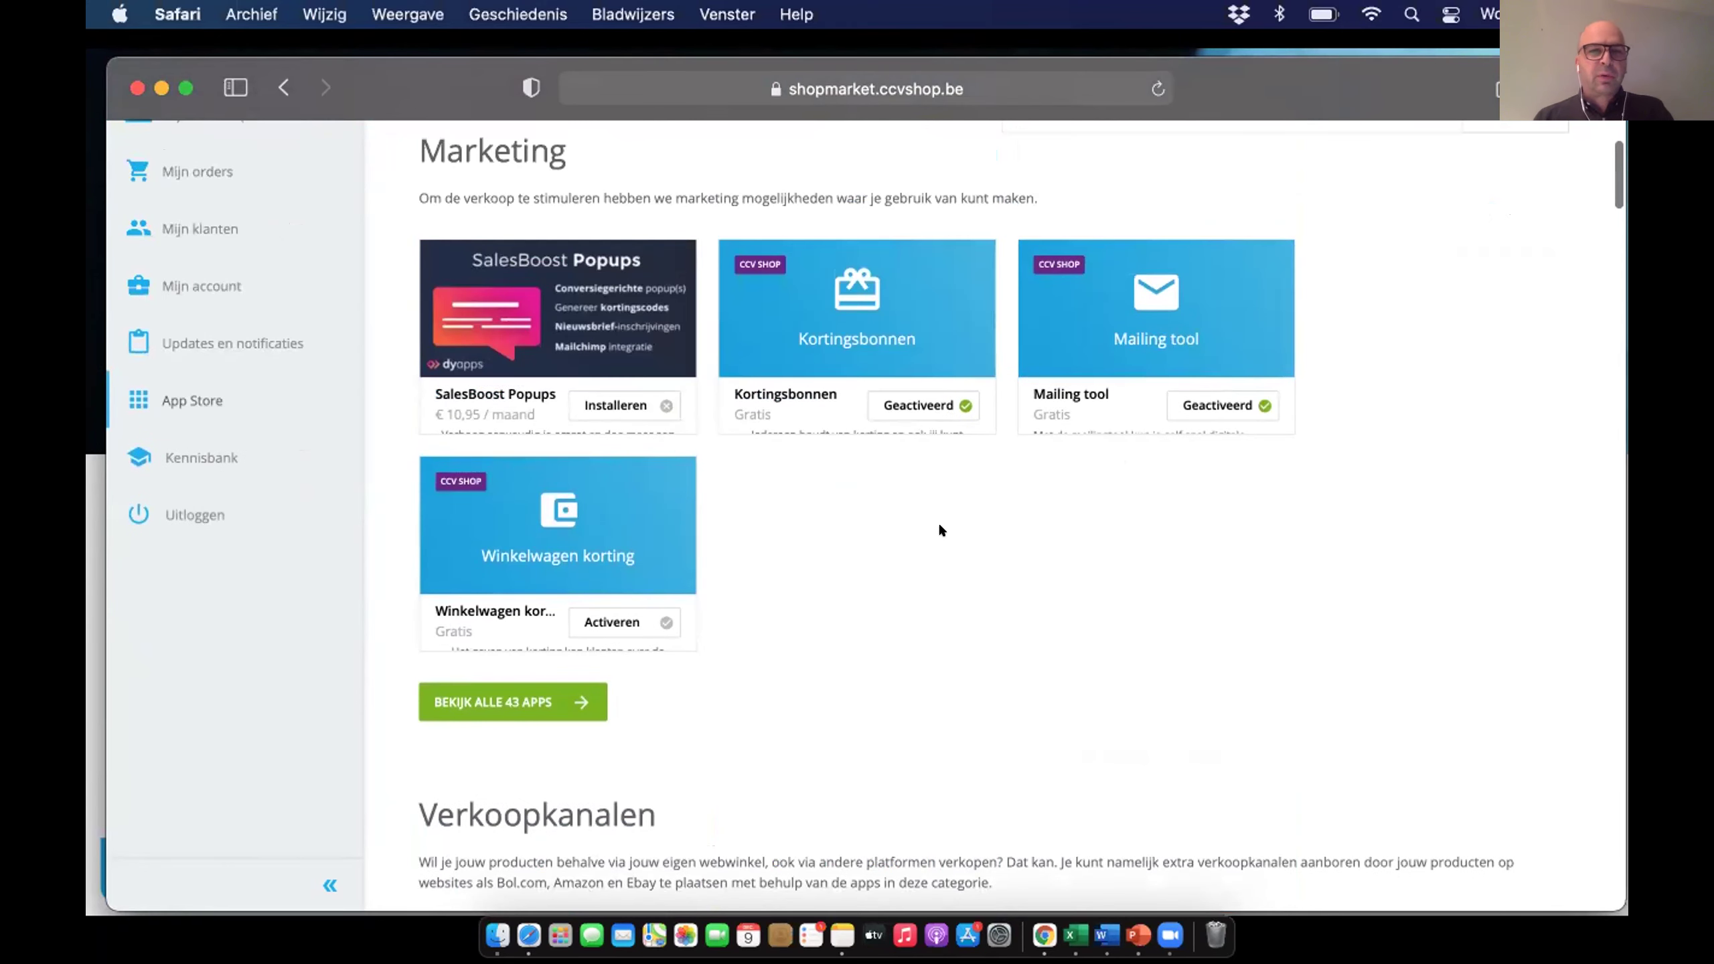
pyautogui.scroll(-6, 943, 531)
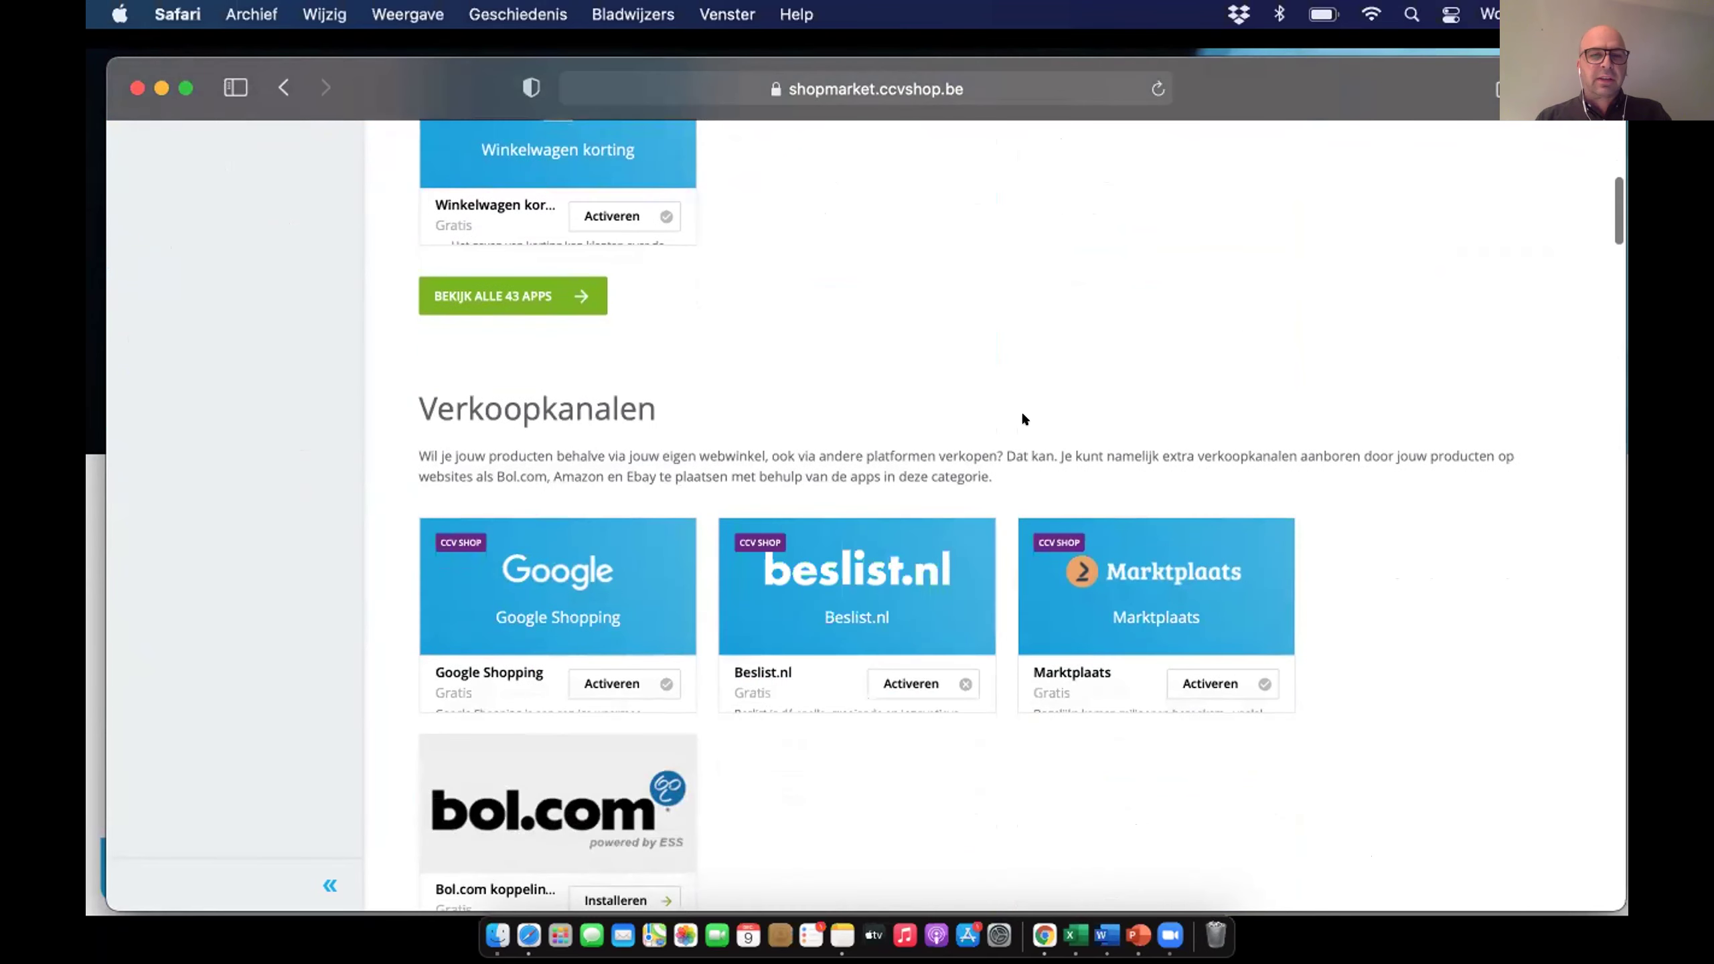
# Step: Open the full list of apps in the Verkoopkanalen category and look through the available sales channel integrations
pyautogui.scroll(-2, 1021, 413)
pyautogui.scroll(-2, 552, 772)
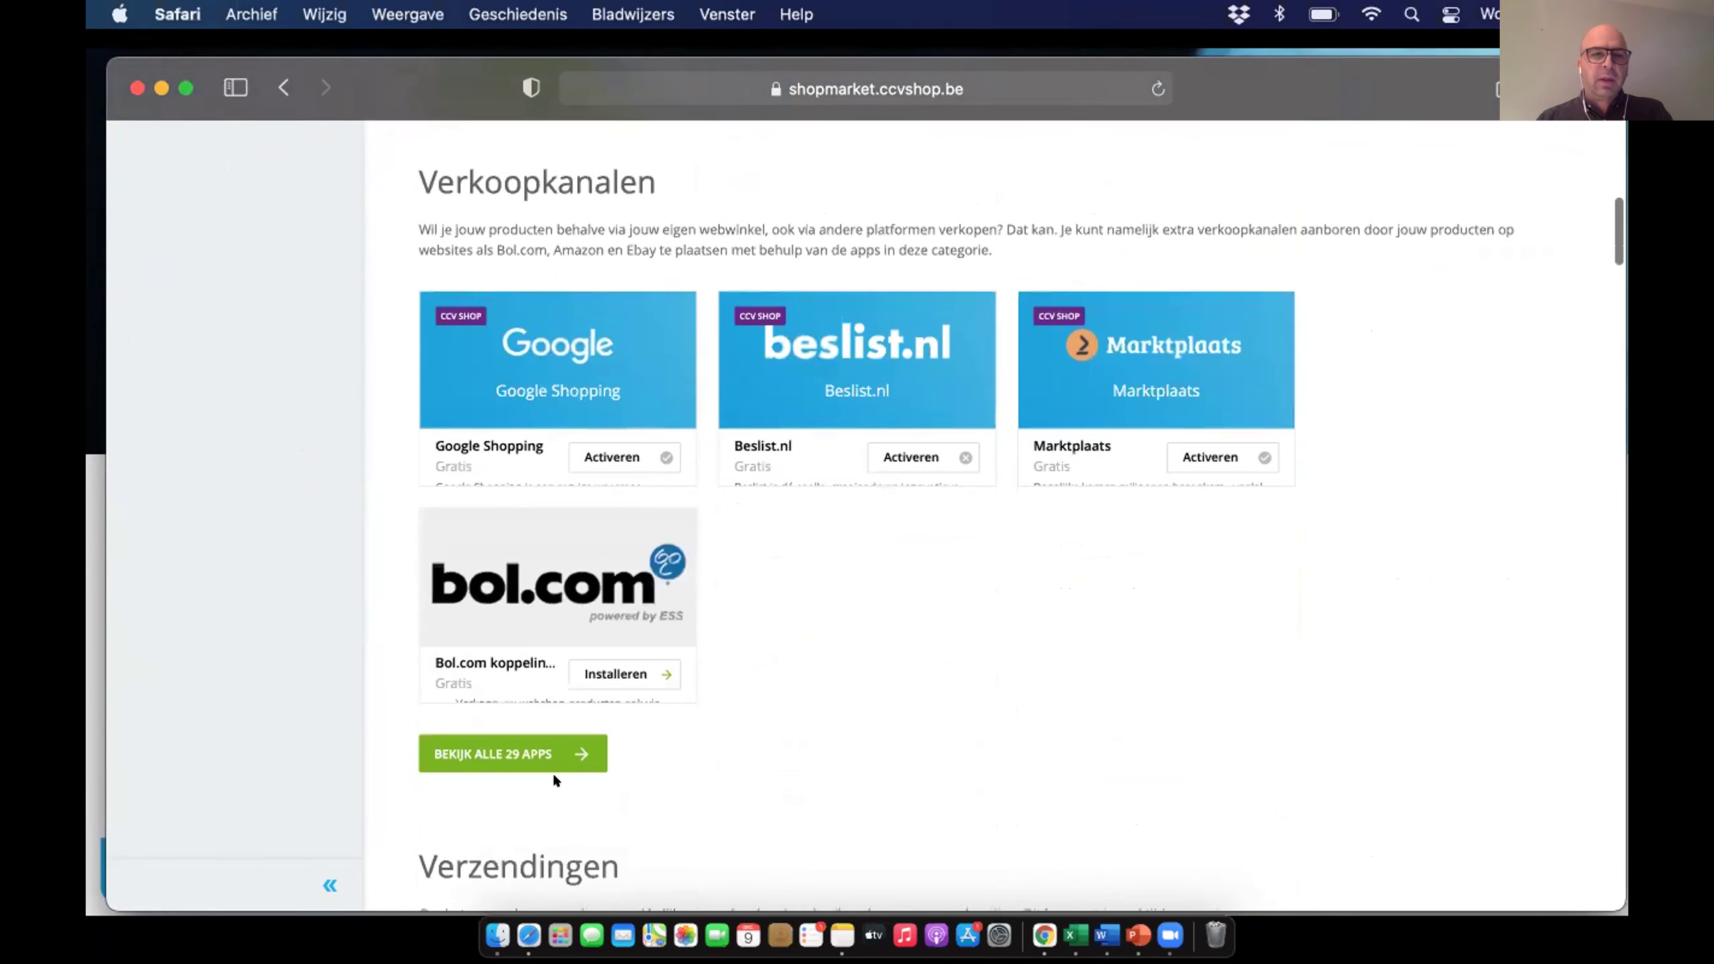
pyautogui.click(501, 743)
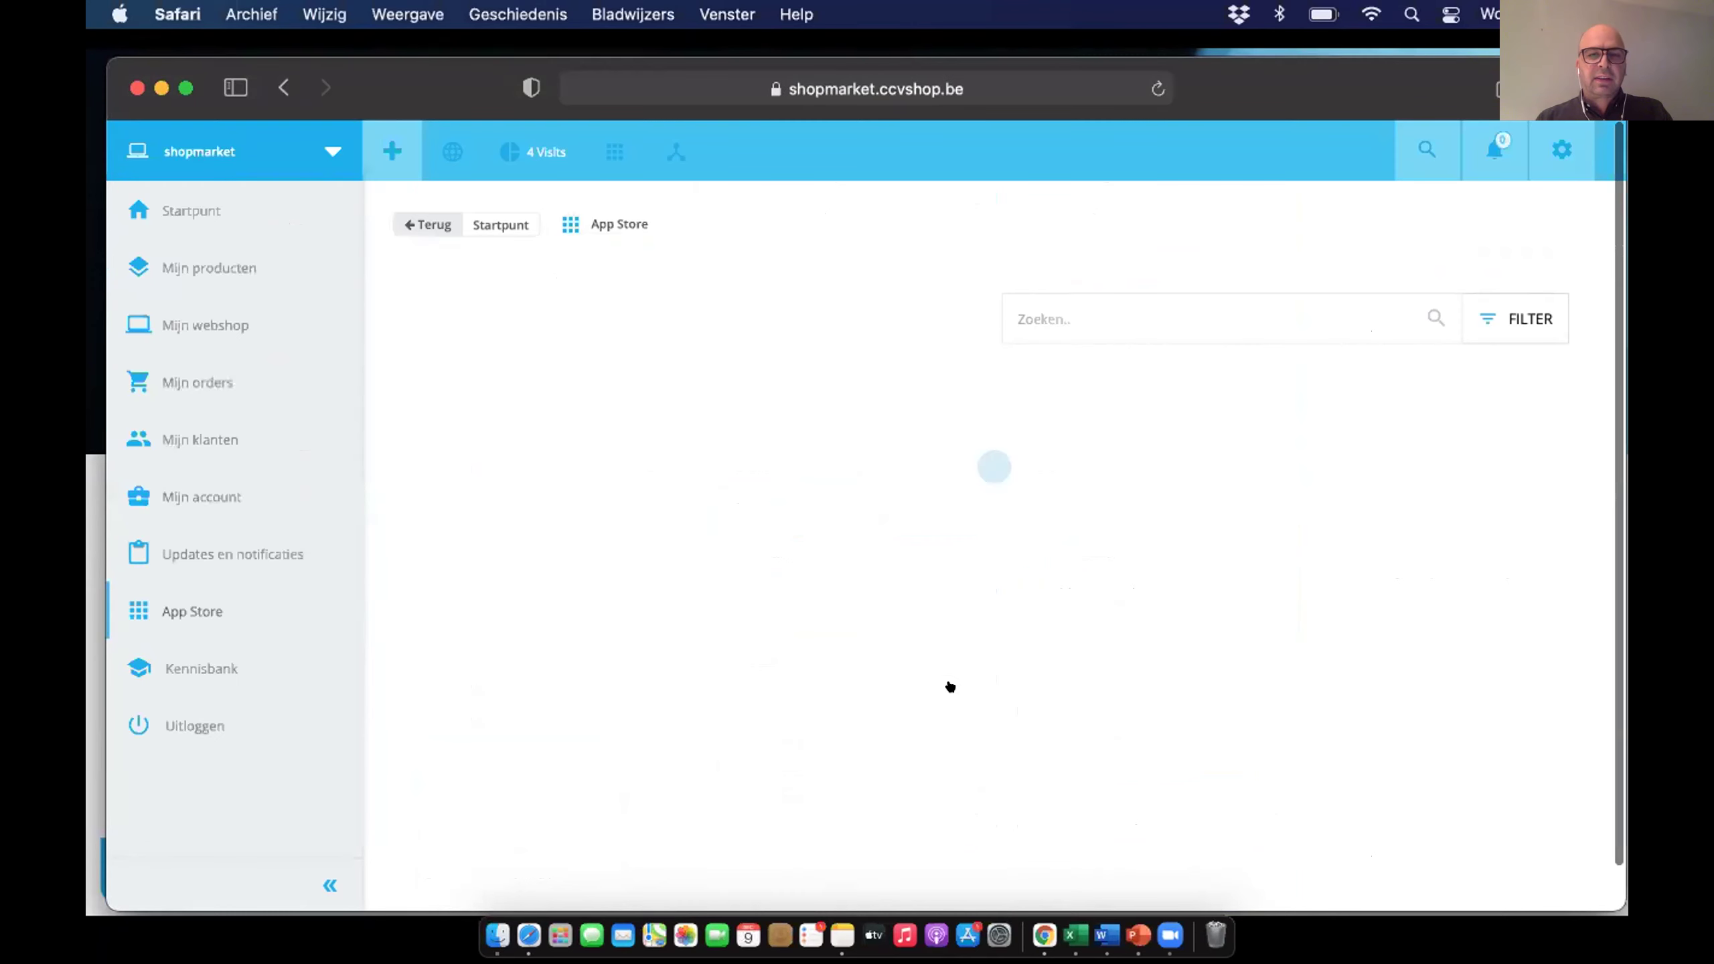
pyautogui.scroll(-5, 953, 656)
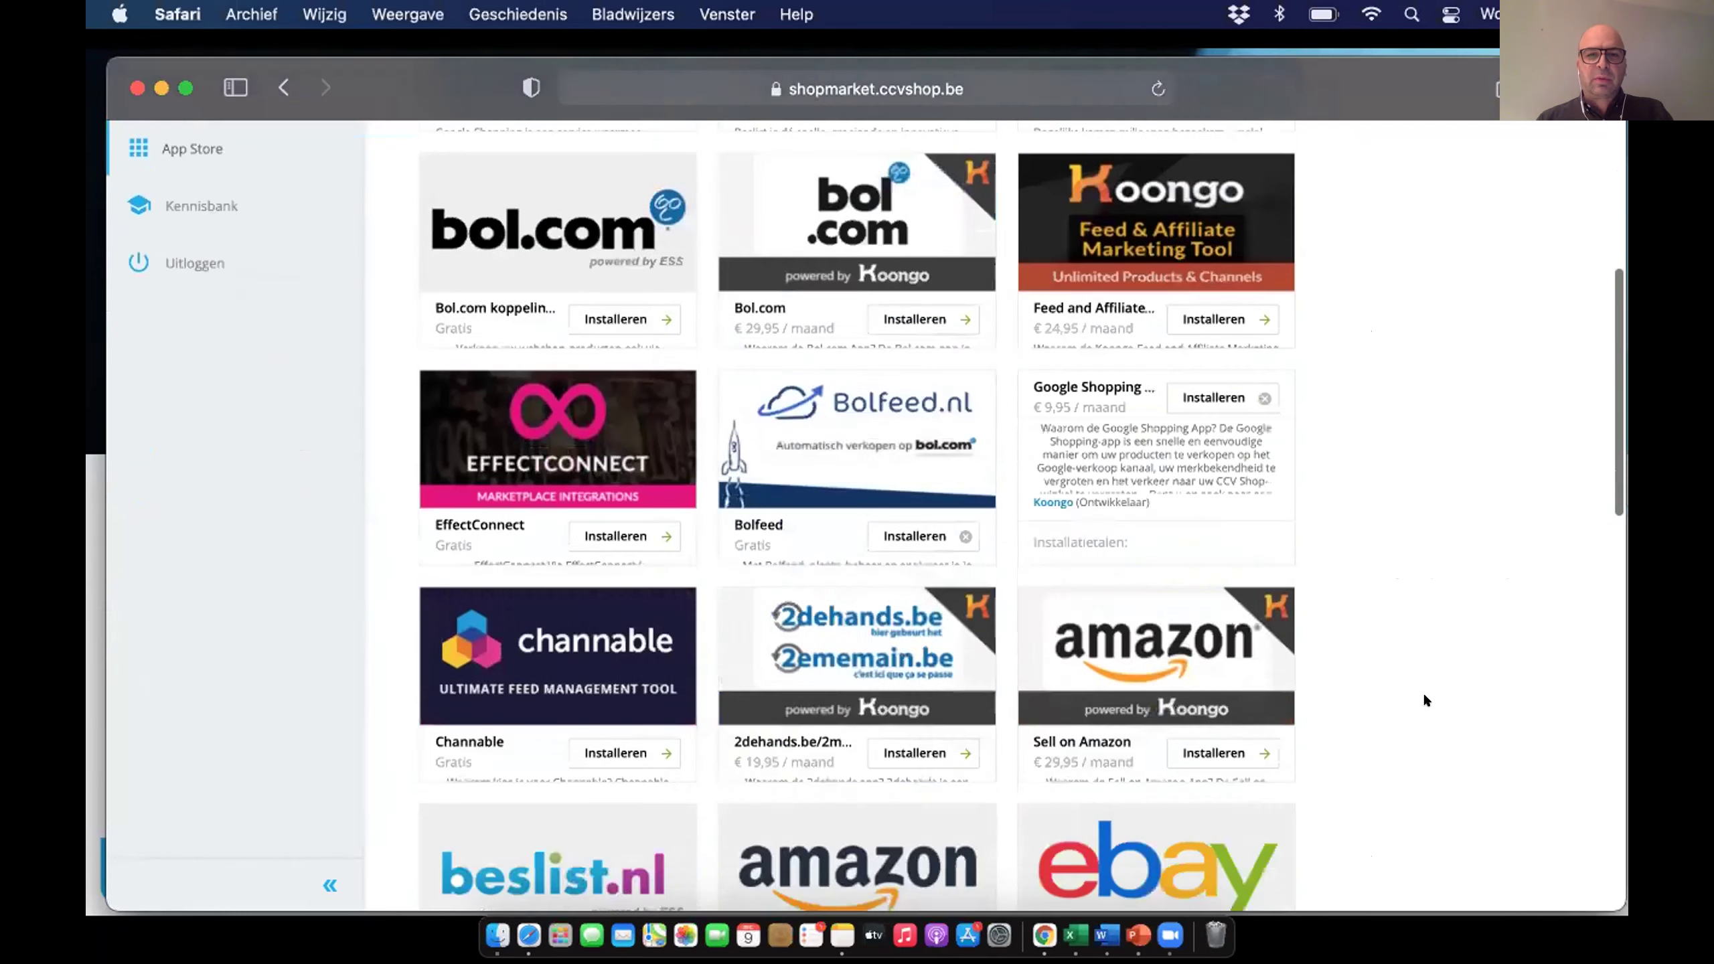
pyautogui.scroll(7, 673, 652)
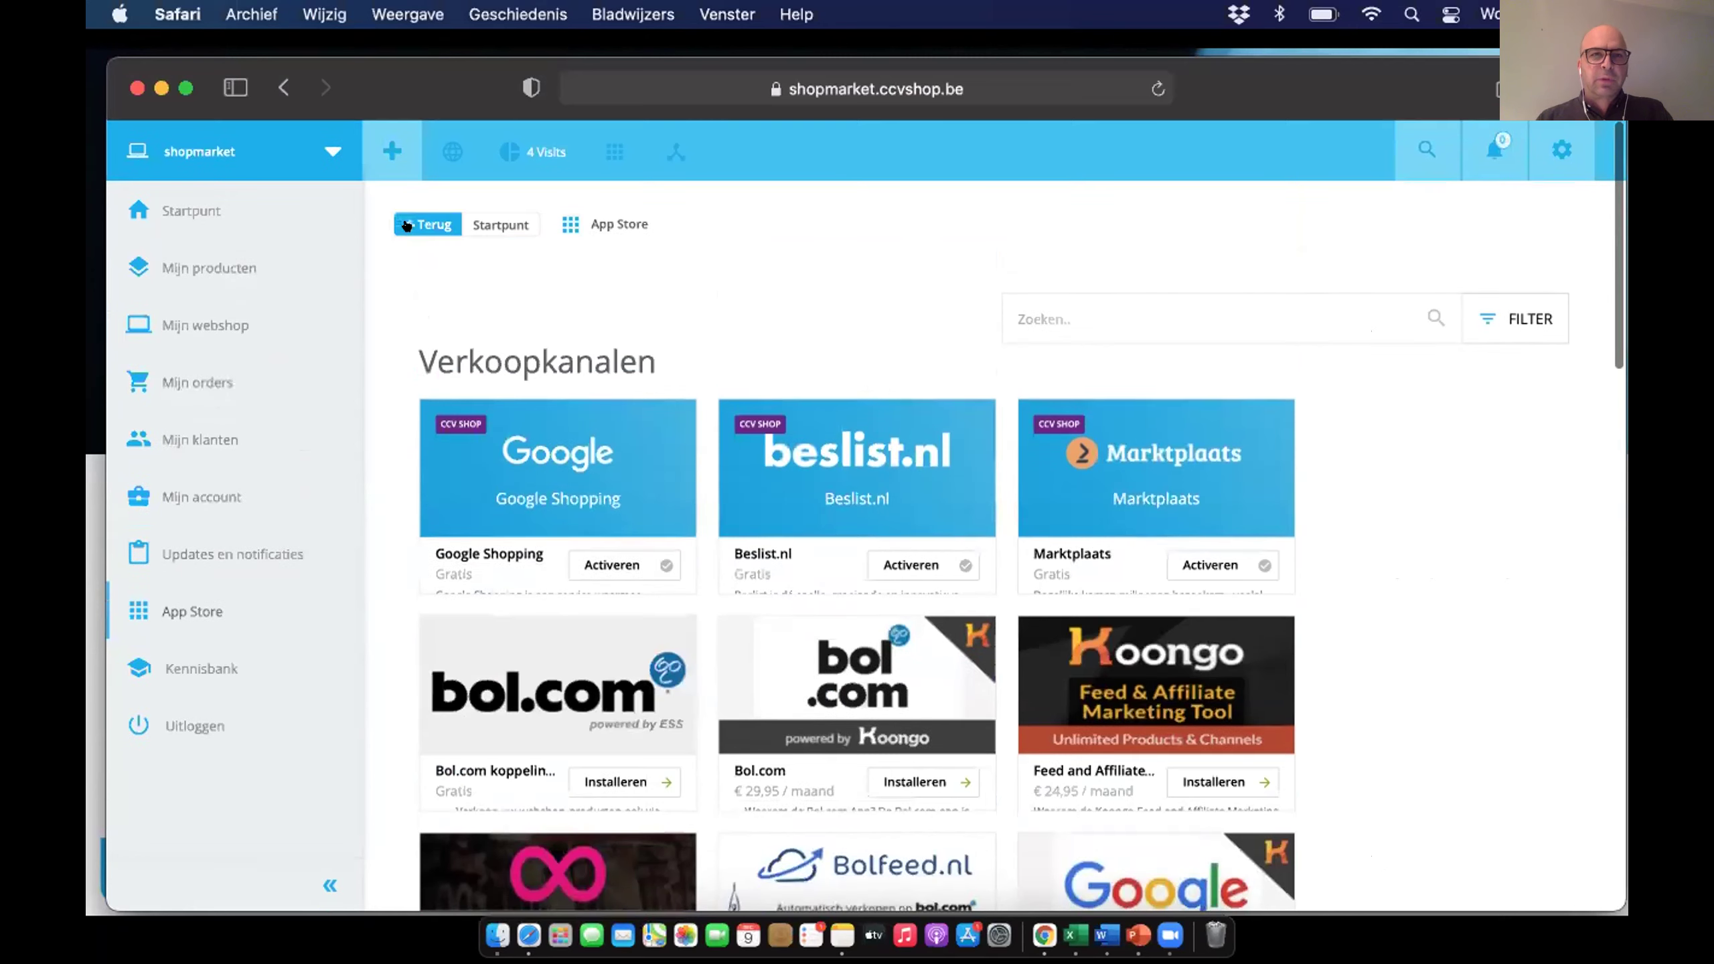
# Step: Return to the App Store overview and review the Marketing and Verkoopkanalen apps, including the Winkelwagen korting description
pyautogui.click(185, 612)
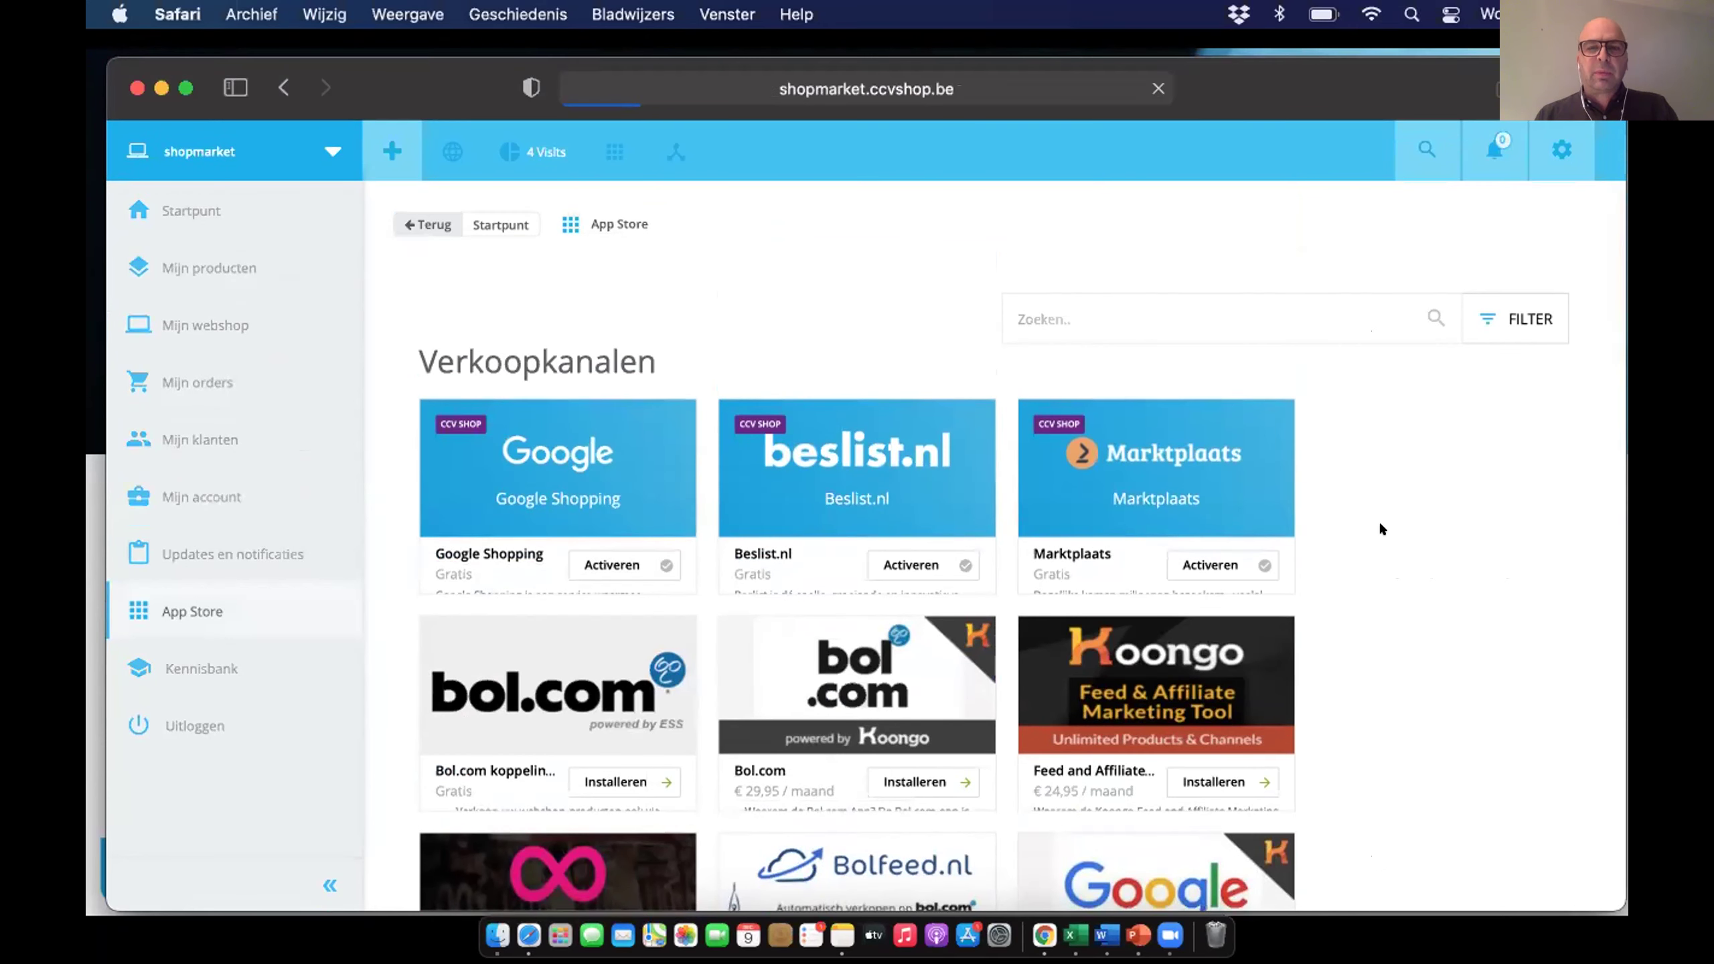
pyautogui.scroll(-3, 1385, 520)
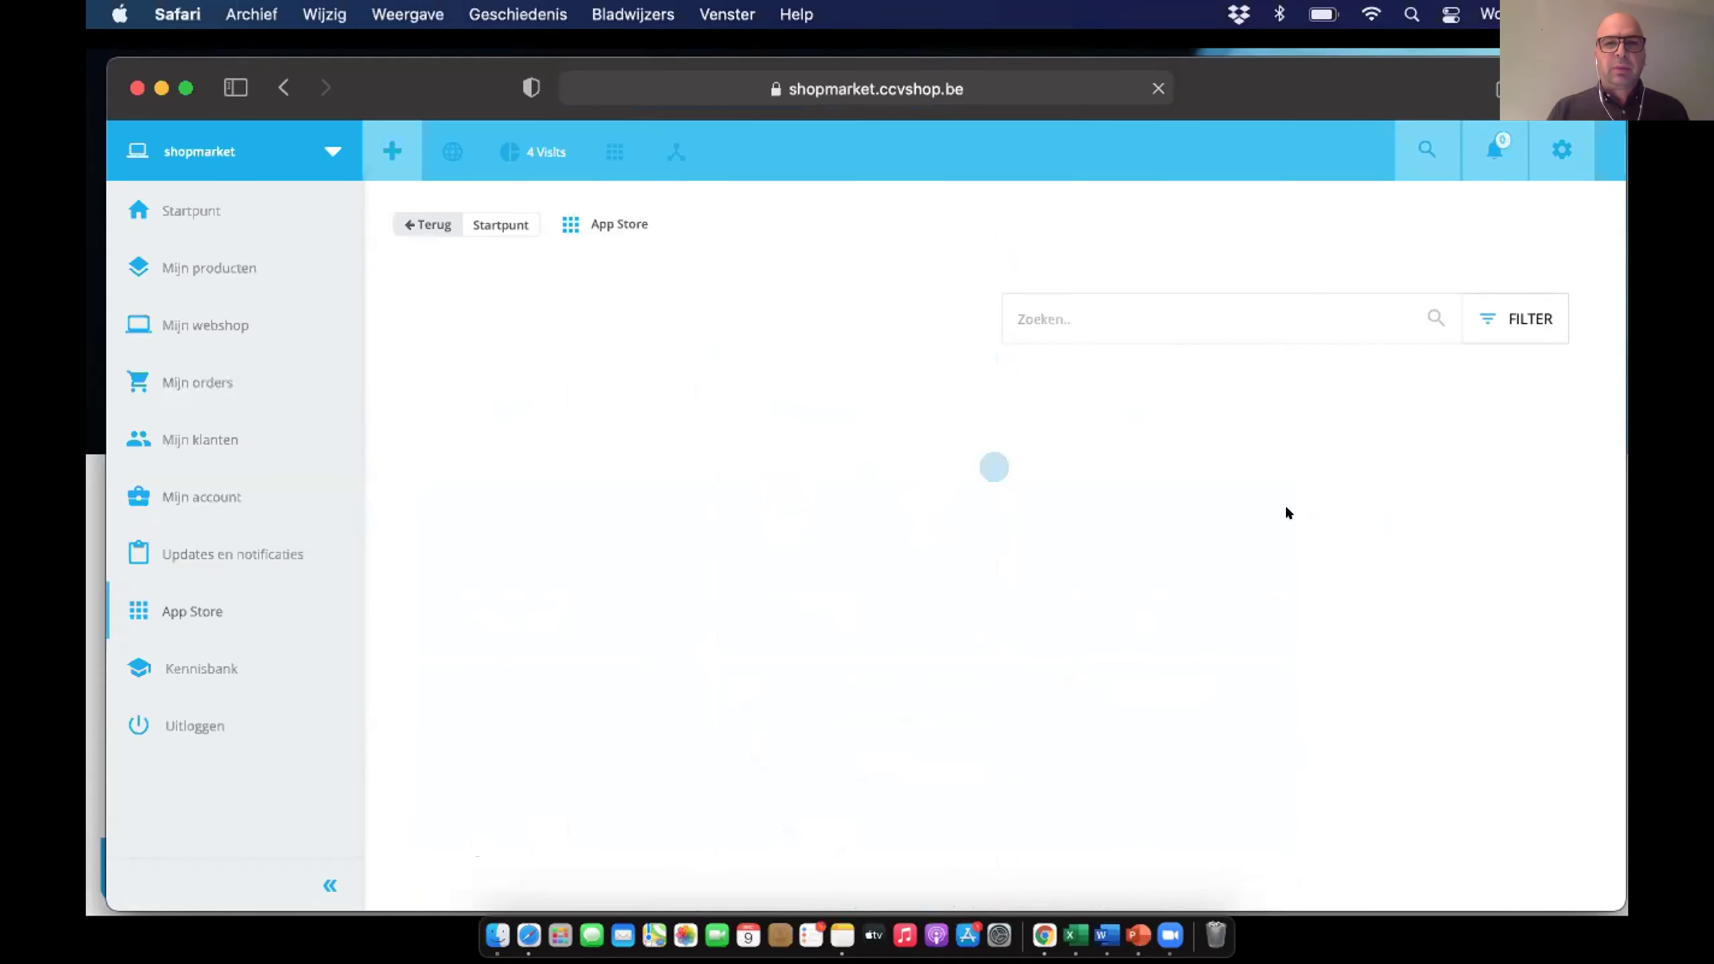
pyautogui.moveTo(1046, 476)
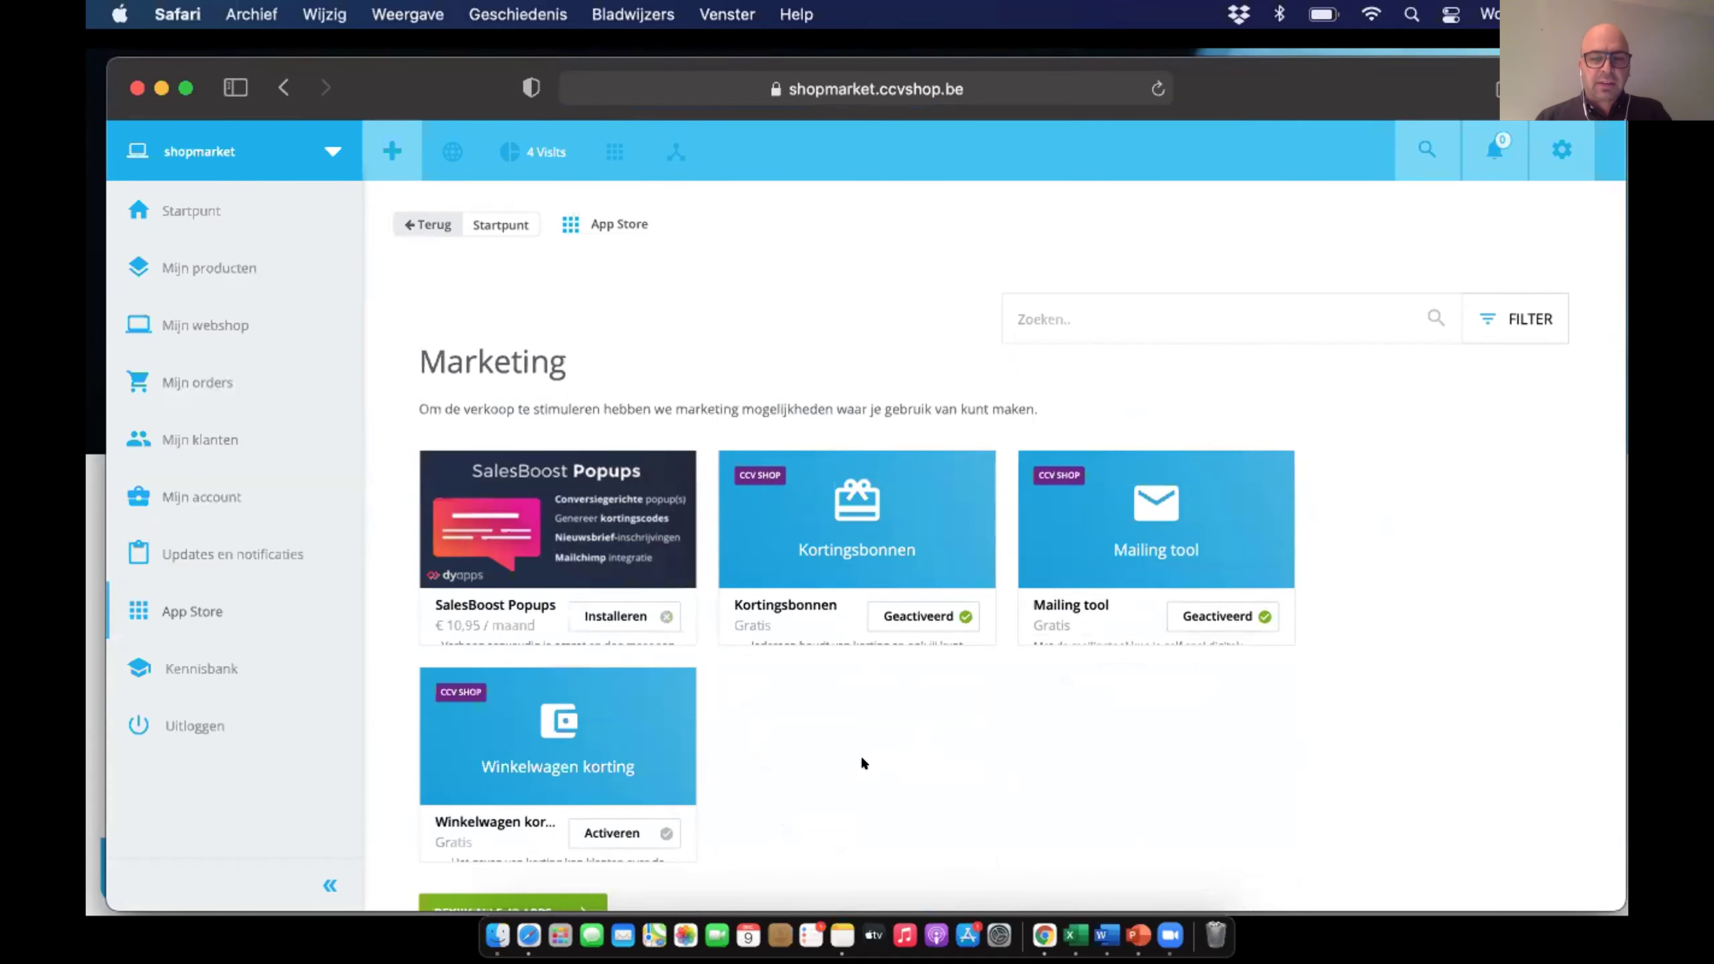
pyautogui.scroll(-3, 862, 762)
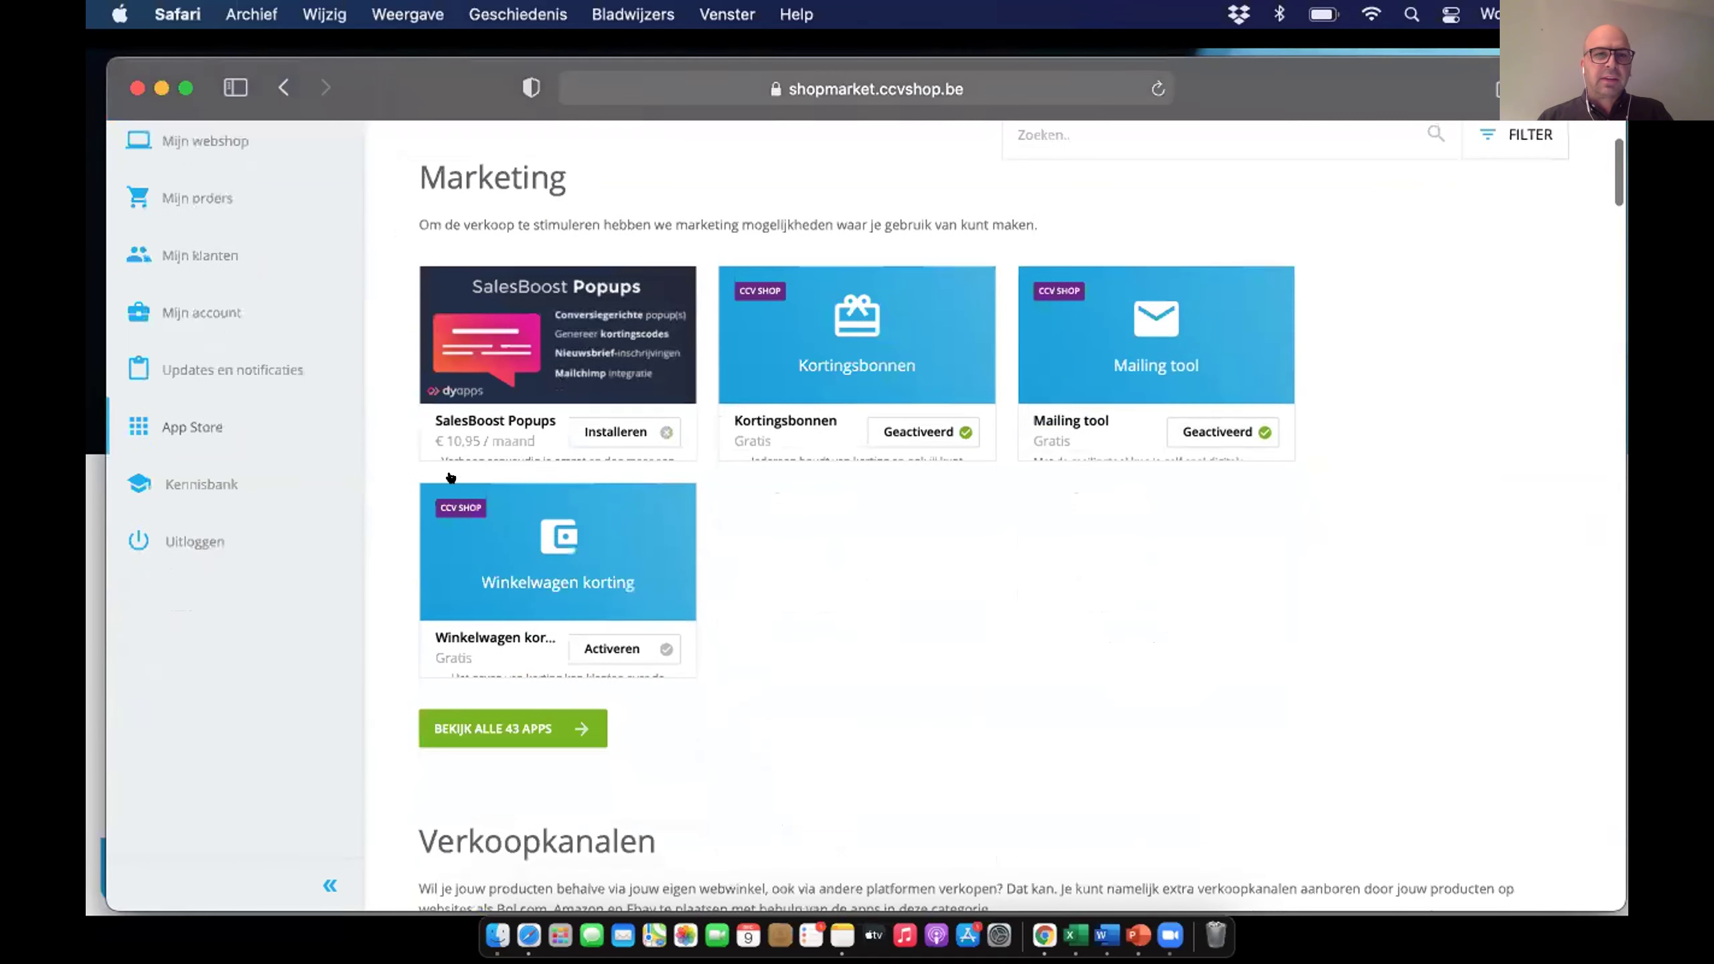
pyautogui.moveTo(689, 606)
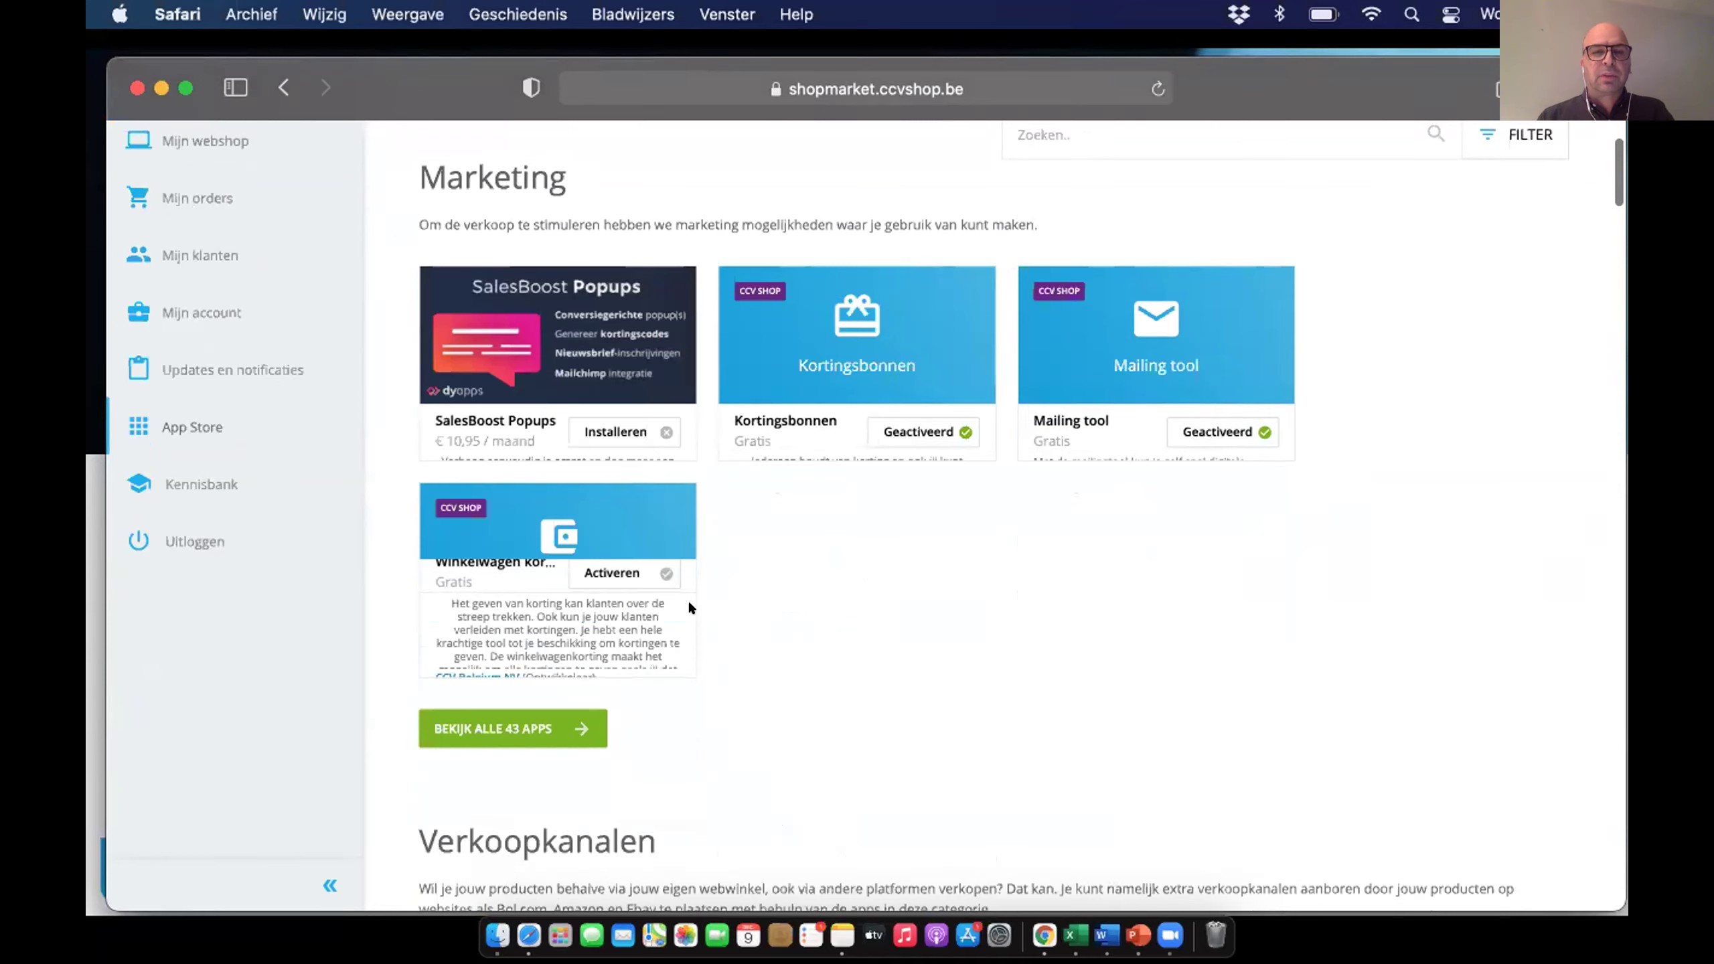
pyautogui.scroll(-9, 689, 606)
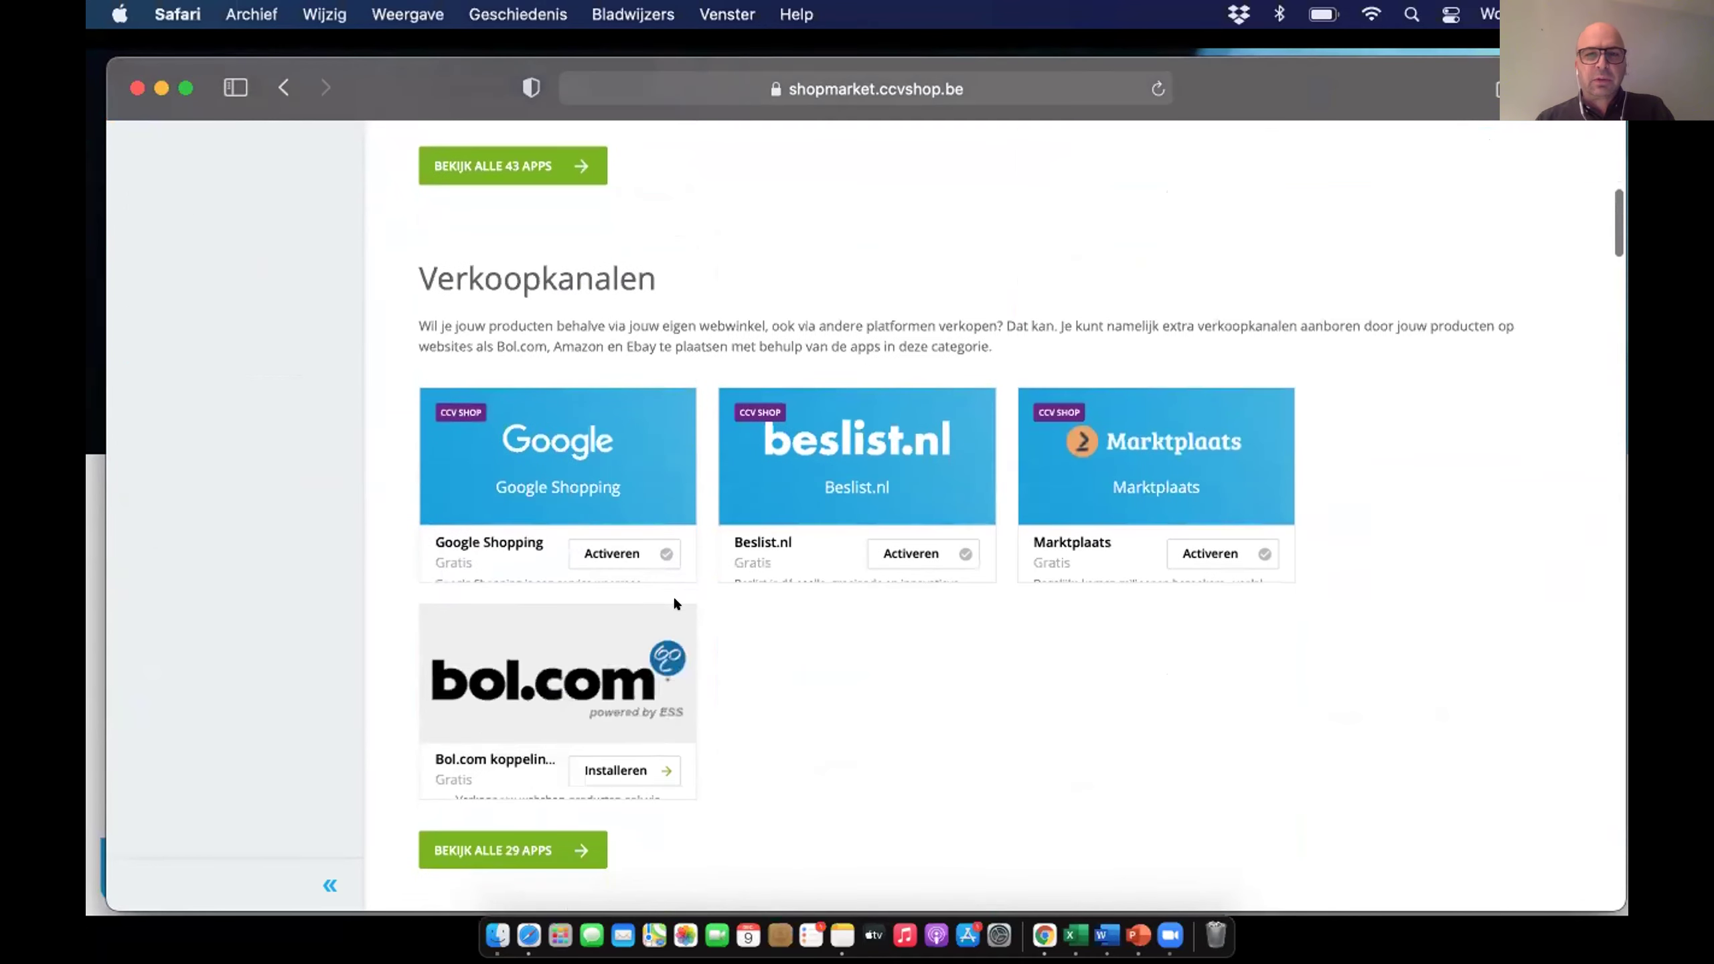
pyautogui.scroll(5, 676, 604)
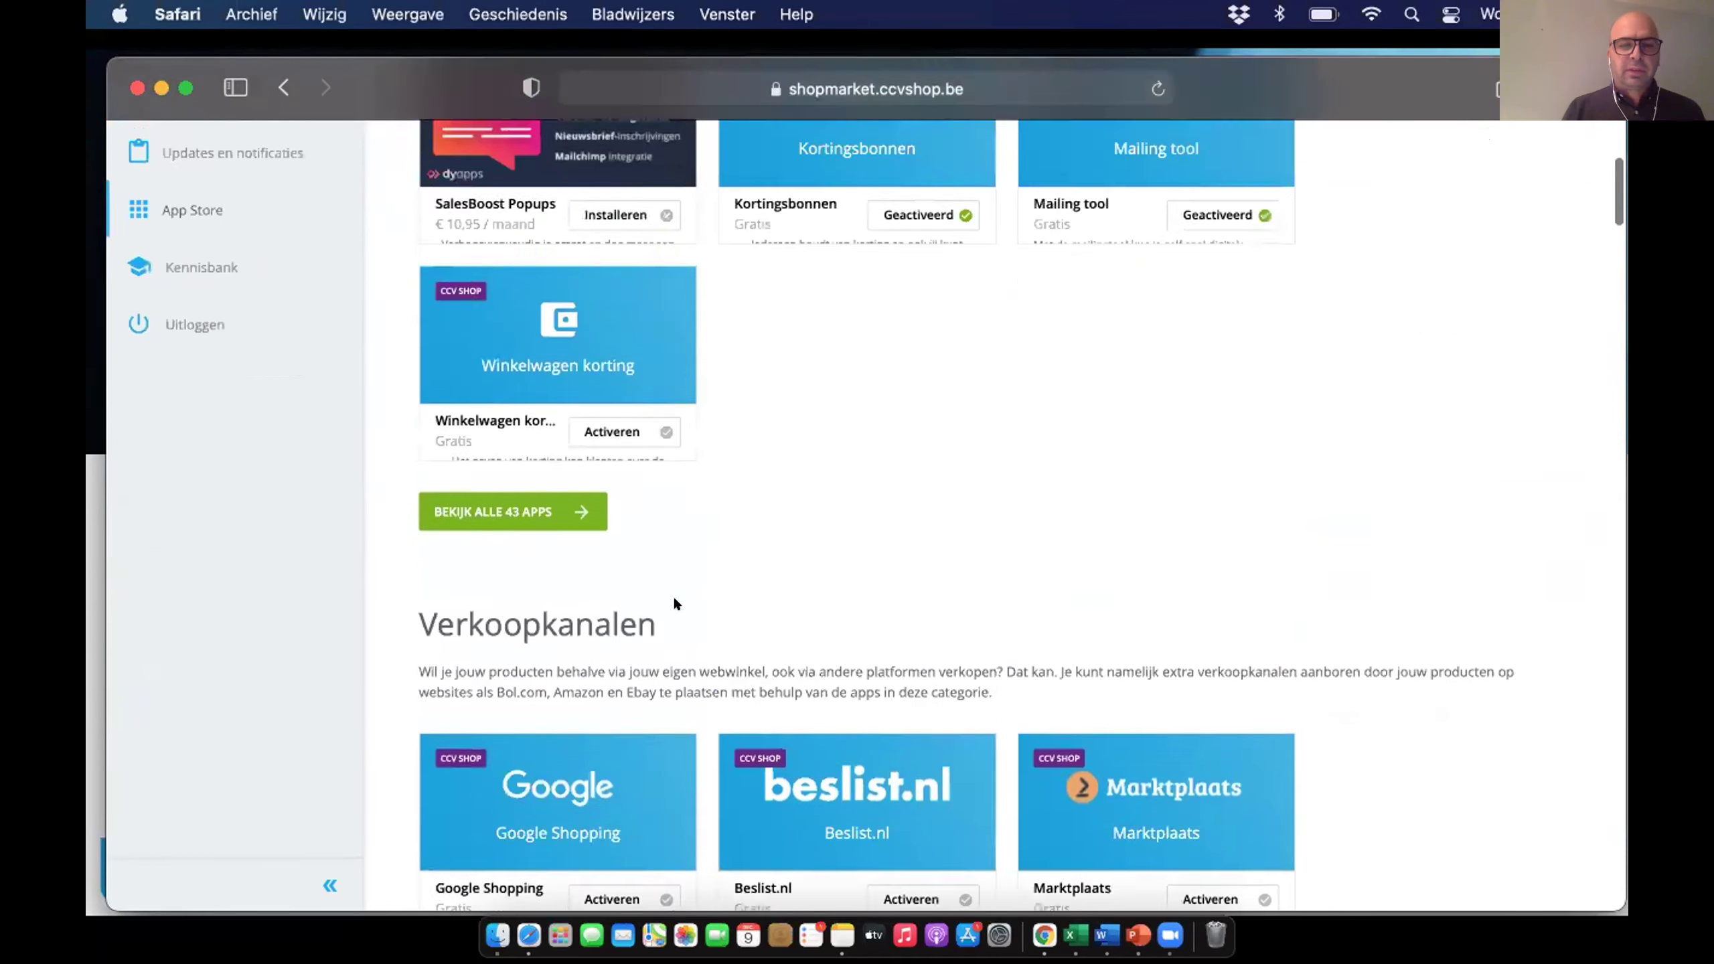
pyautogui.scroll(3, 676, 603)
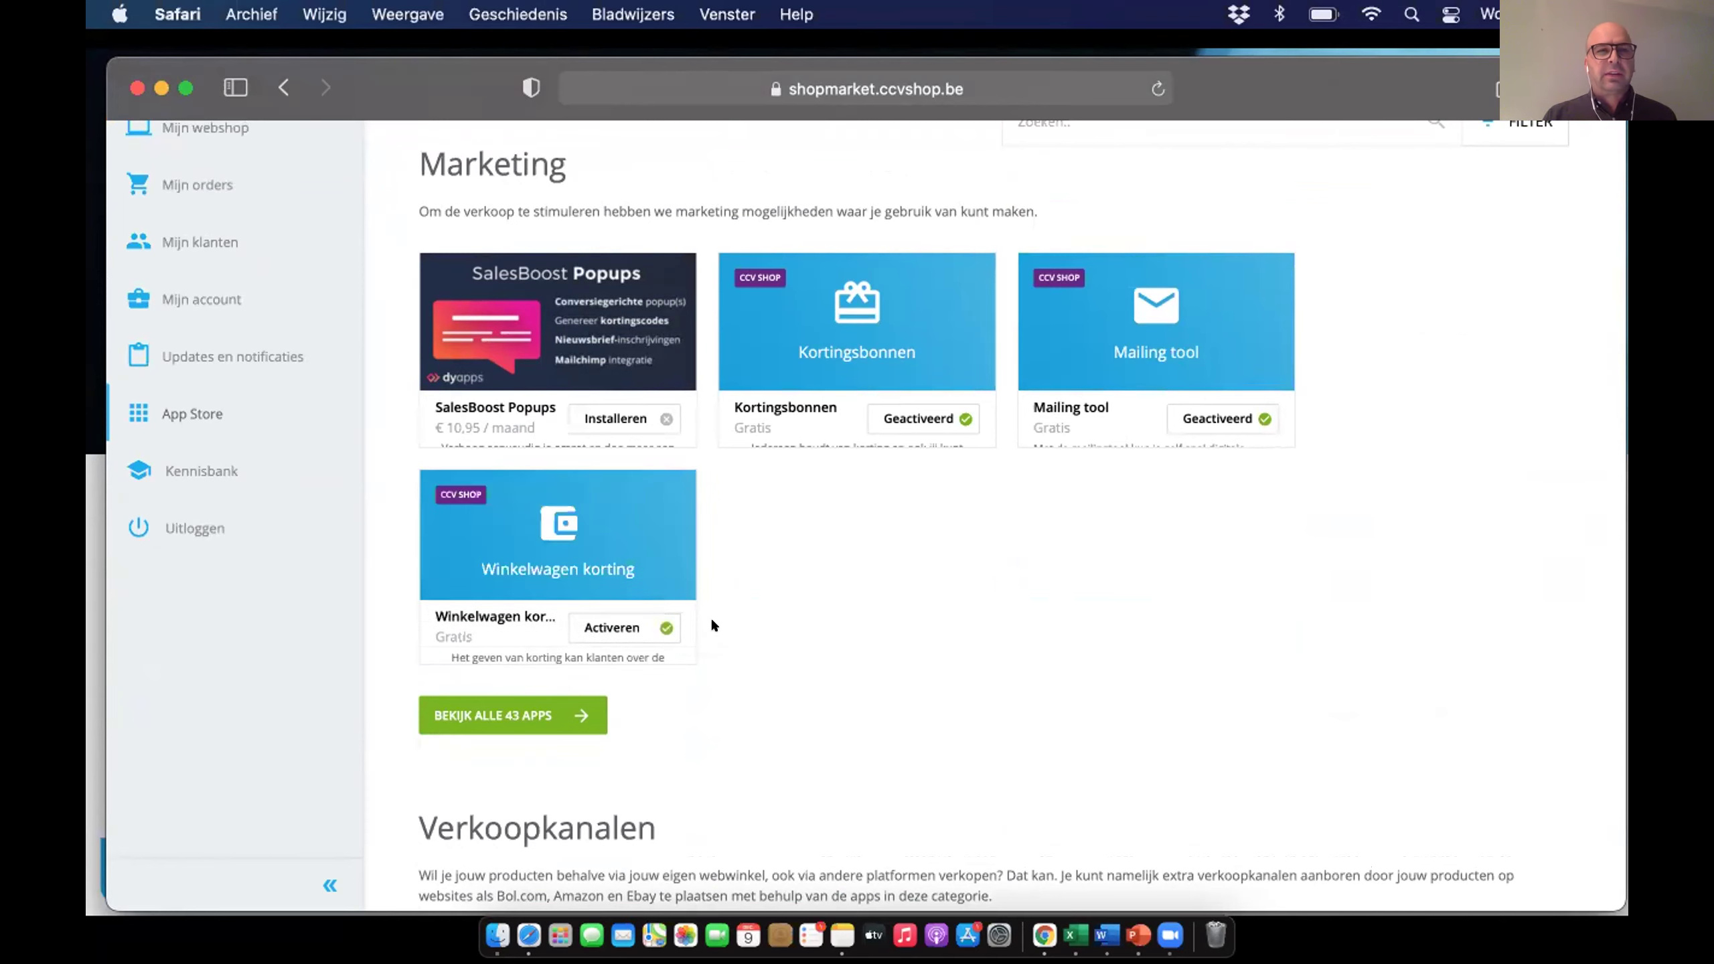
pyautogui.scroll(3, 212, 498)
pyautogui.scroll(2, 212, 498)
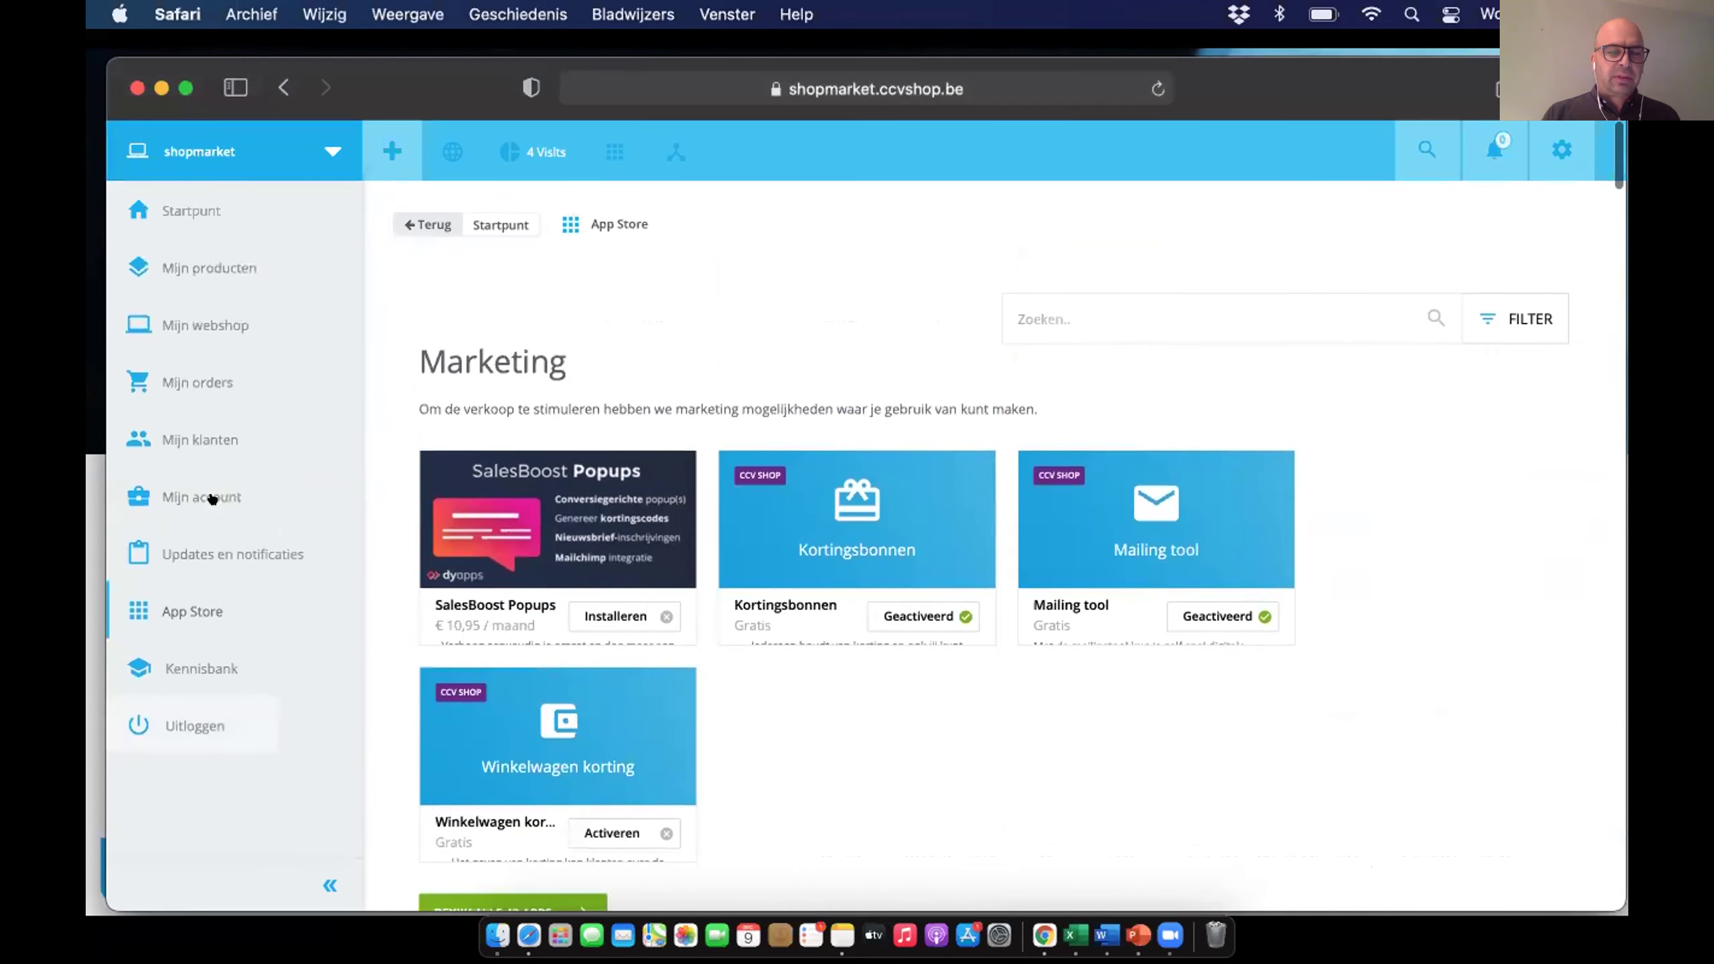
pyautogui.scroll(1, 221, 554)
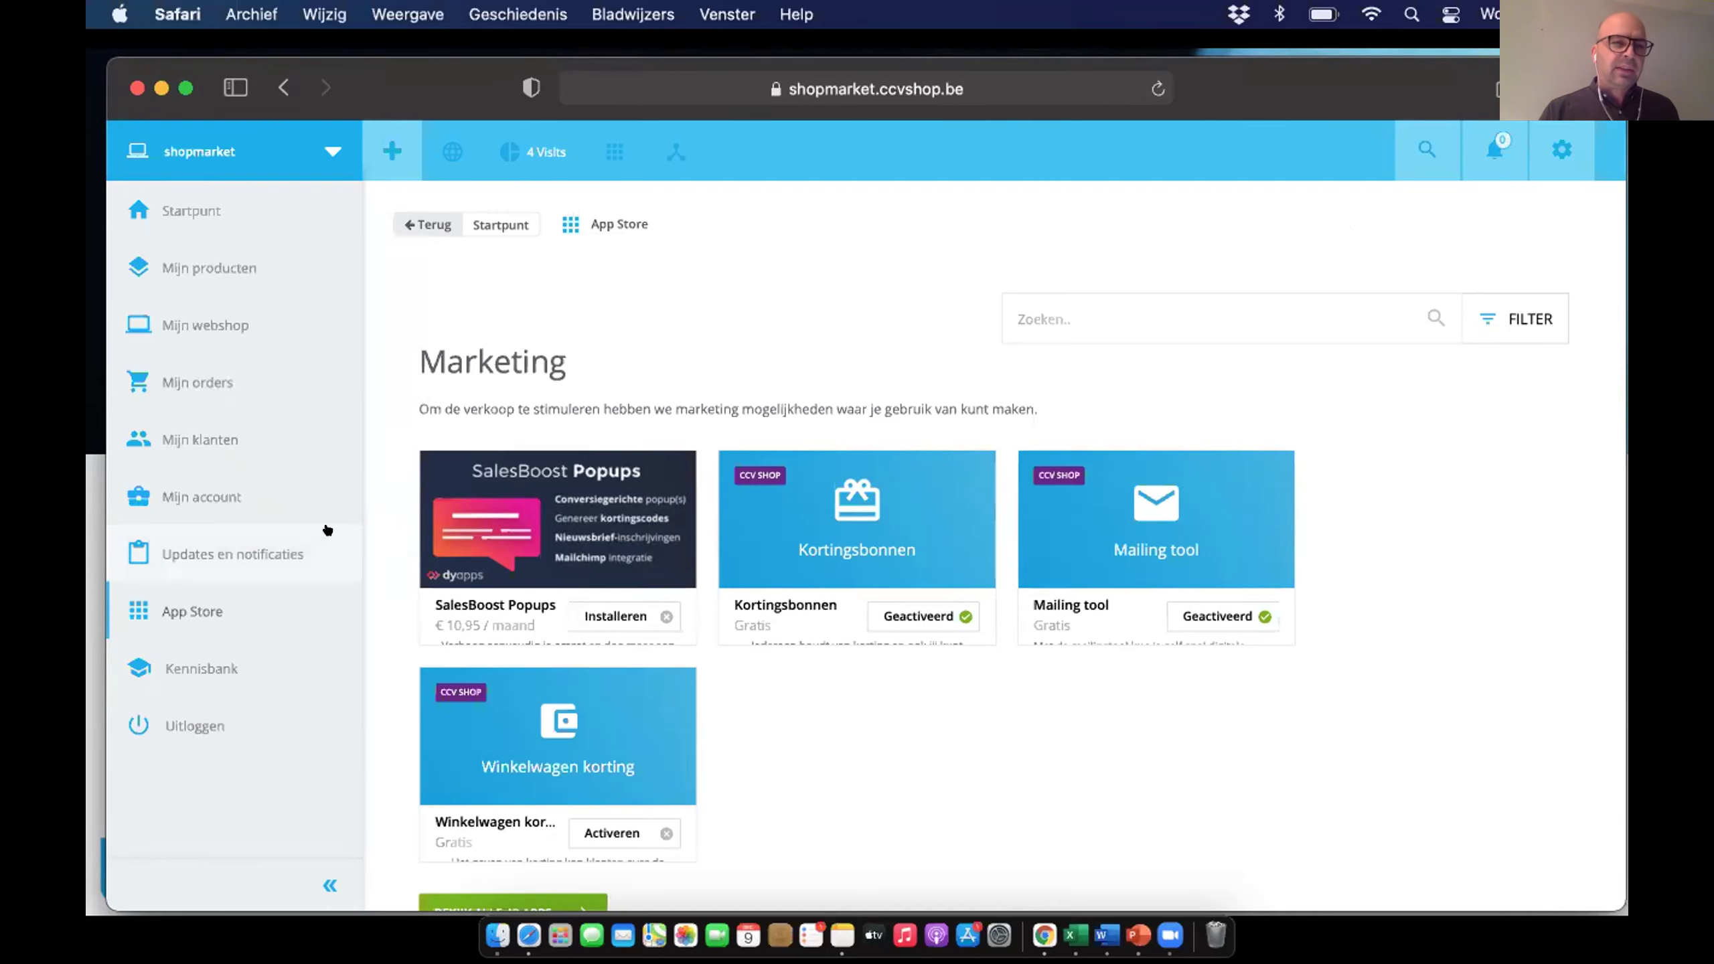
# Step: Open the Kennisbank, search it for "korting" and open the suggested Kortingsbonnen article
pyautogui.click(174, 663)
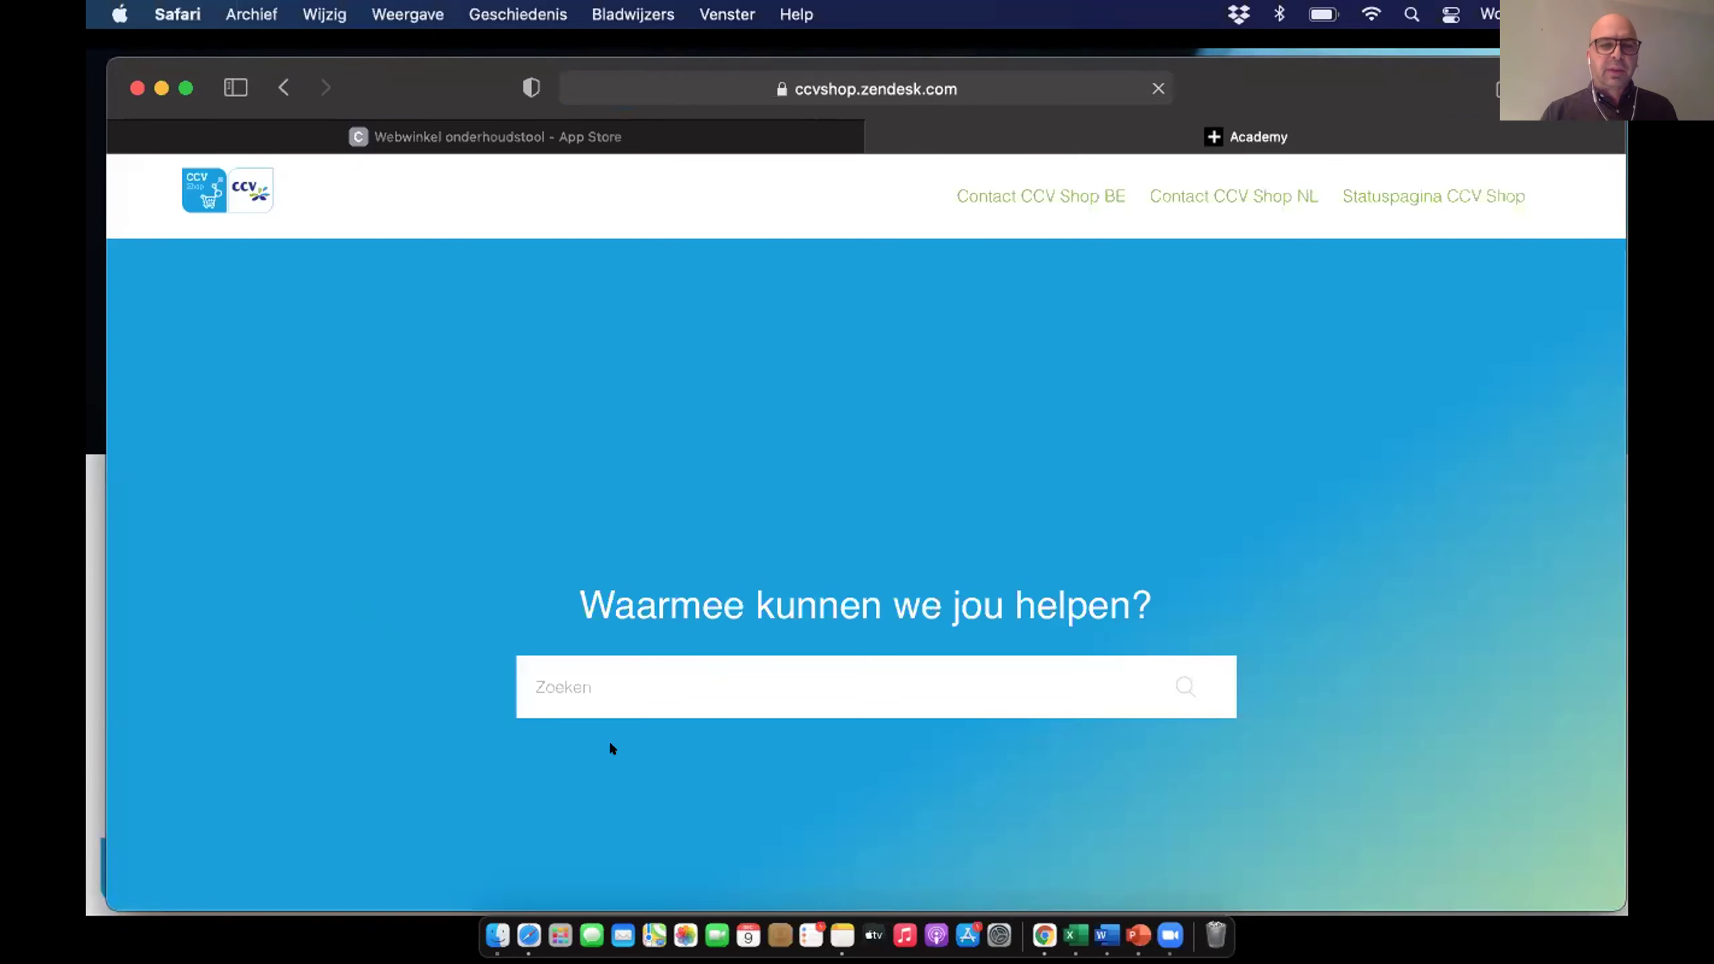
pyautogui.click(628, 701)
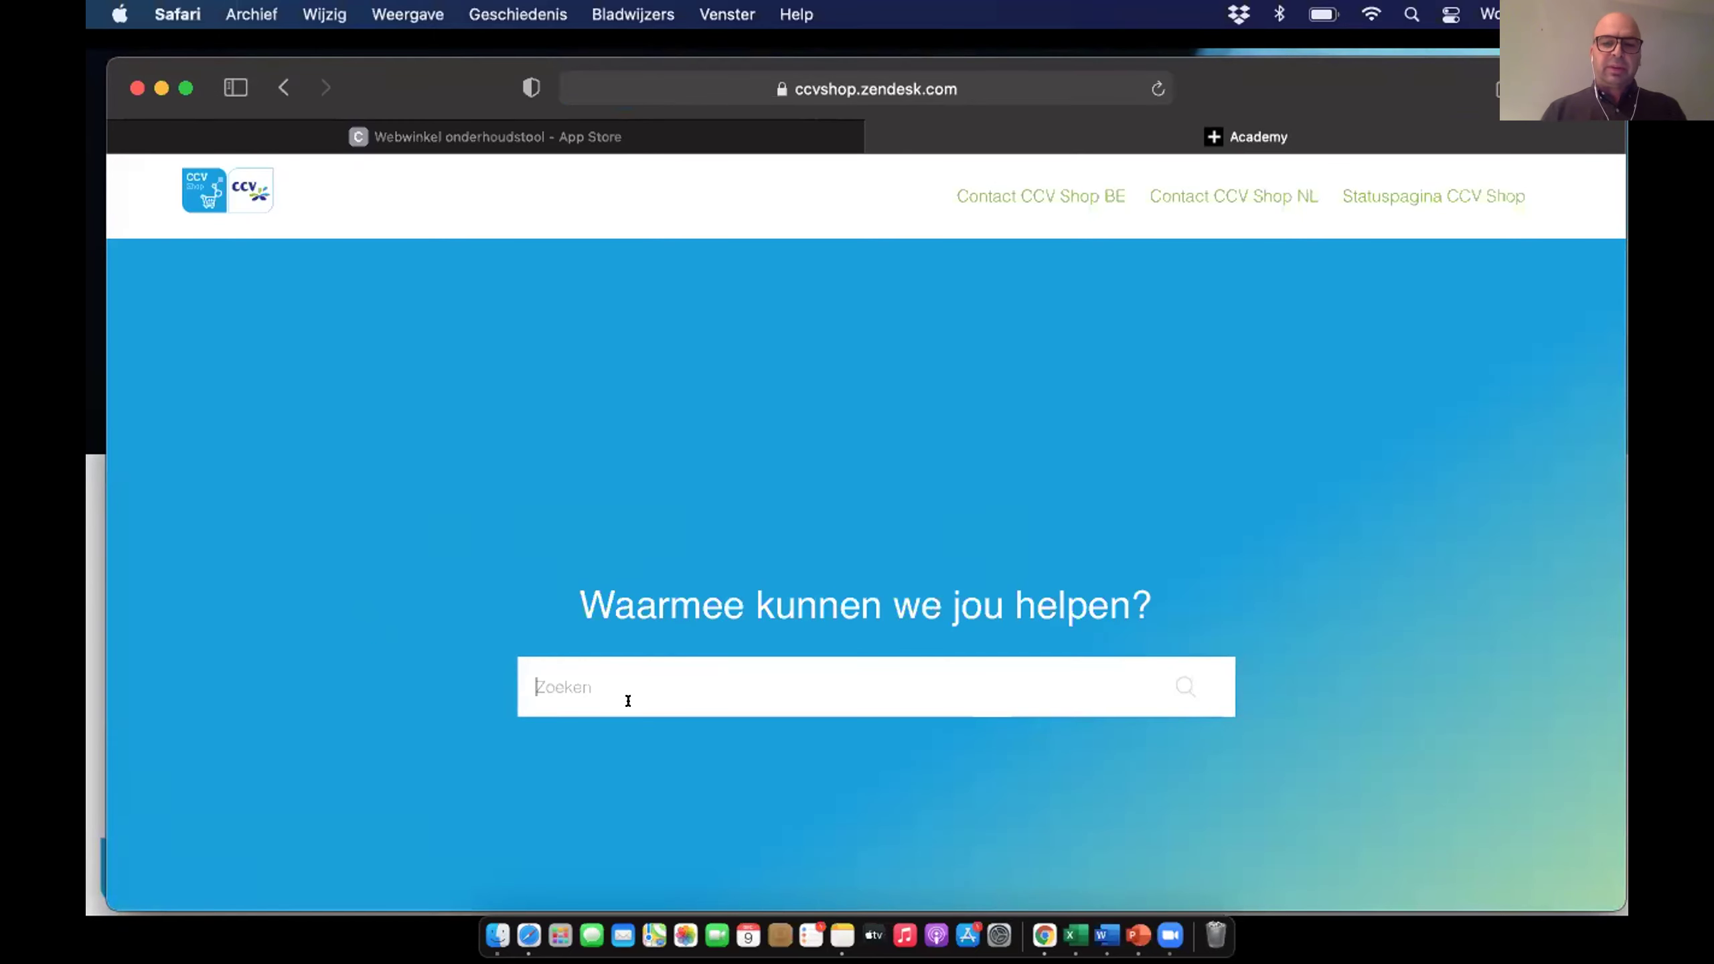
pyautogui.write('korti')
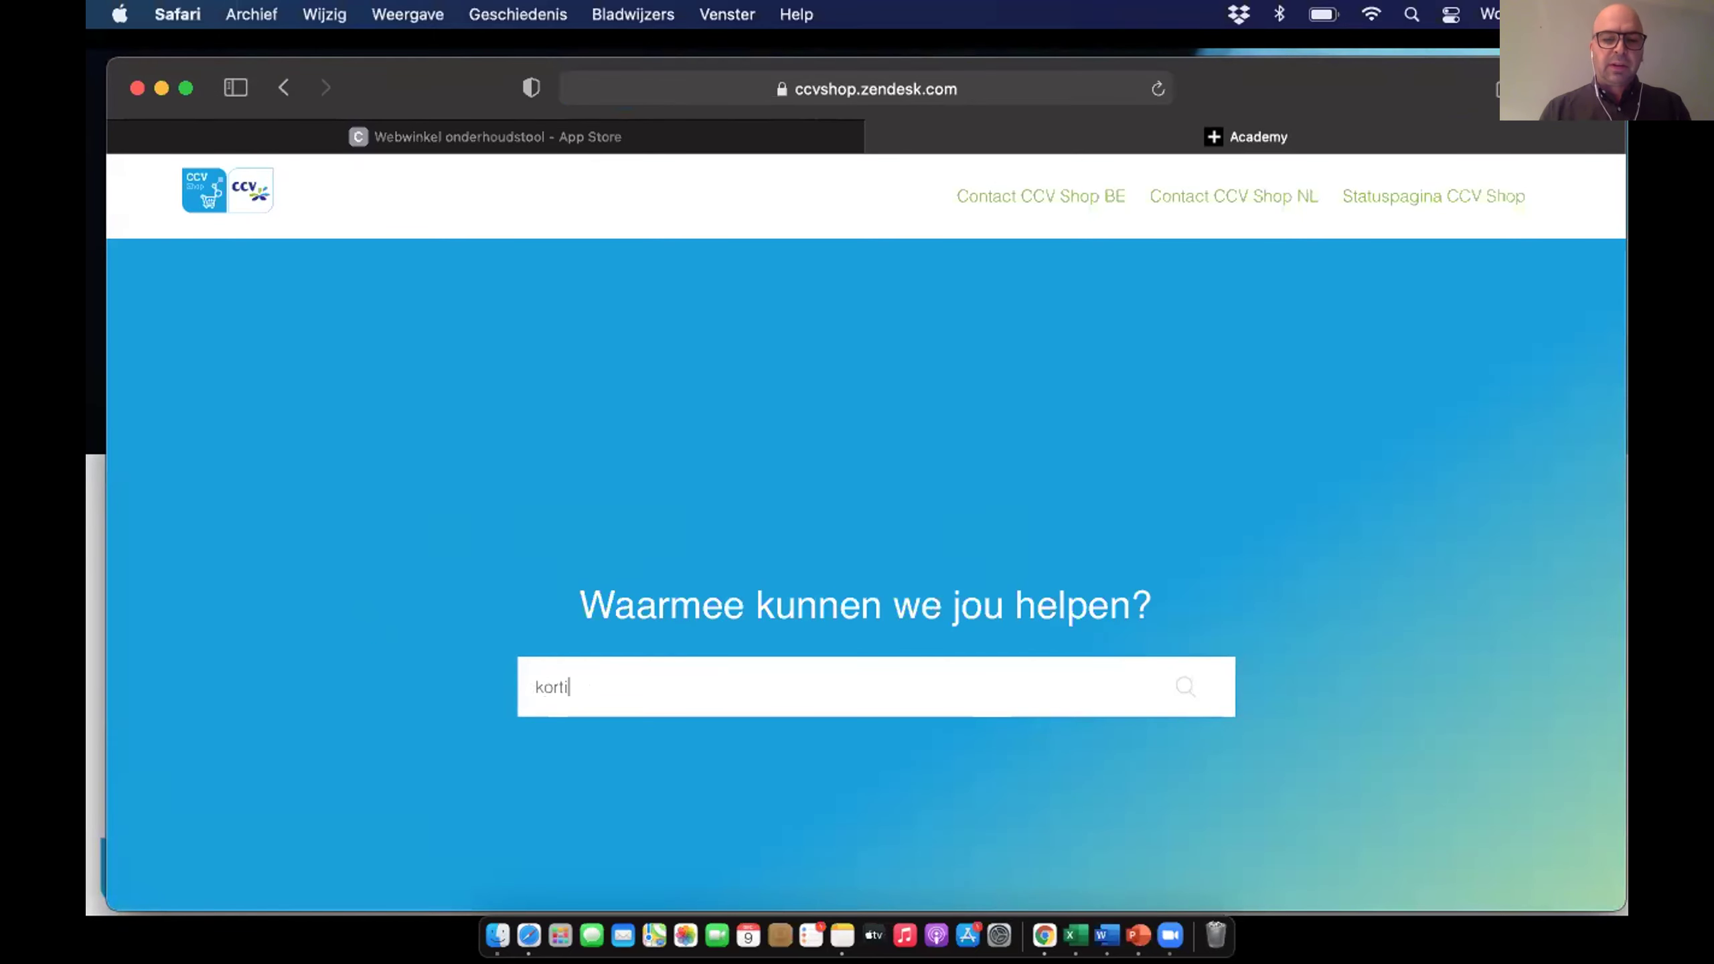
pyautogui.write('ng')
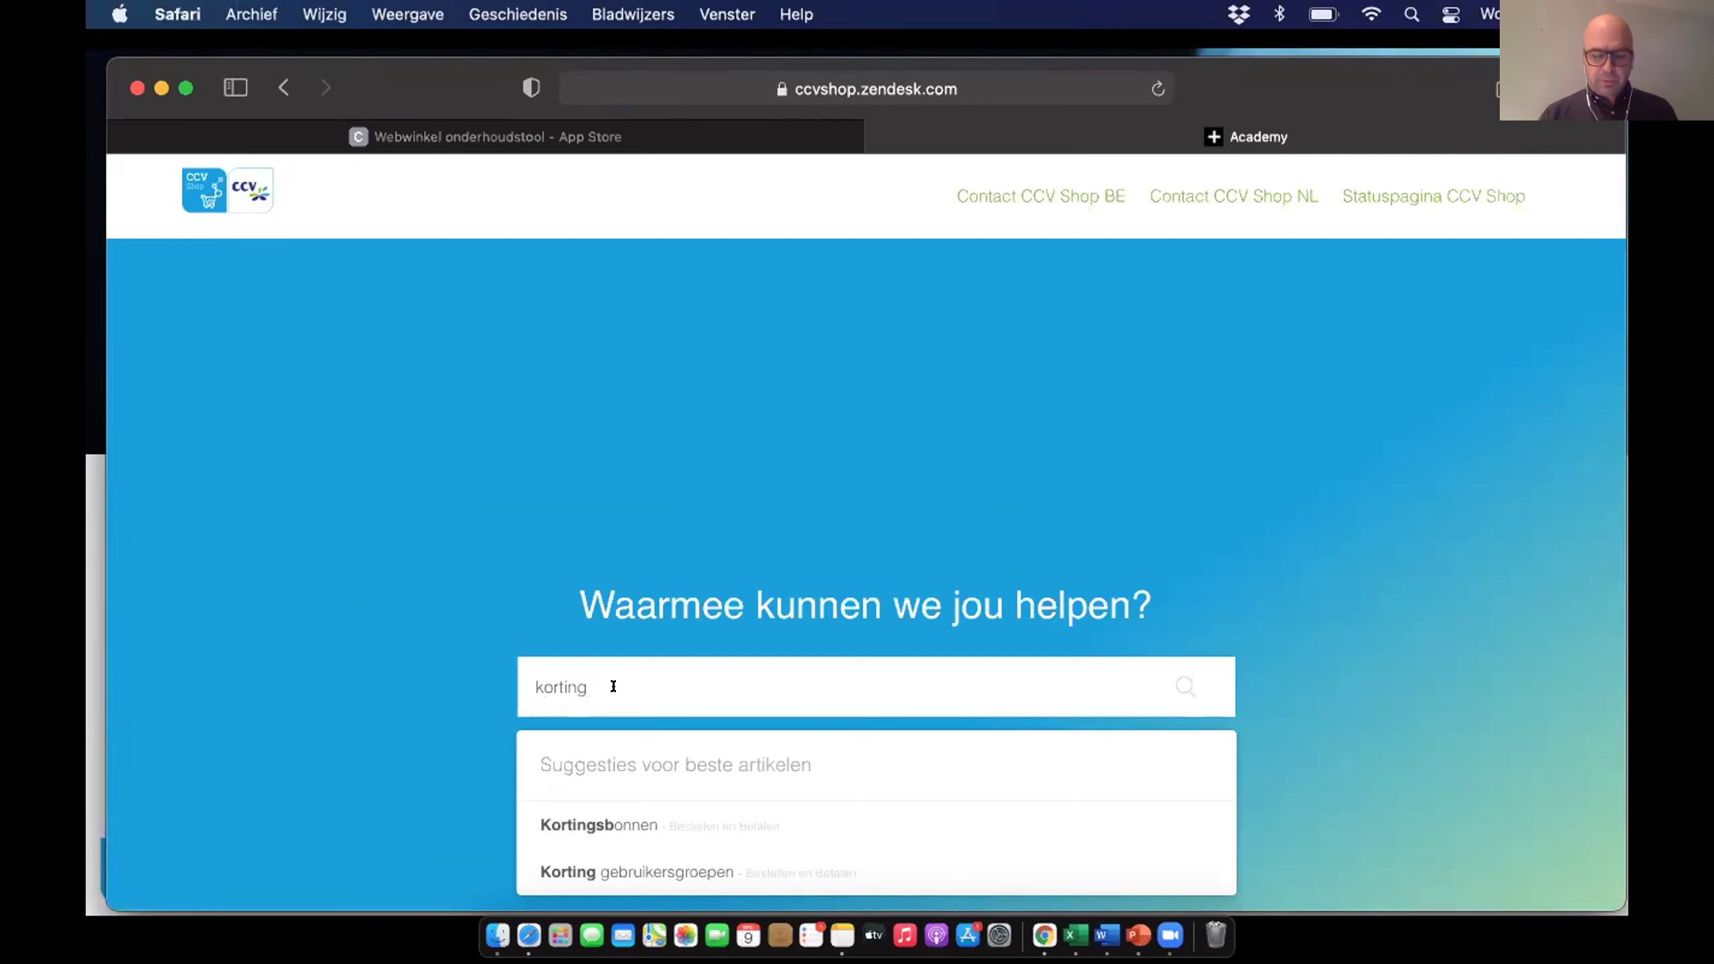
pyautogui.click(548, 809)
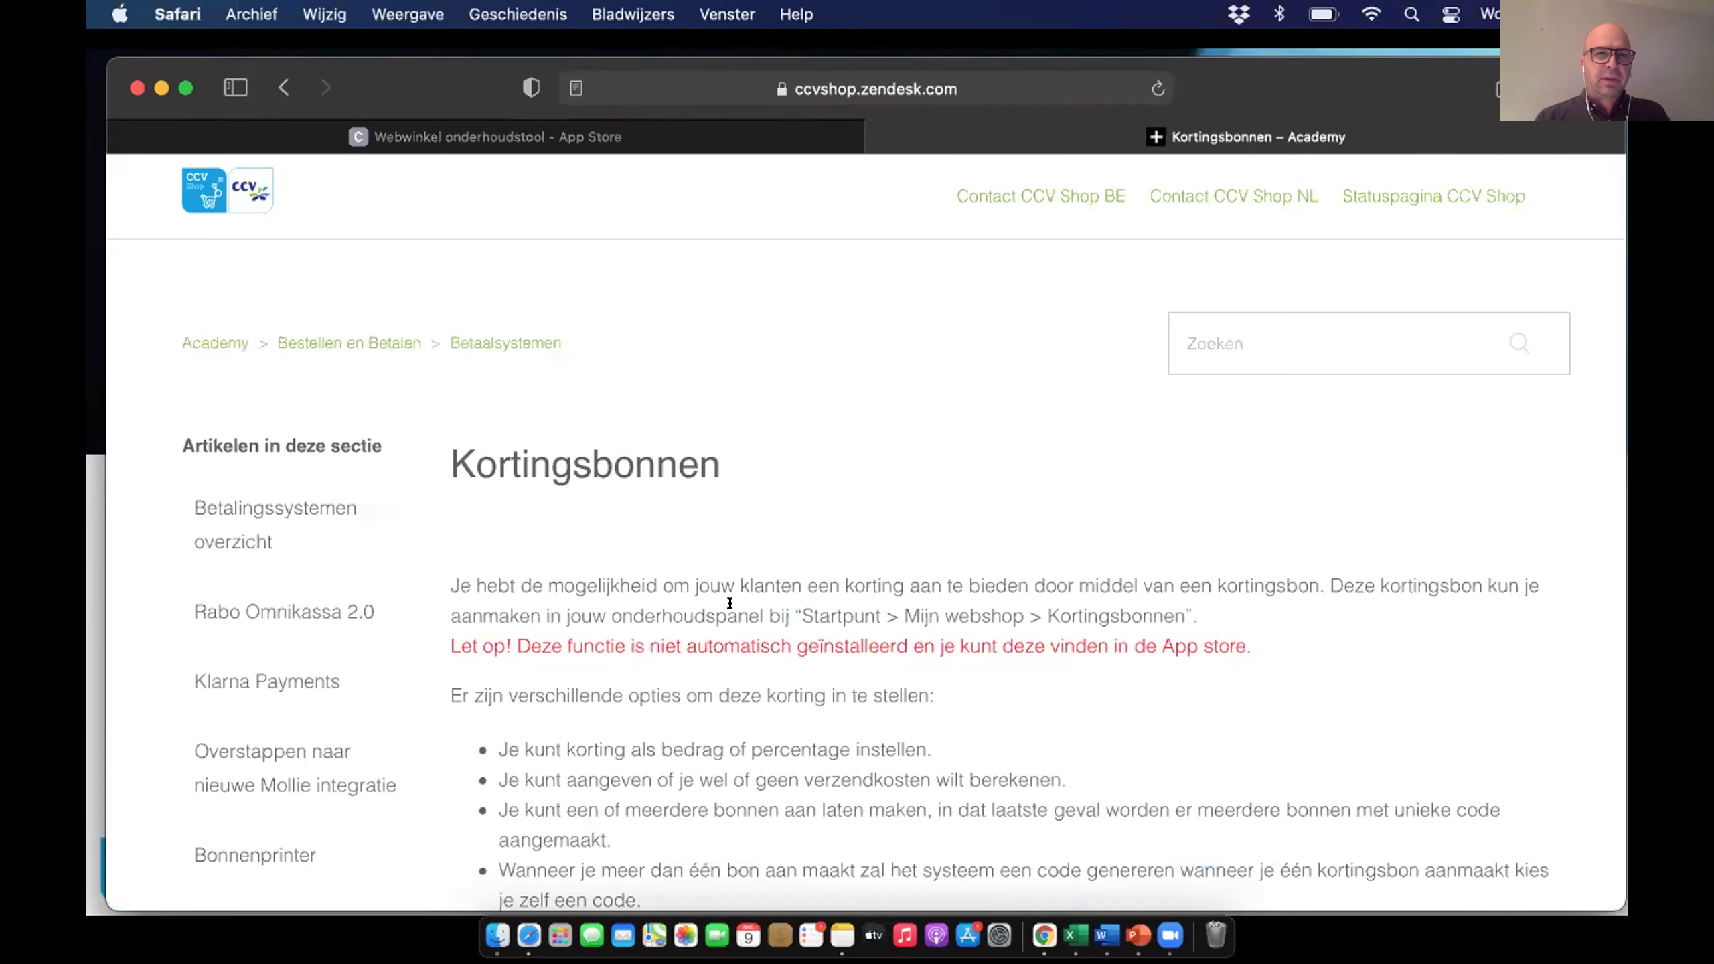
# Step: Read through the Kortingsbonnen article's options and calculation examples, and close it to return to the App Store
pyautogui.scroll(-5, 730, 604)
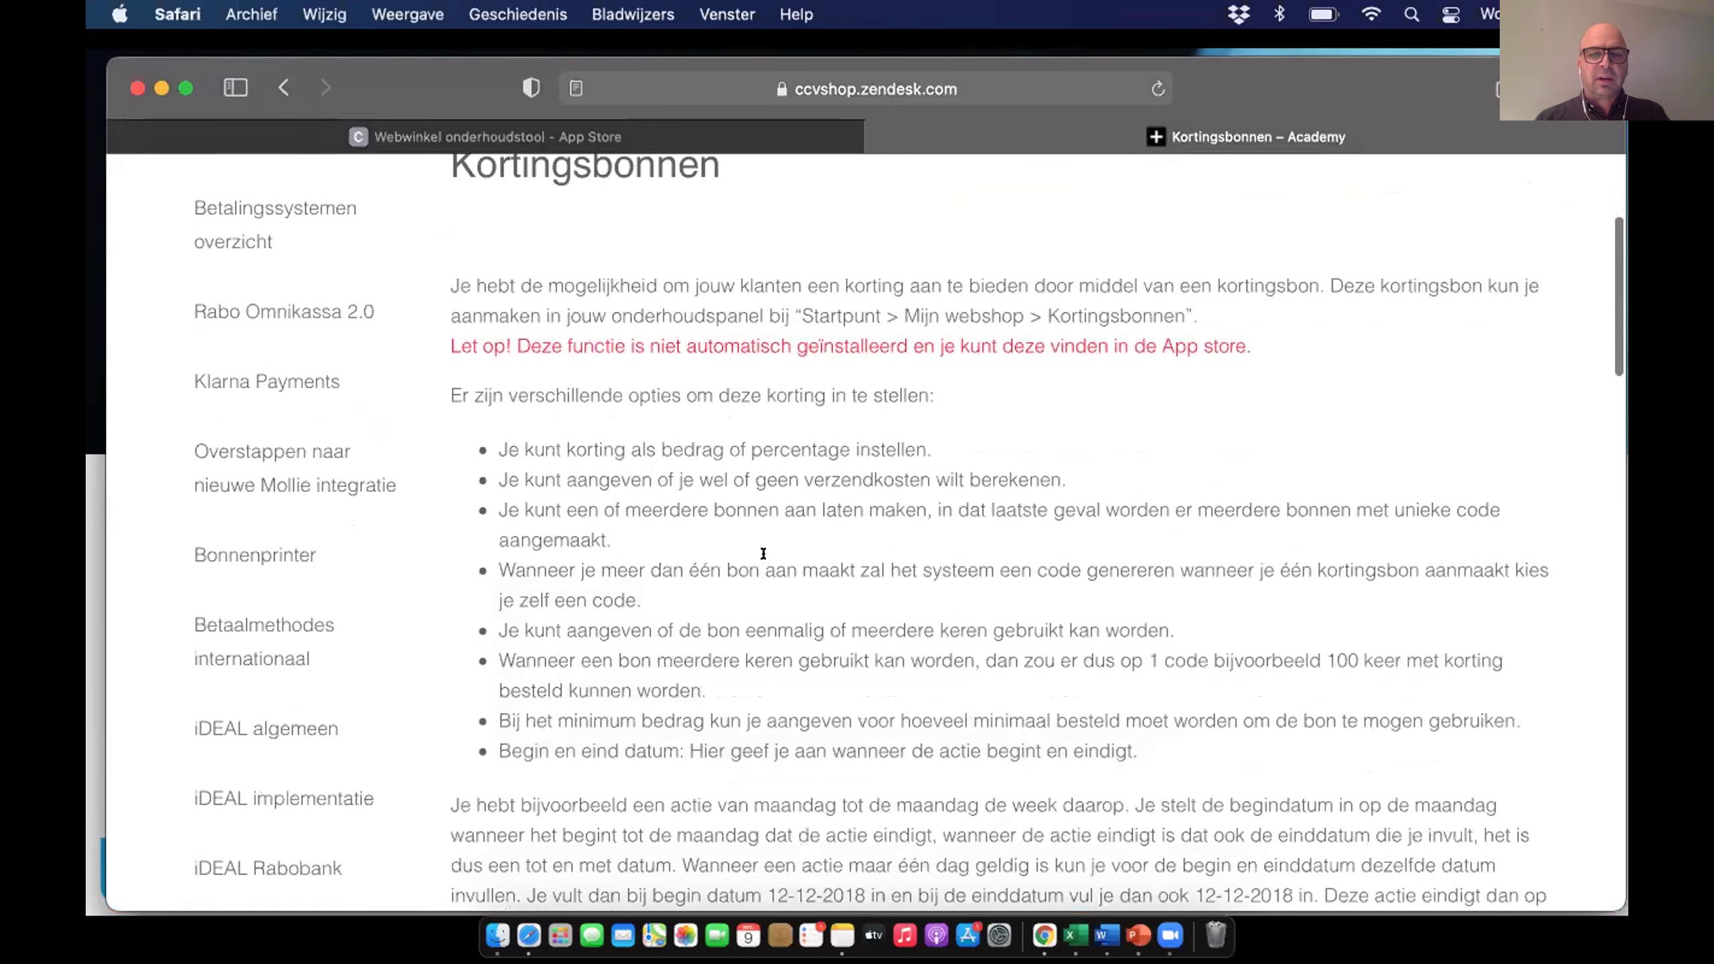
pyautogui.scroll(-19, 763, 554)
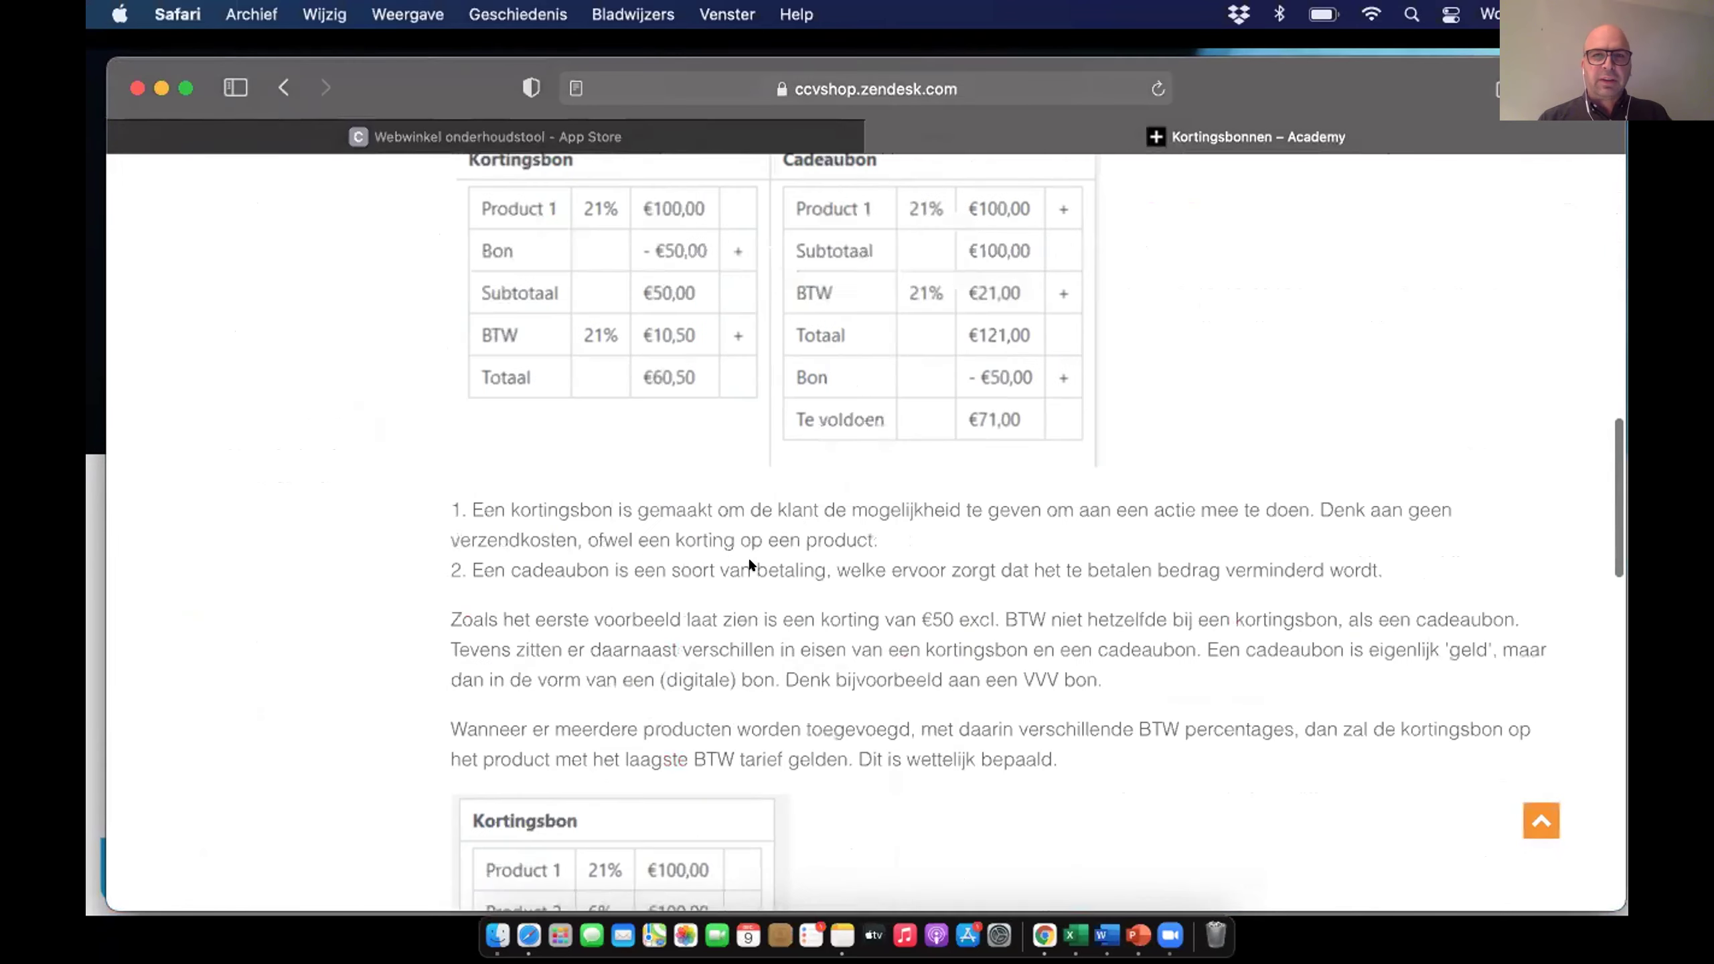
pyautogui.scroll(-8, 747, 558)
pyautogui.scroll(12, 709, 560)
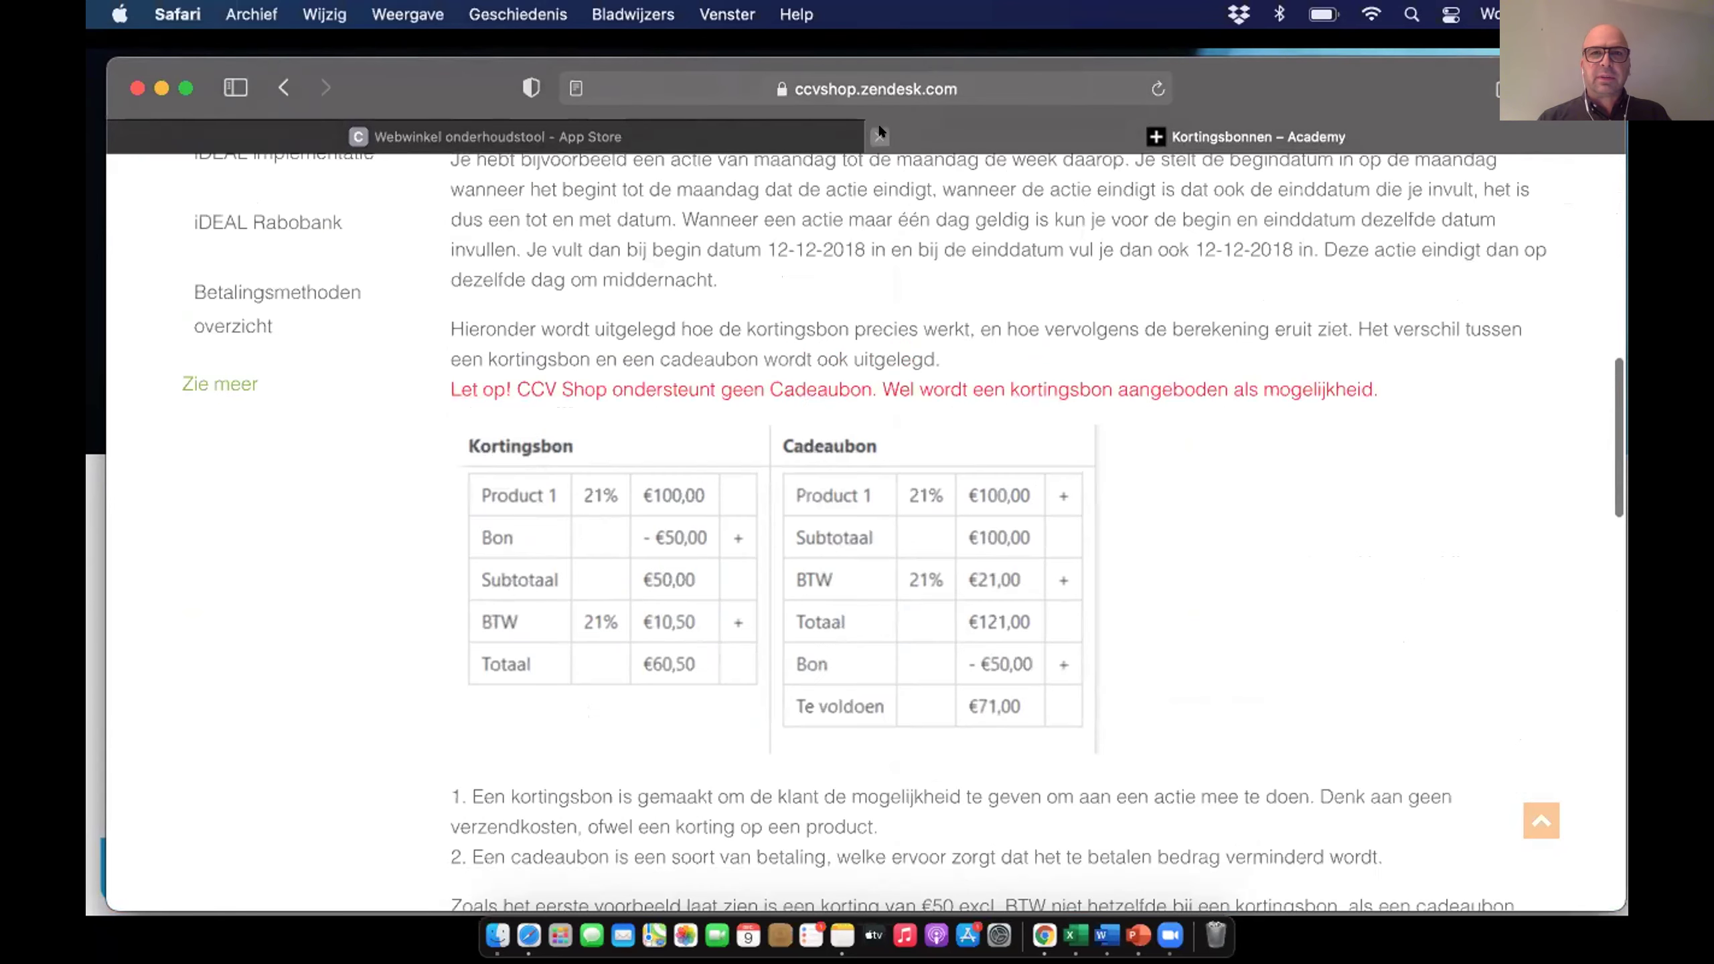
pyautogui.click(880, 135)
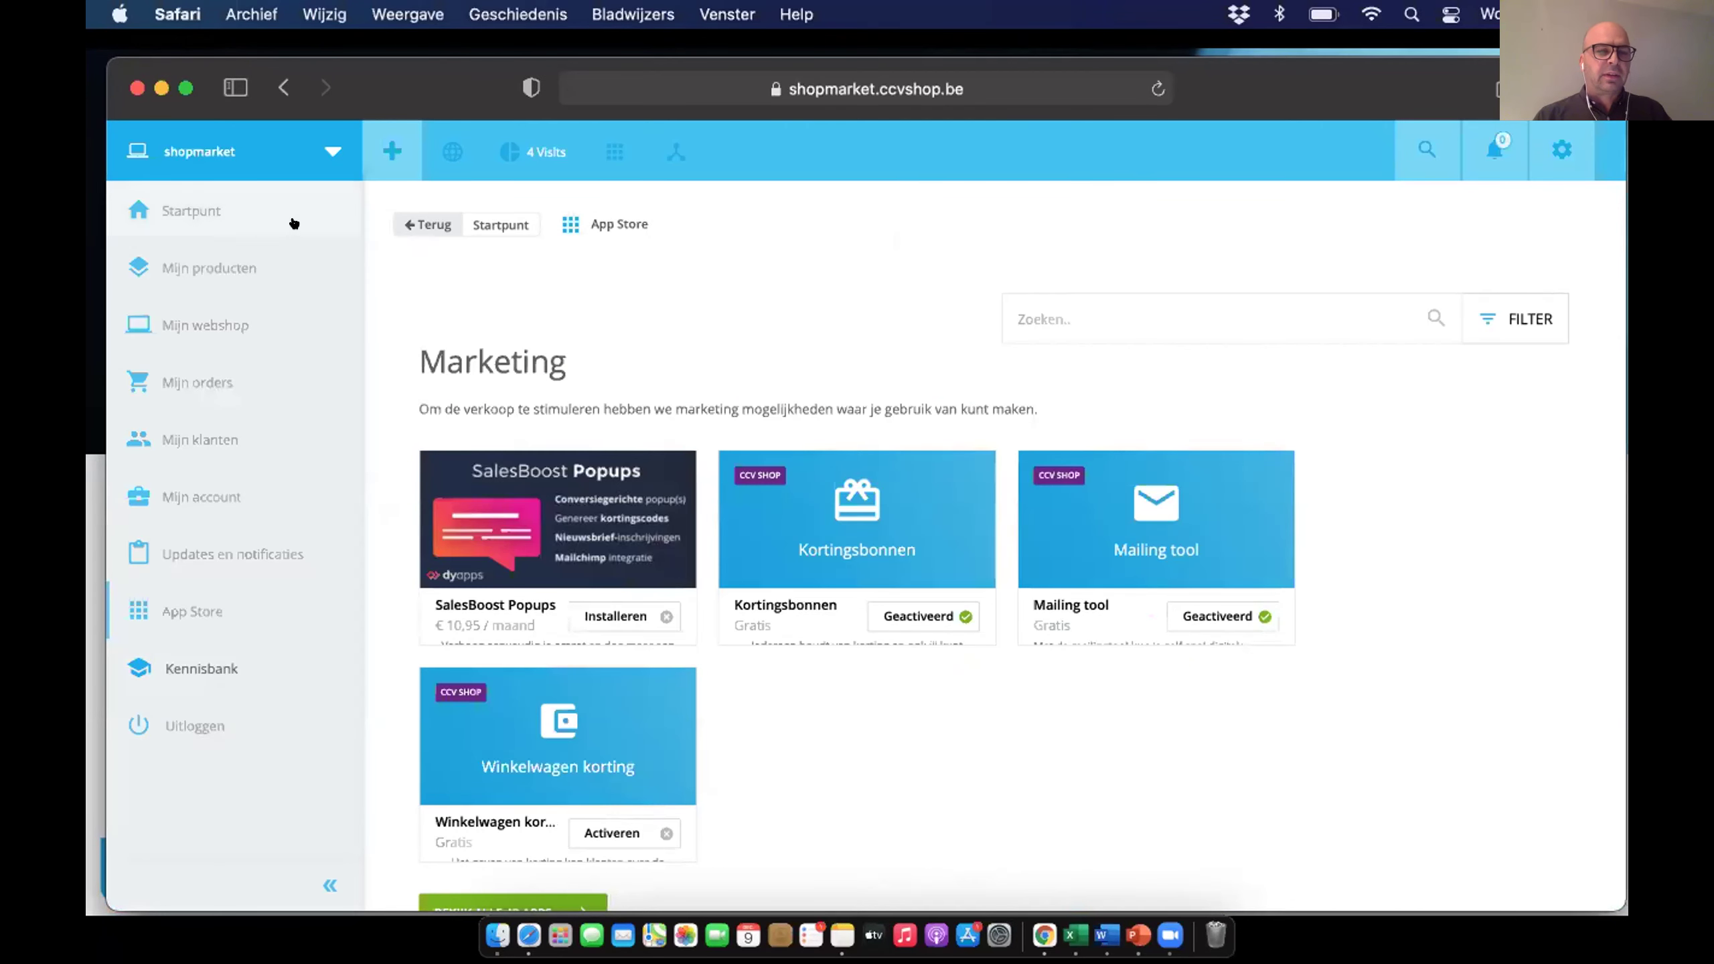
pyautogui.scroll(-3, 291, 318)
pyautogui.scroll(4, 295, 317)
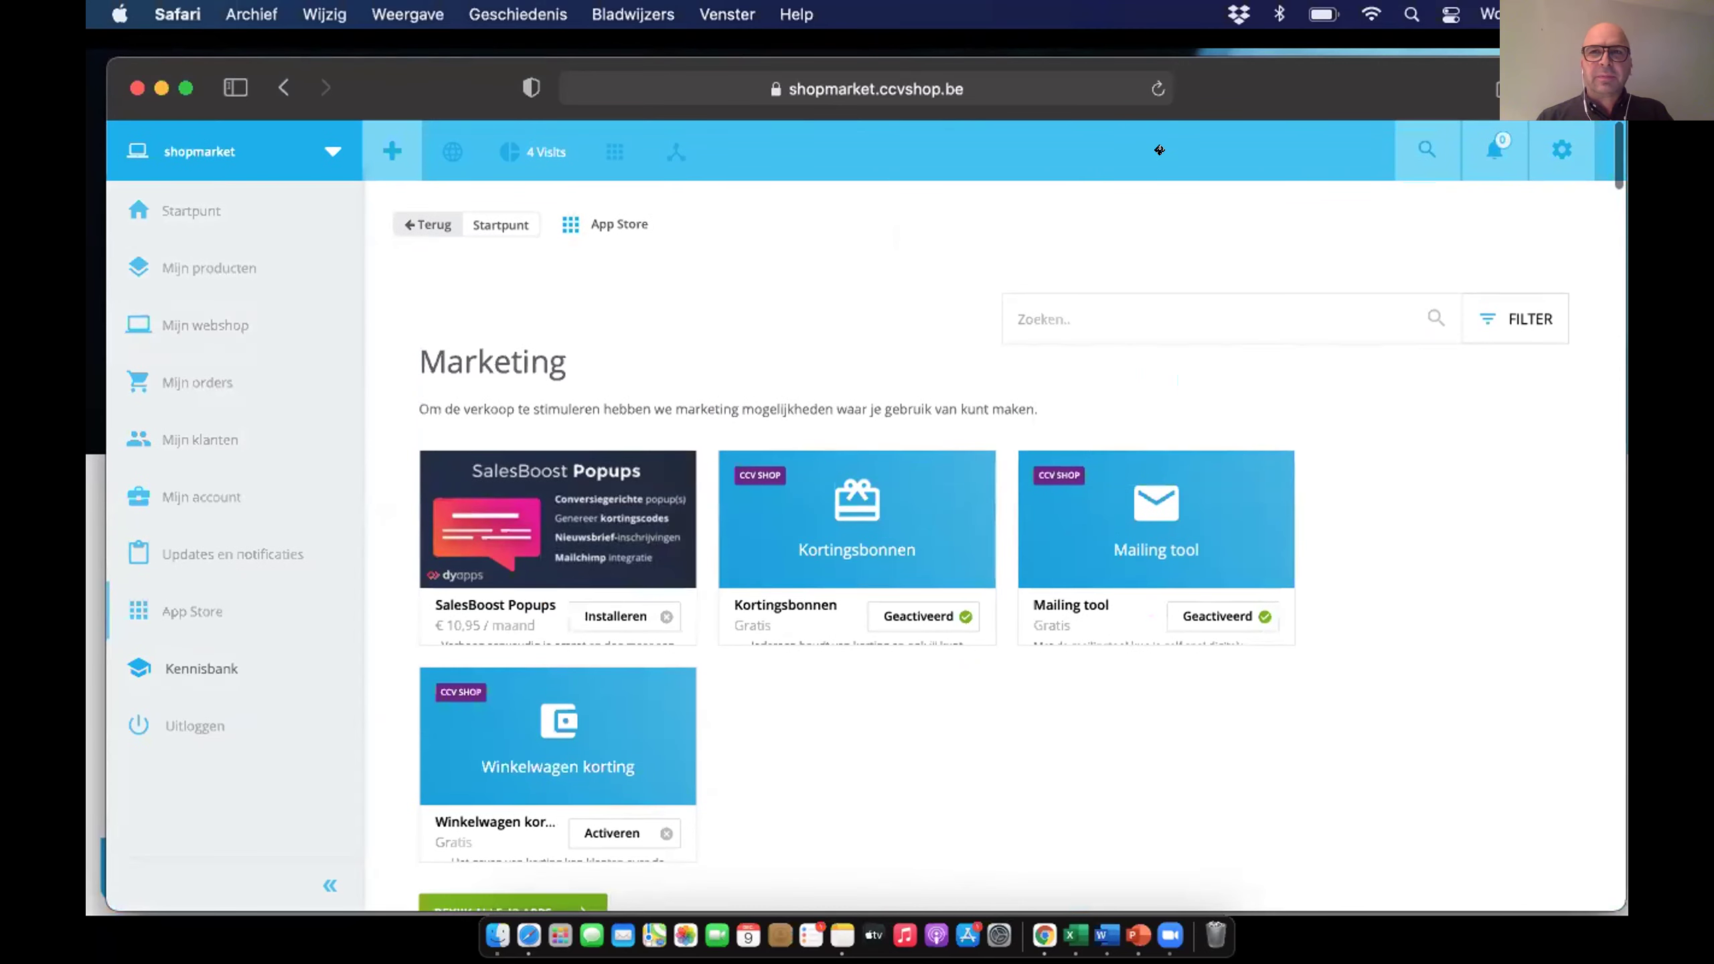
# Step: Close the browser window with the back office and advance the PowerPoint slideshow to the "Alles-in-één webshop platform" slide
pyautogui.moveTo(312, 74); pyautogui.dragTo(390, 75)
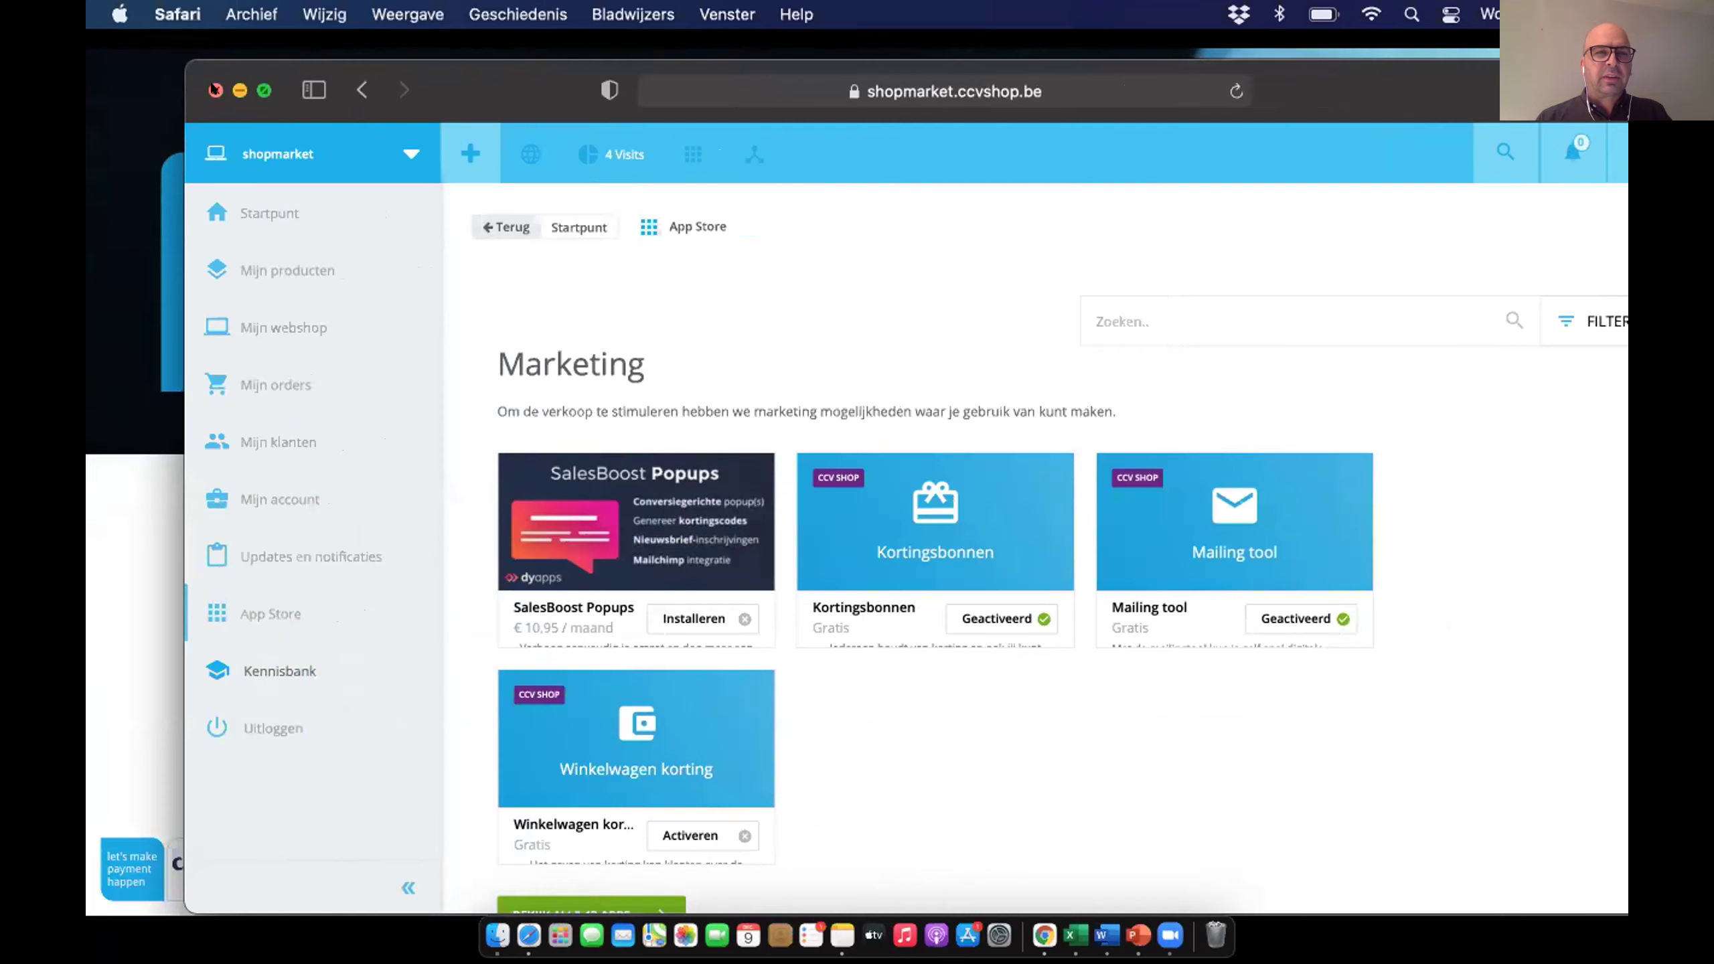
pyautogui.click(213, 89)
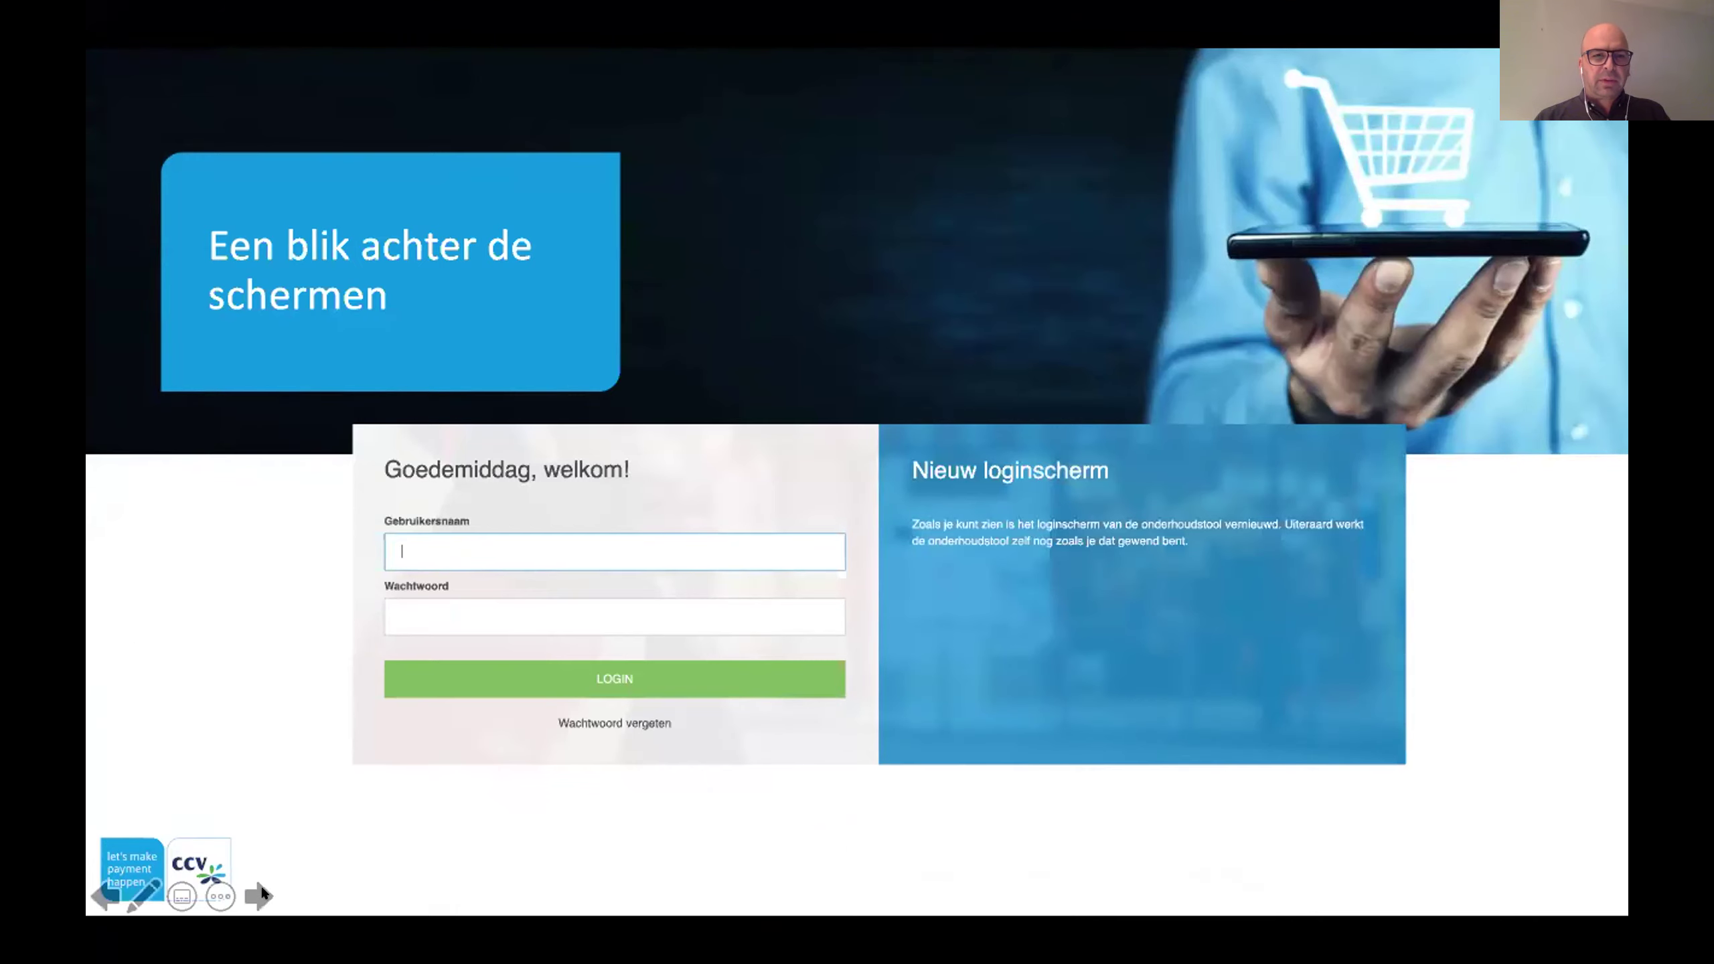
pyautogui.click(260, 888)
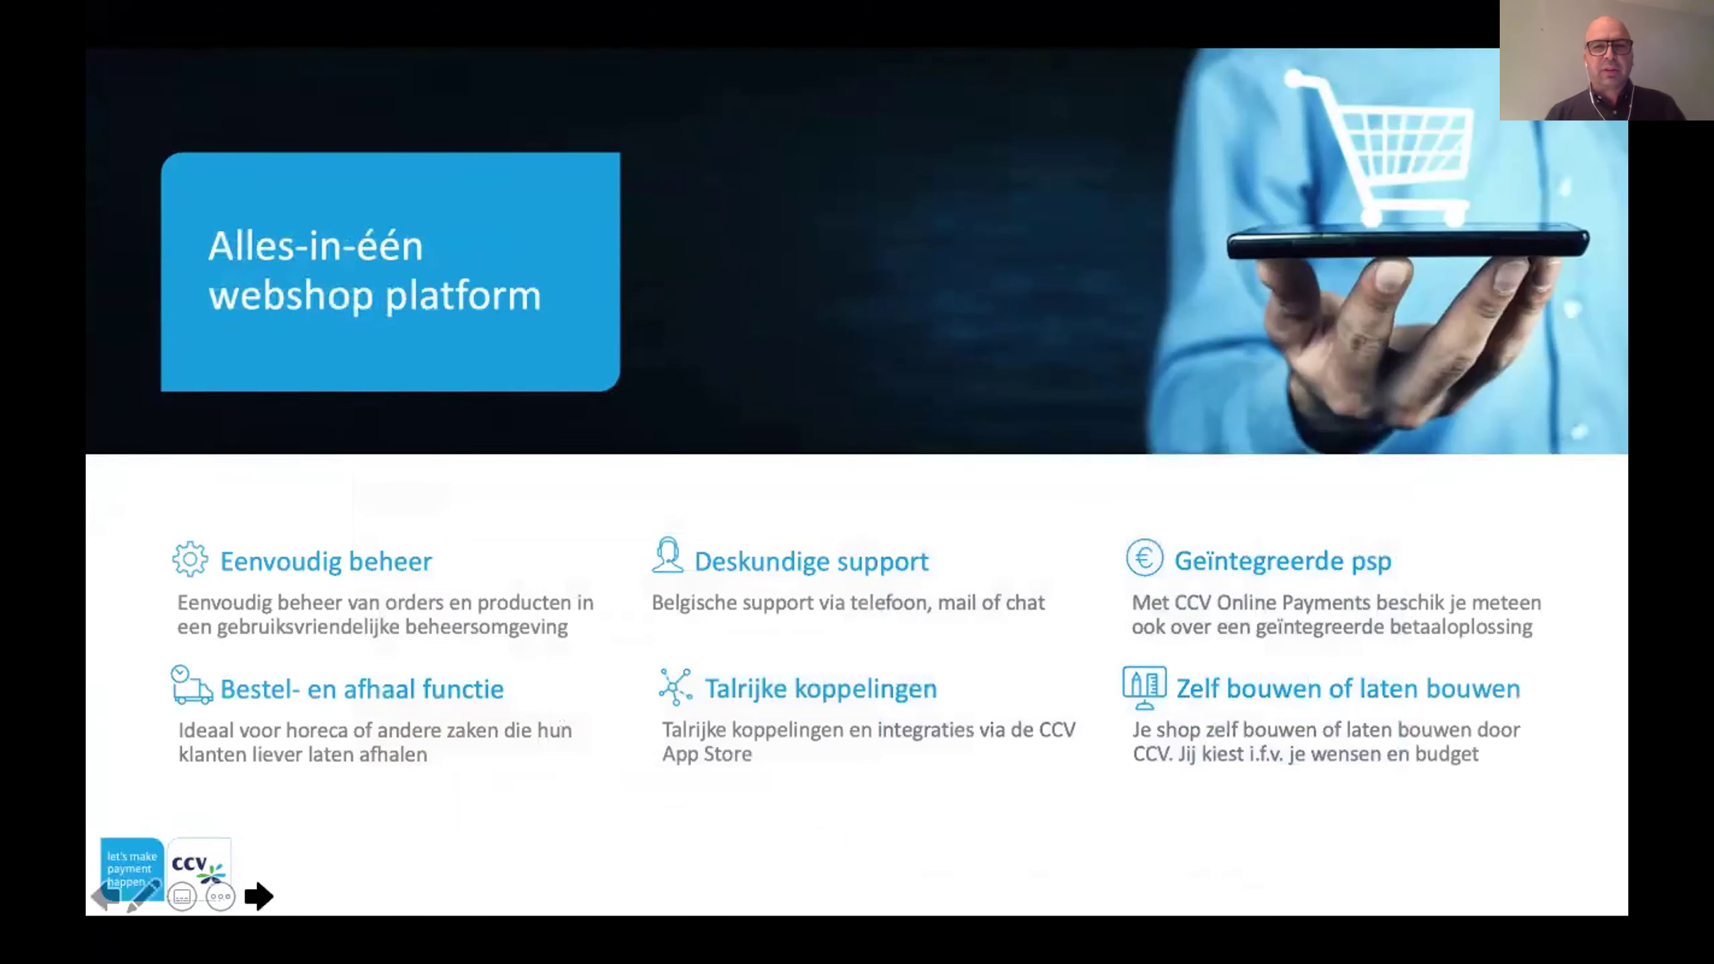